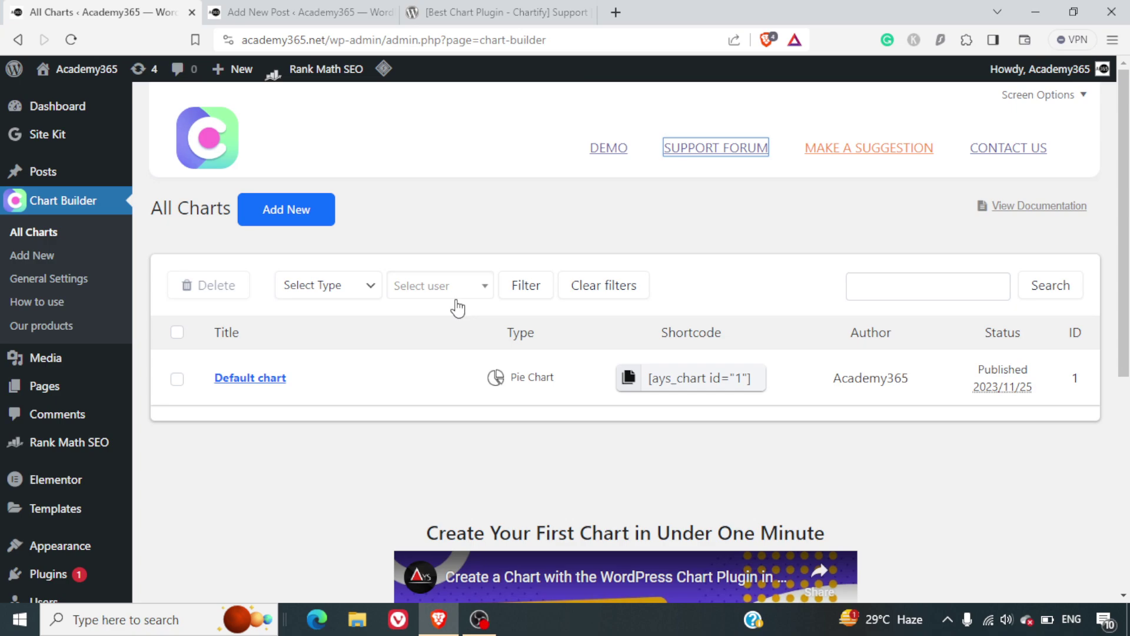
Look over the new post editor and the Chartify support forum page.
click(299, 8)
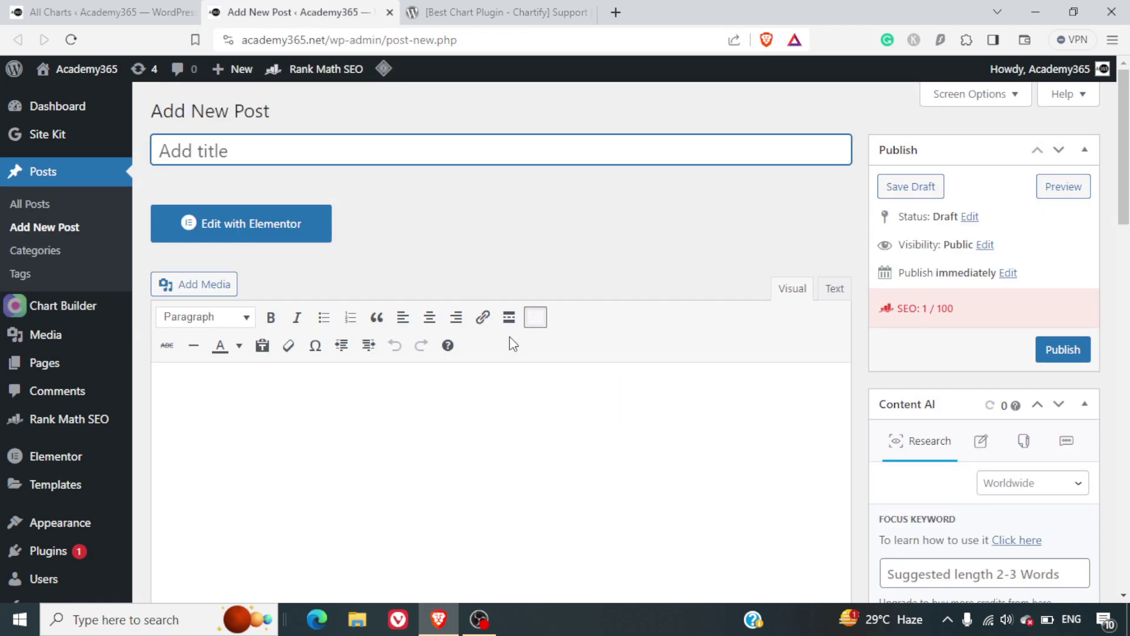
scroll(509, 337, down, 2)
scroll(511, 336, down, 1)
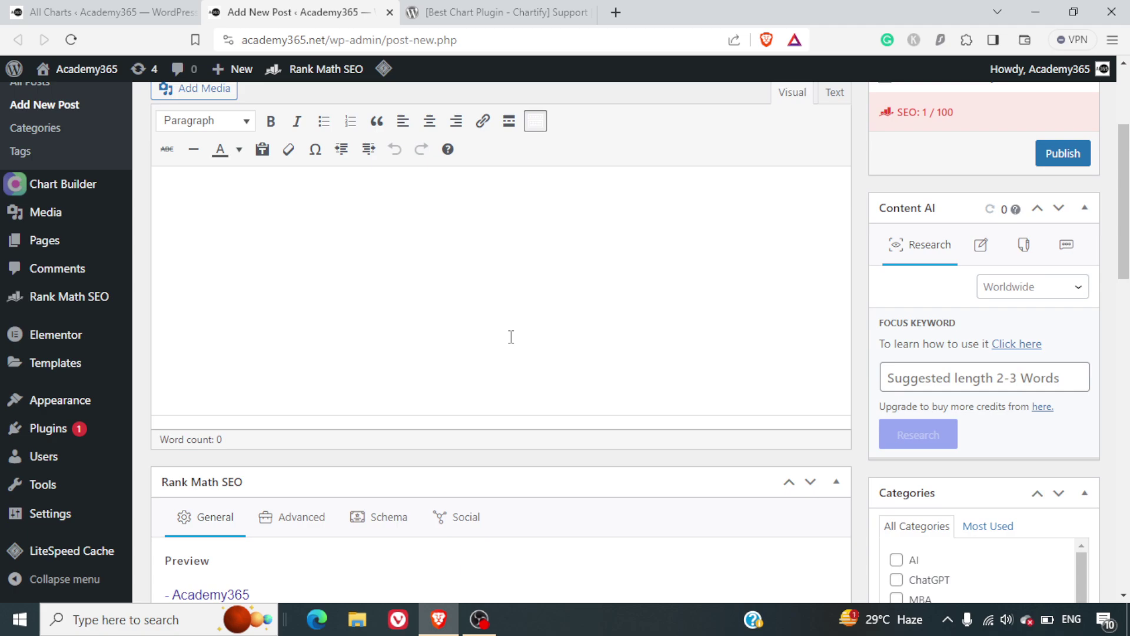
scroll(511, 337, up, 3)
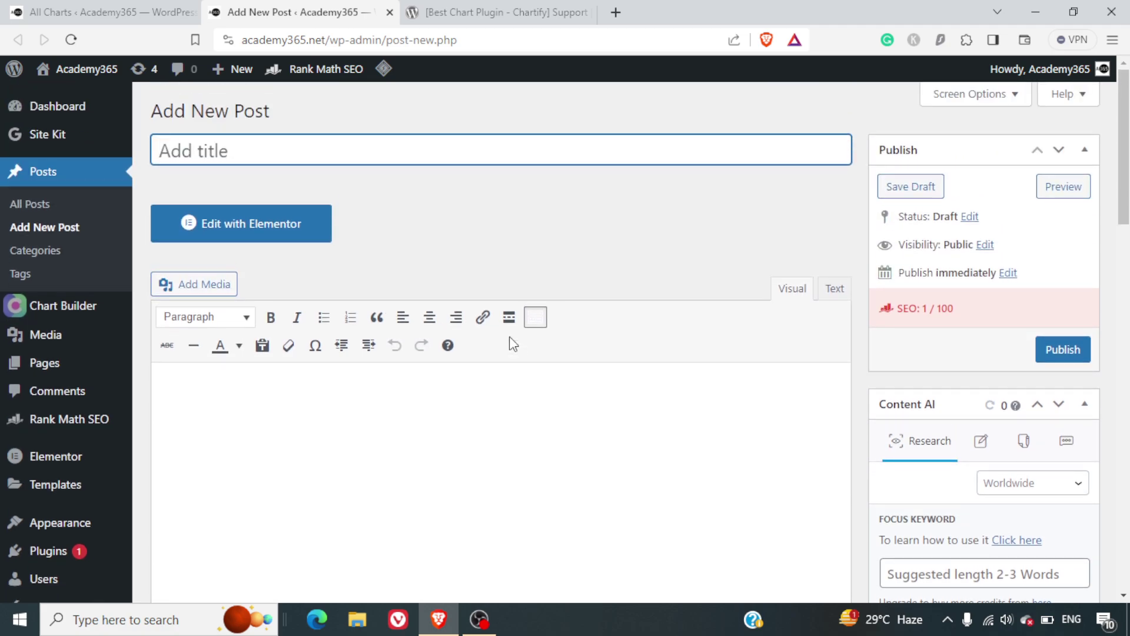
click(503, 8)
click(411, 40)
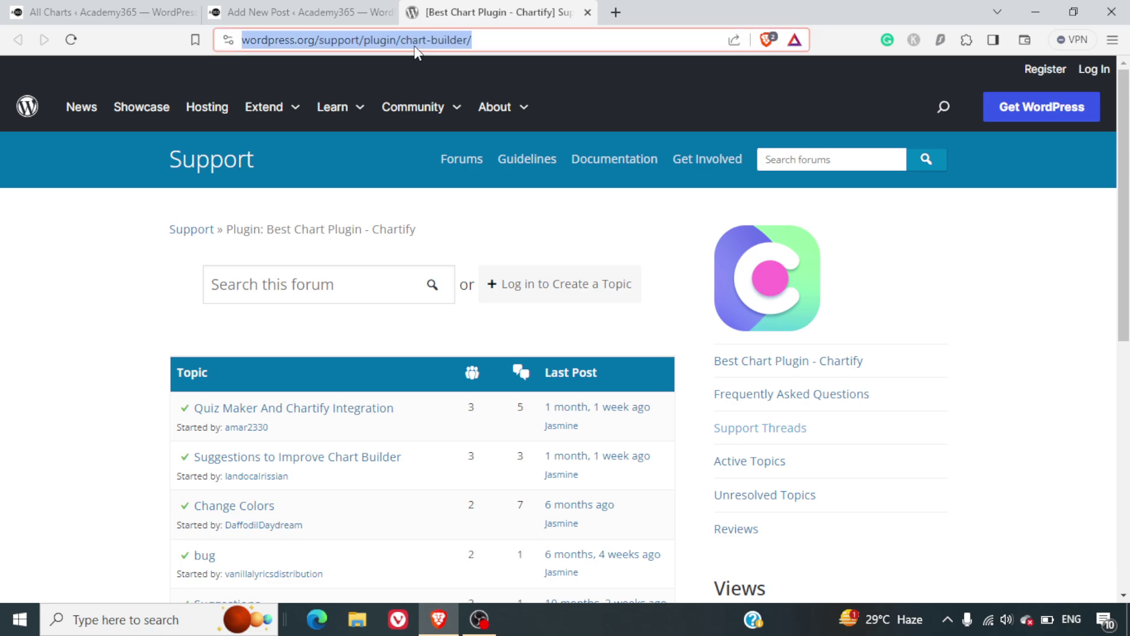
scroll(636, 454, down, 1)
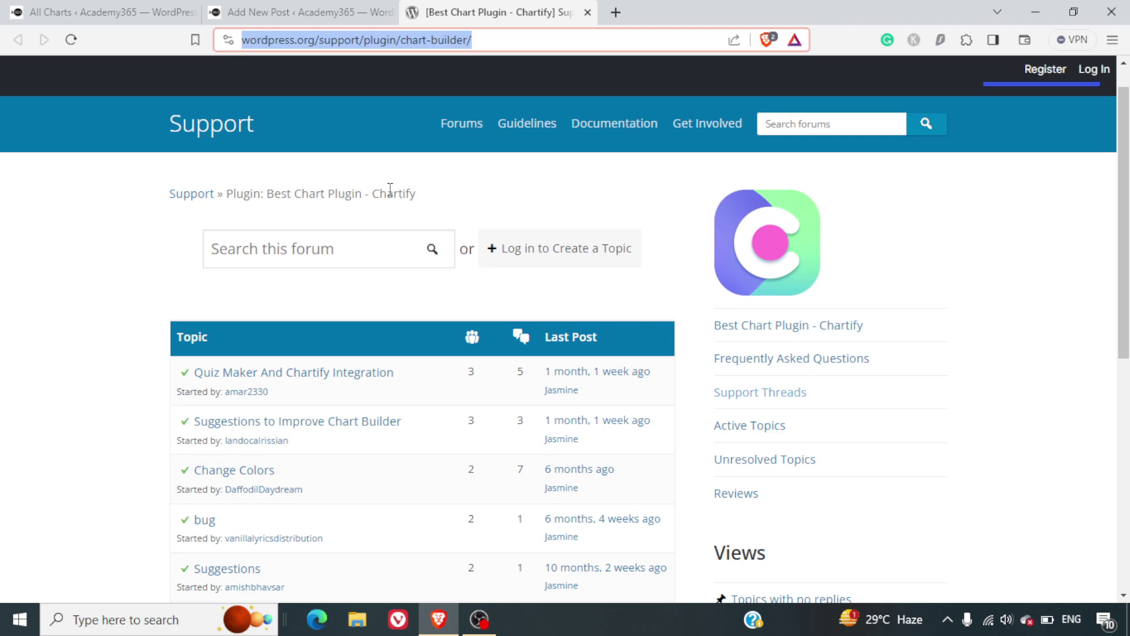
Copy the Default chart shortcode [ays_chart id="1"] from All Charts into the new post body.
click(122, 13)
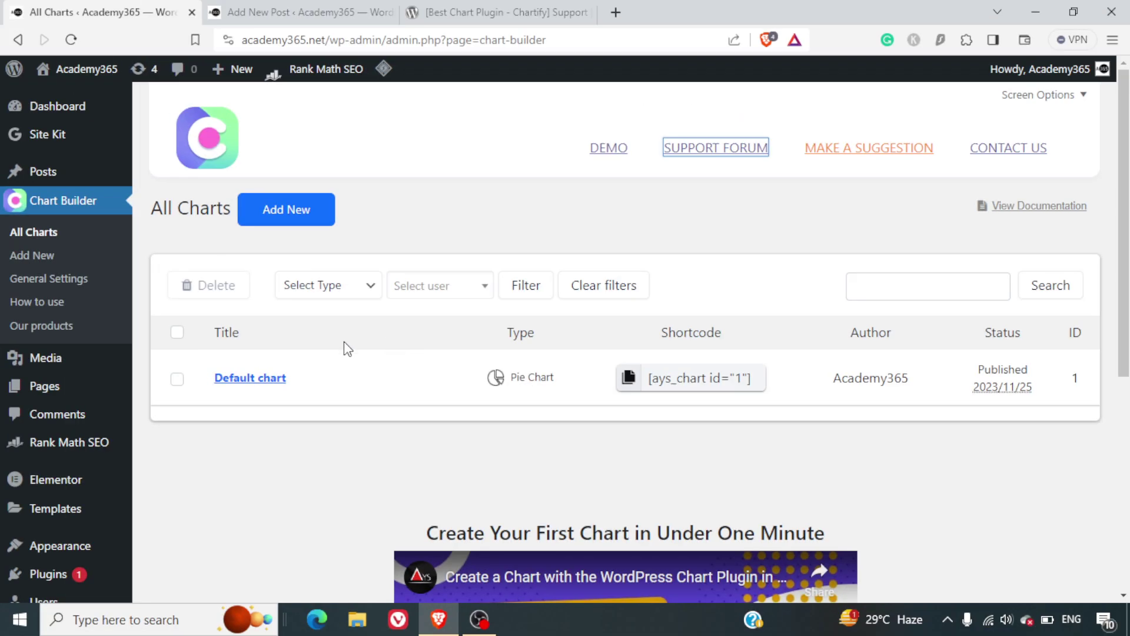
mouse_move(300, 377)
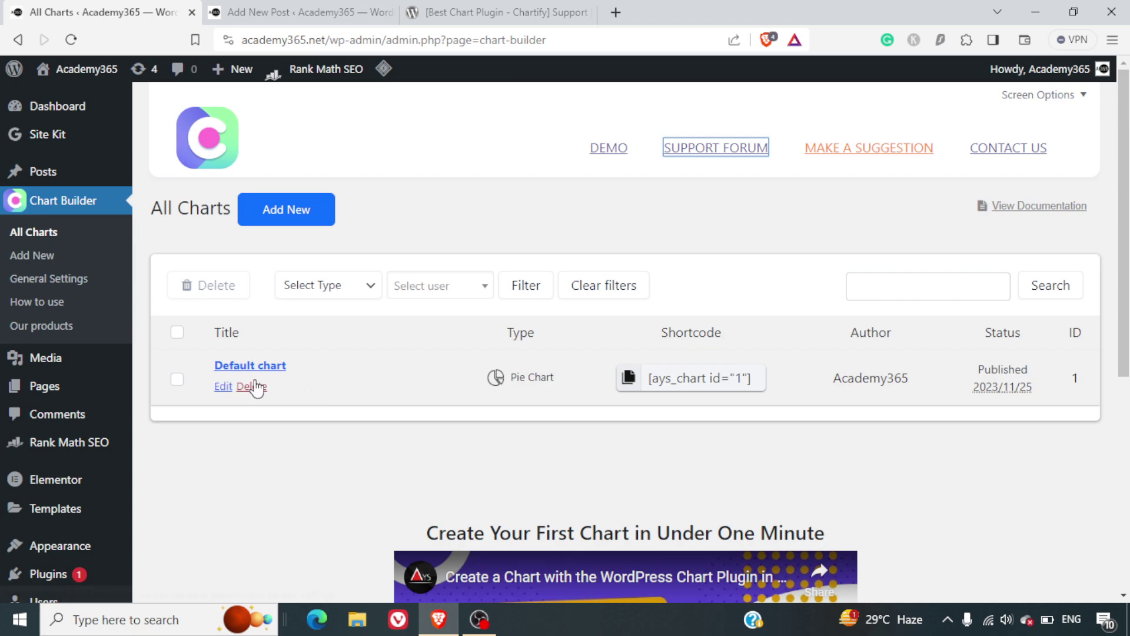
click(676, 388)
key(ctrl+c)
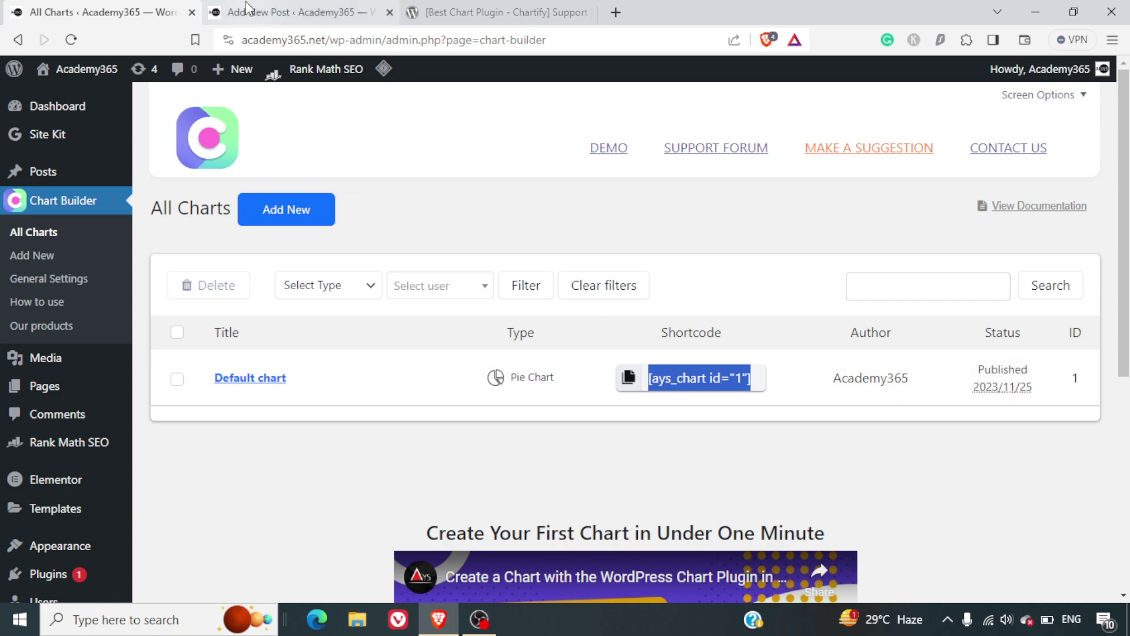
click(289, 12)
key(ctrl+v)
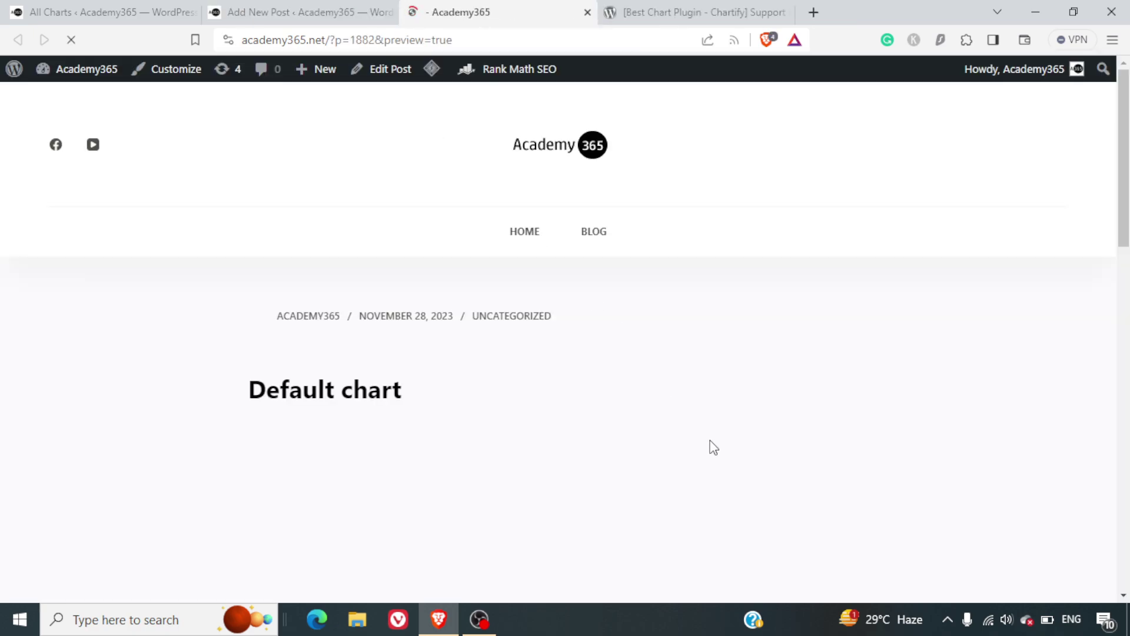
Scroll the post preview to view the rendered Default pie chart, then return to All Charts.
scroll(711, 447, down, 3)
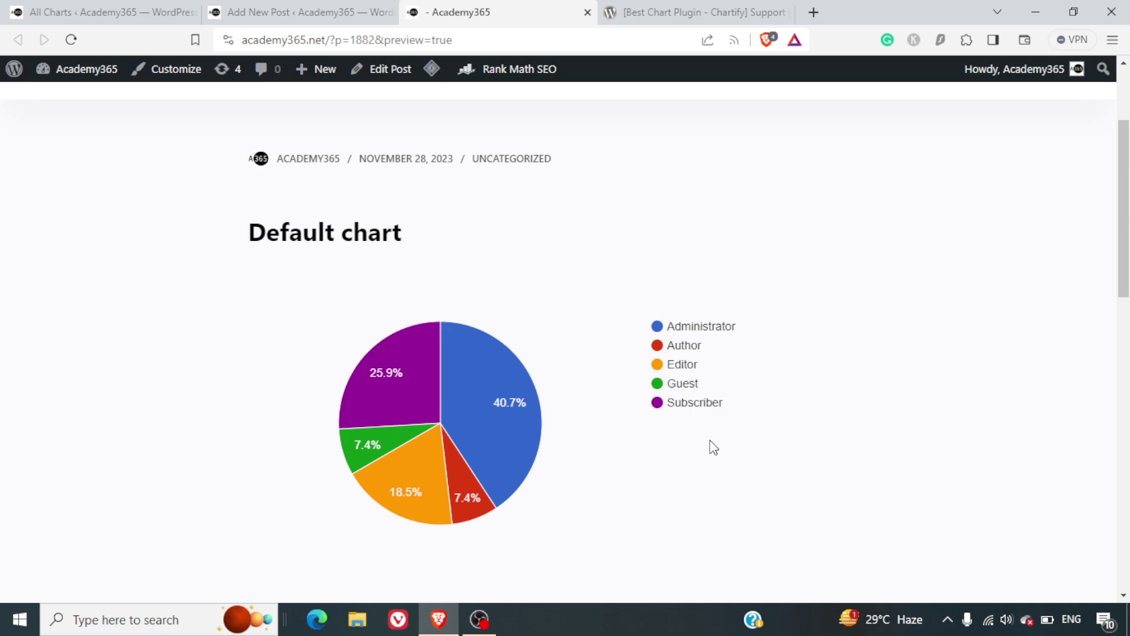
scroll(711, 446, down, 2)
scroll(714, 448, up, 1)
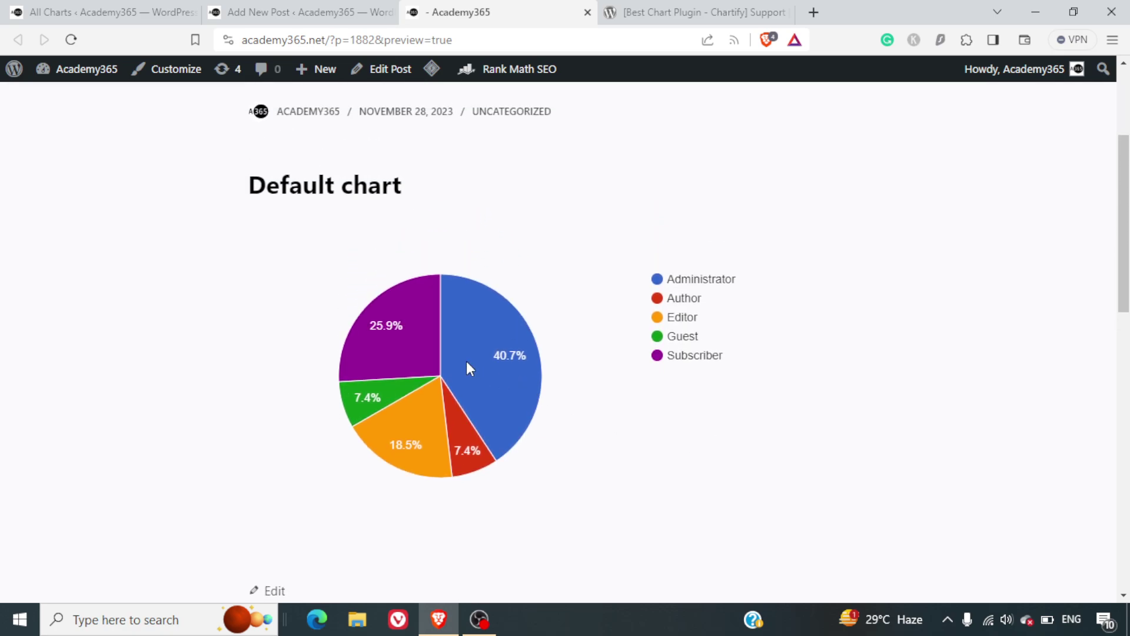
mouse_move(399, 411)
click(171, 11)
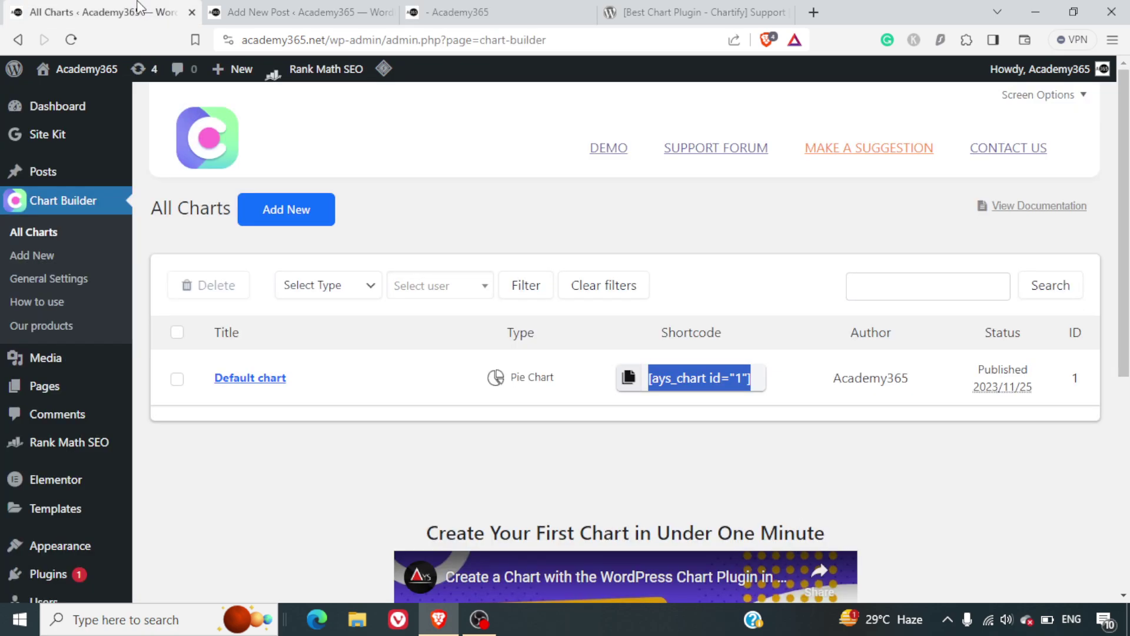
Start a new chart and browse the chart-type list from Line Chart through 3D Pie Chart.
click(289, 227)
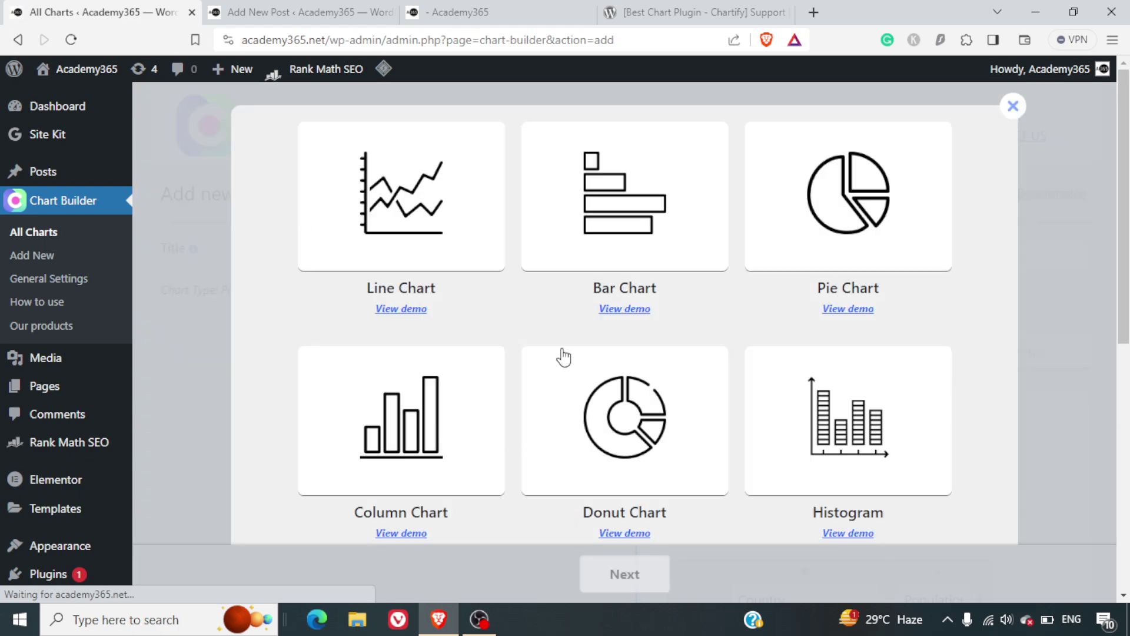
scroll(563, 356, down, 10)
scroll(521, 288, up, 9)
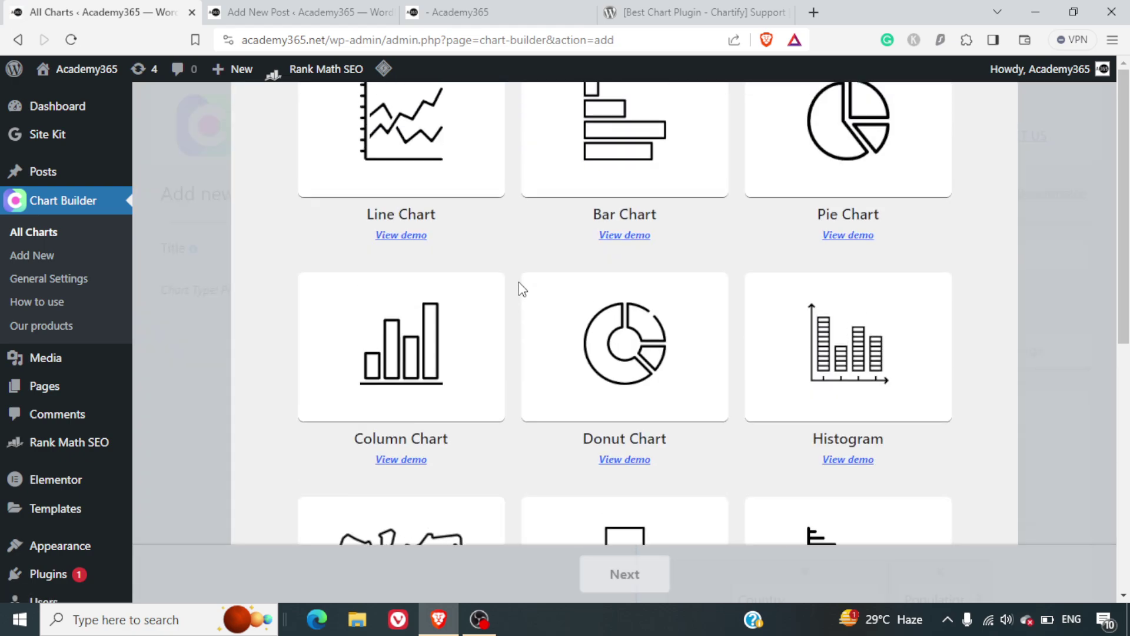
scroll(521, 289, up, 1)
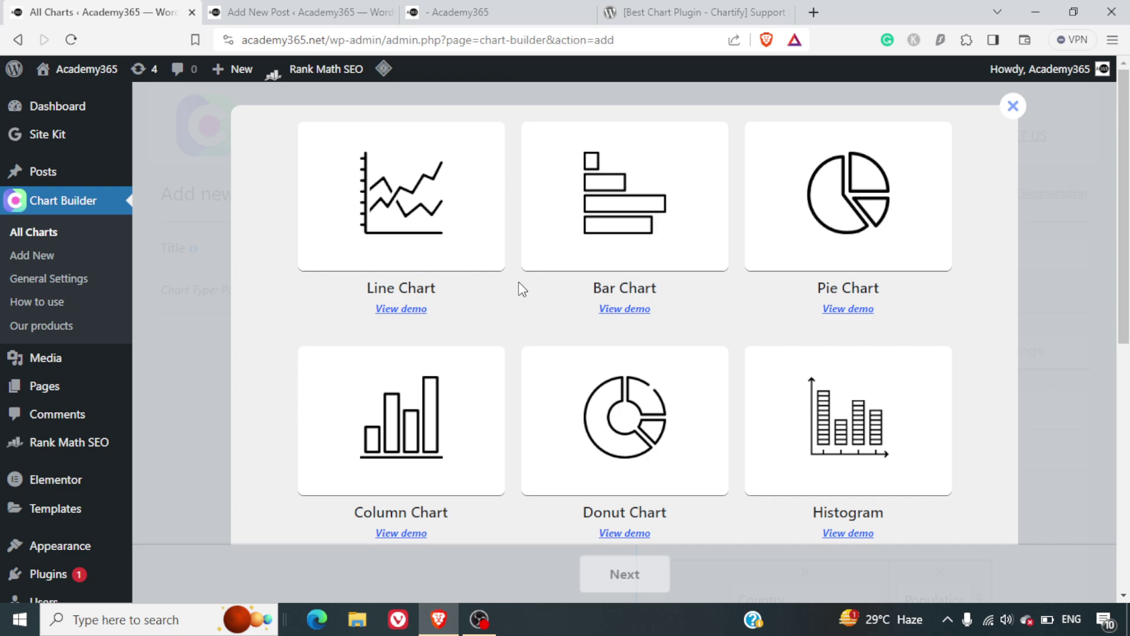
scroll(785, 311, down, 1)
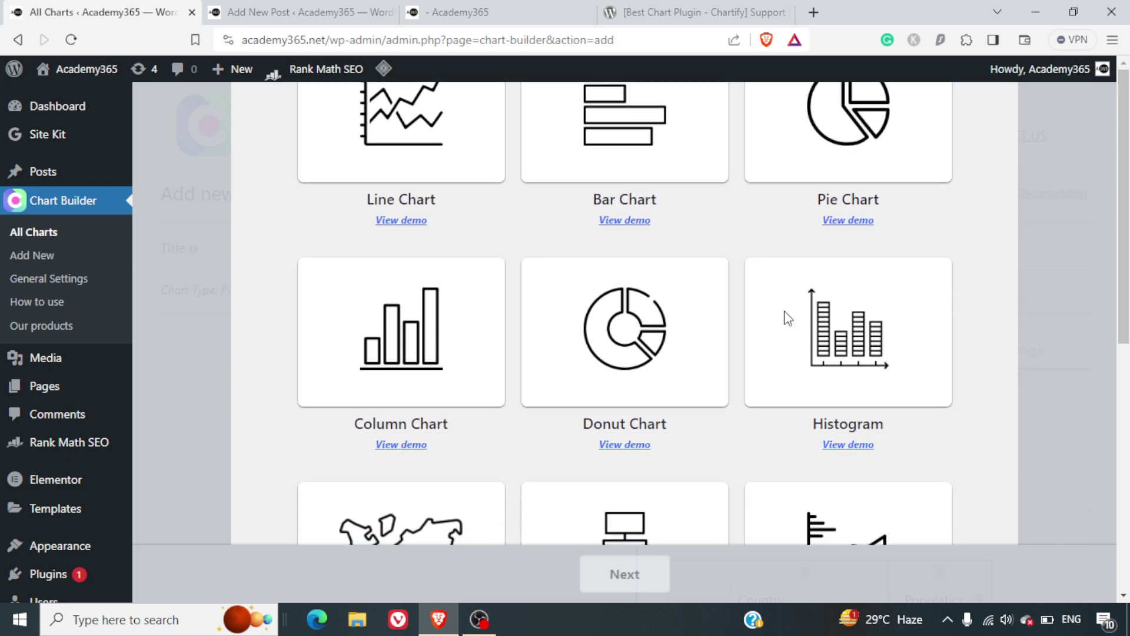
scroll(785, 312, down, 2)
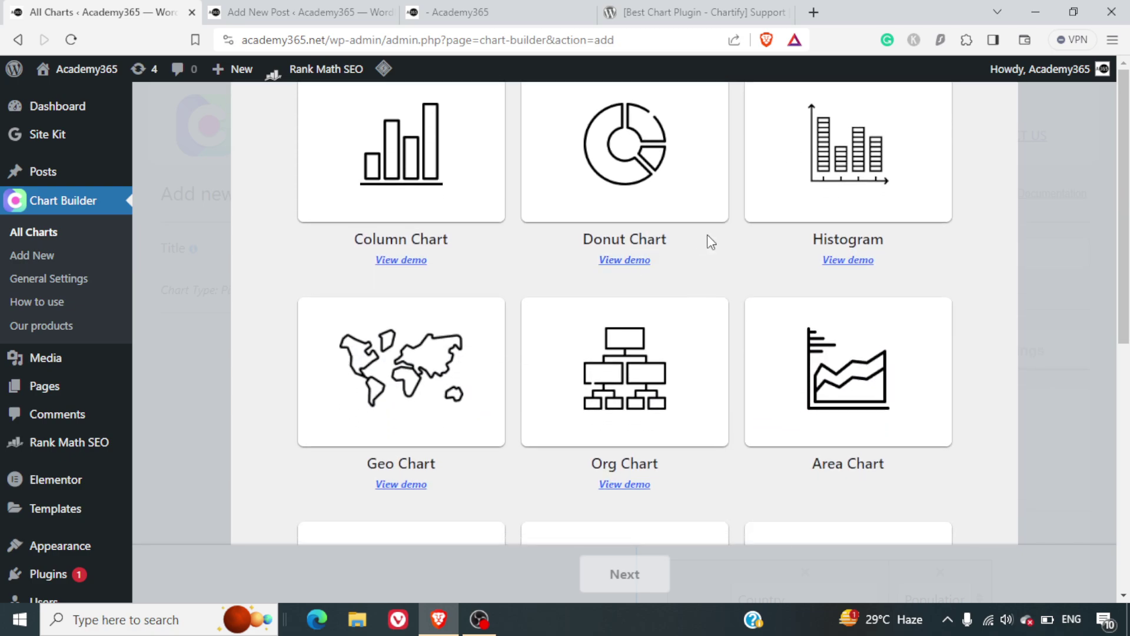
scroll(800, 252, down, 2)
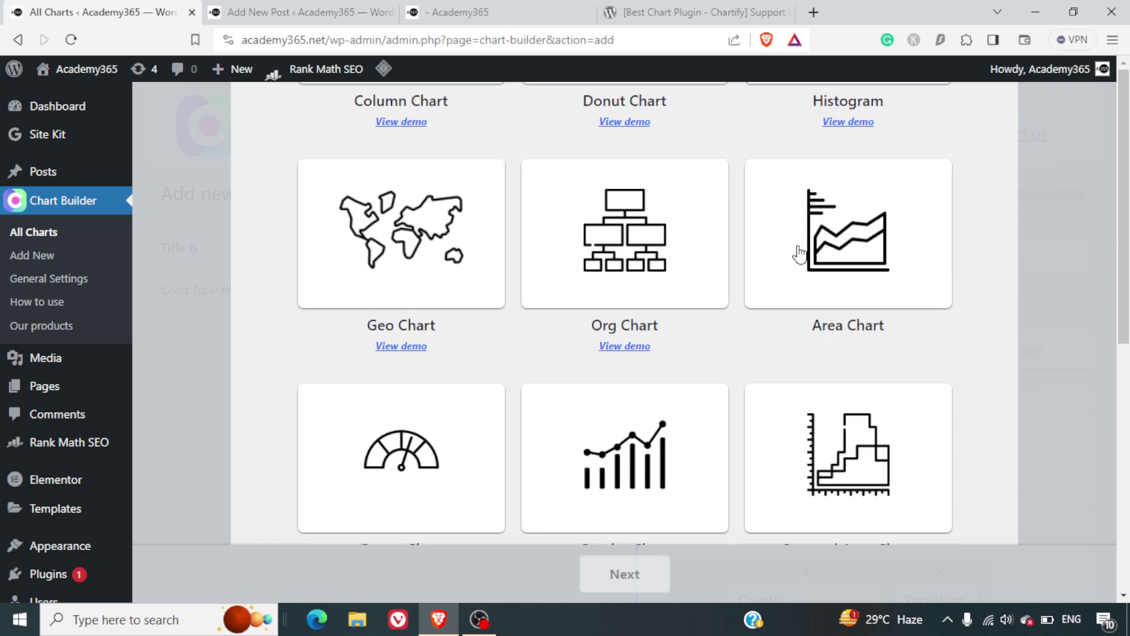
scroll(799, 253, down, 1)
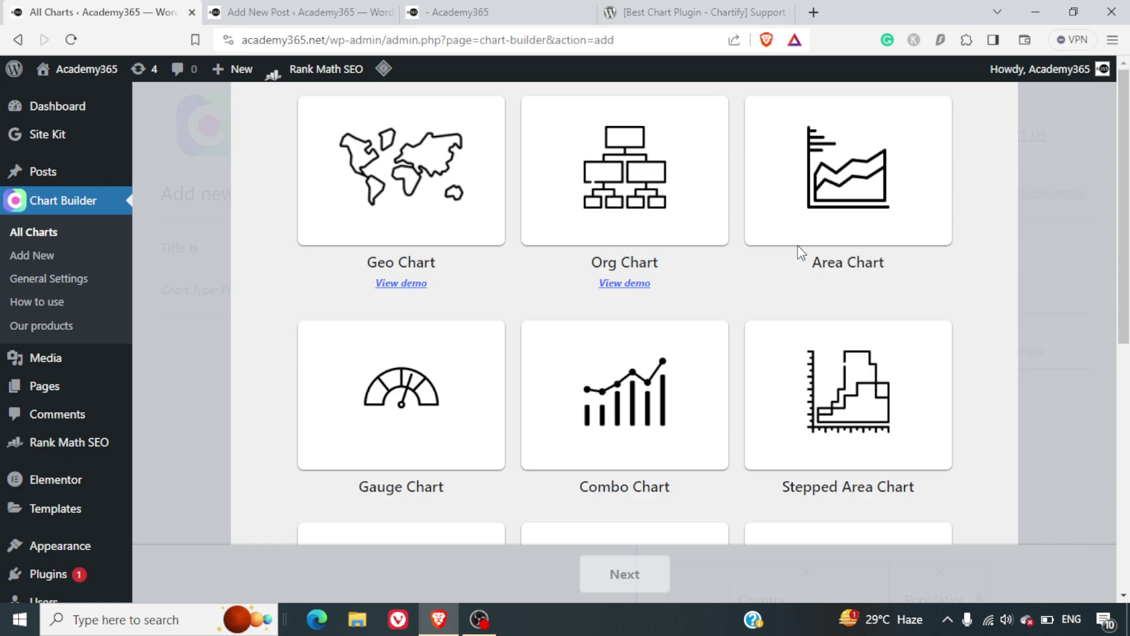
scroll(802, 253, down, 1)
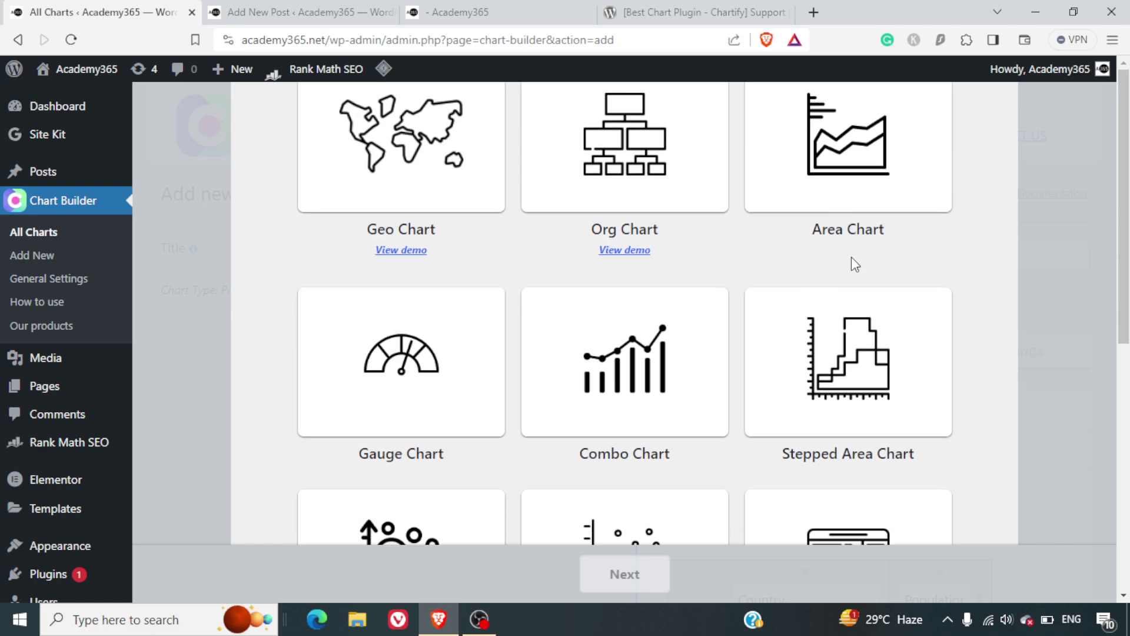
scroll(786, 285, down, 3)
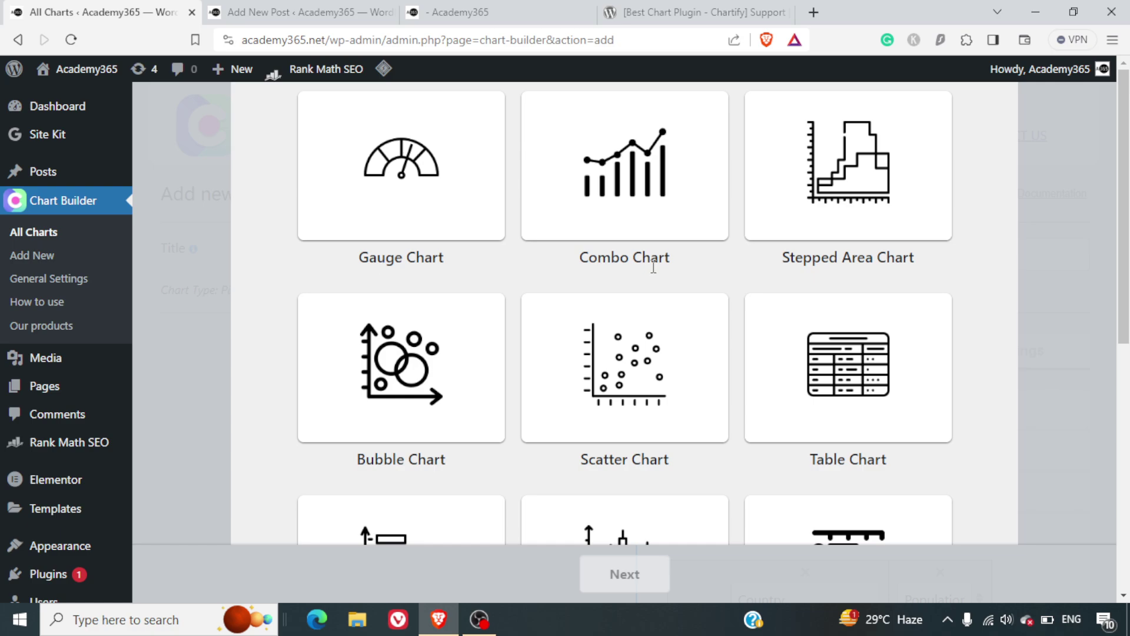
scroll(759, 356, down, 3)
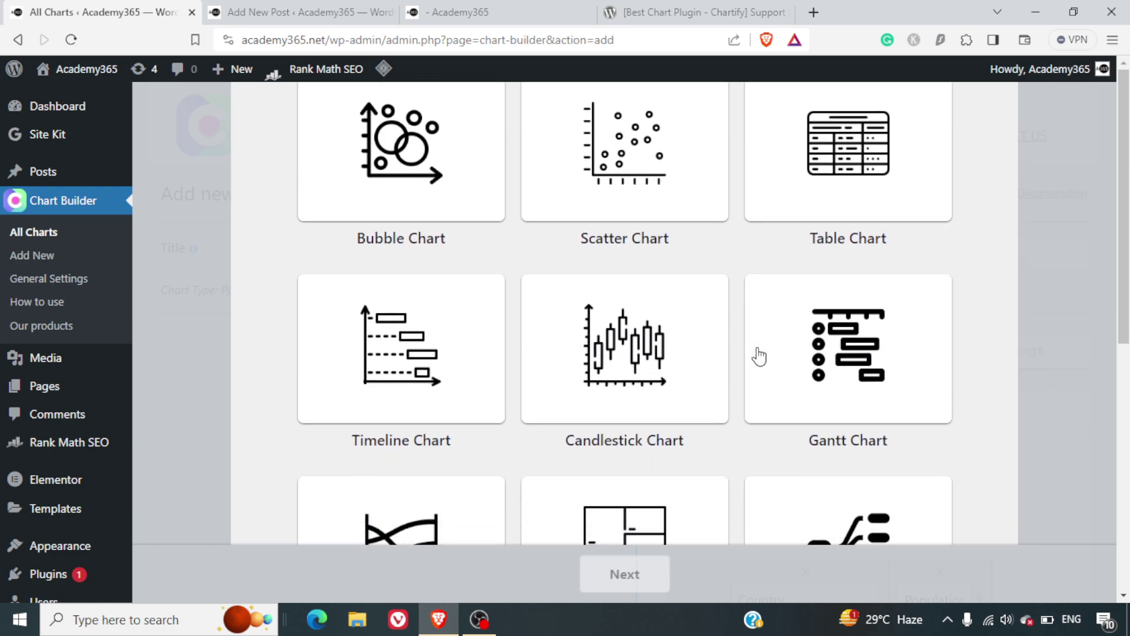
scroll(758, 356, down, 2)
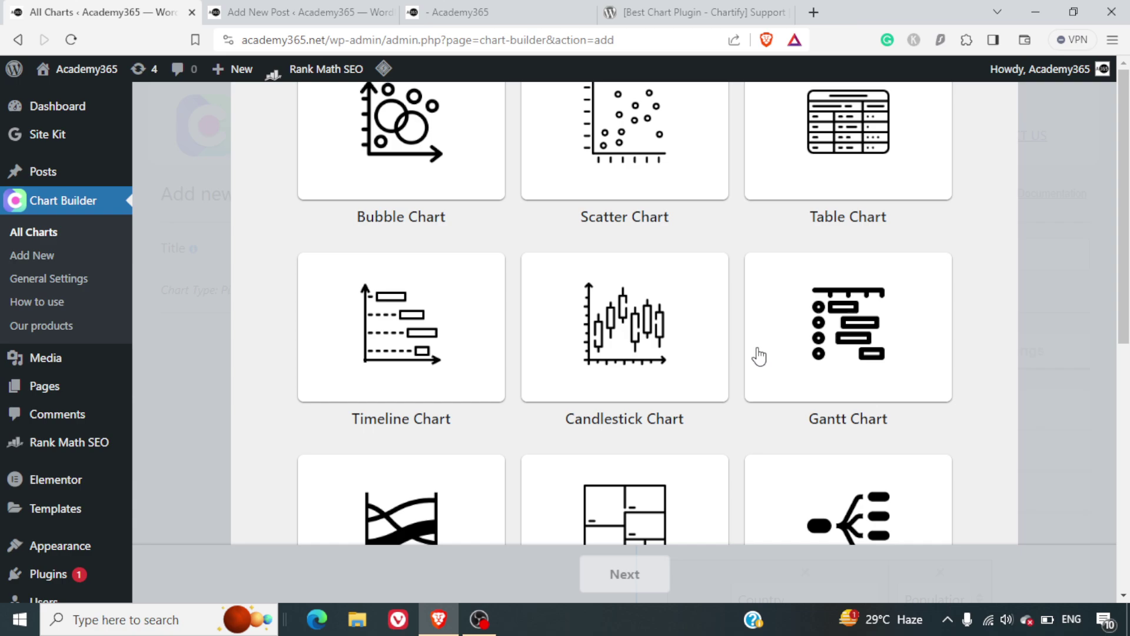
scroll(758, 356, down, 3)
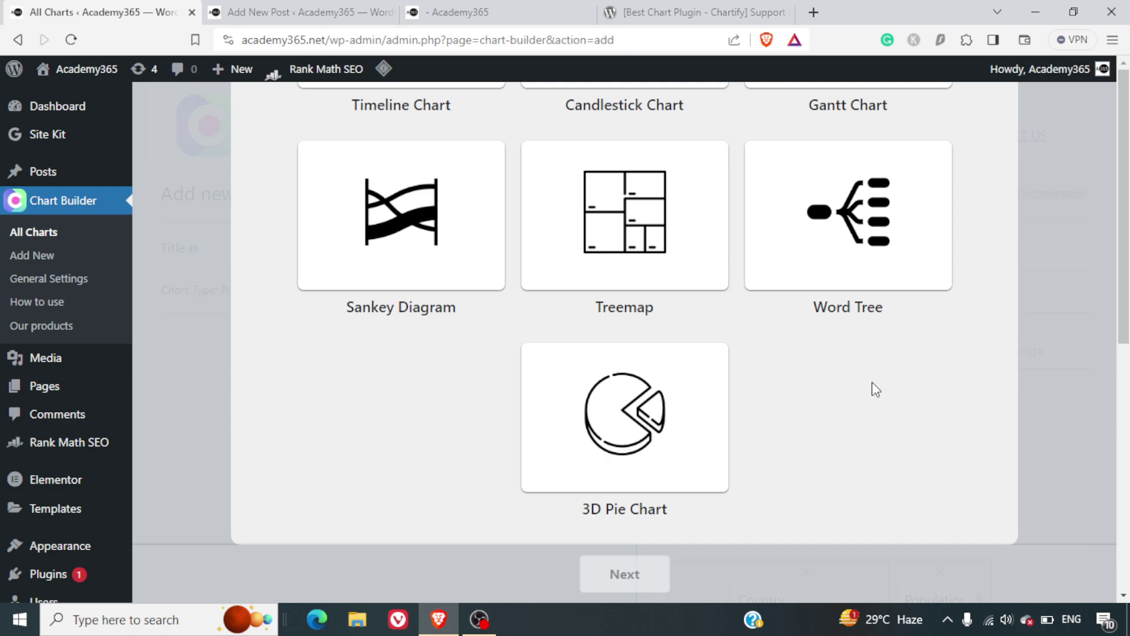
scroll(871, 389, up, 2)
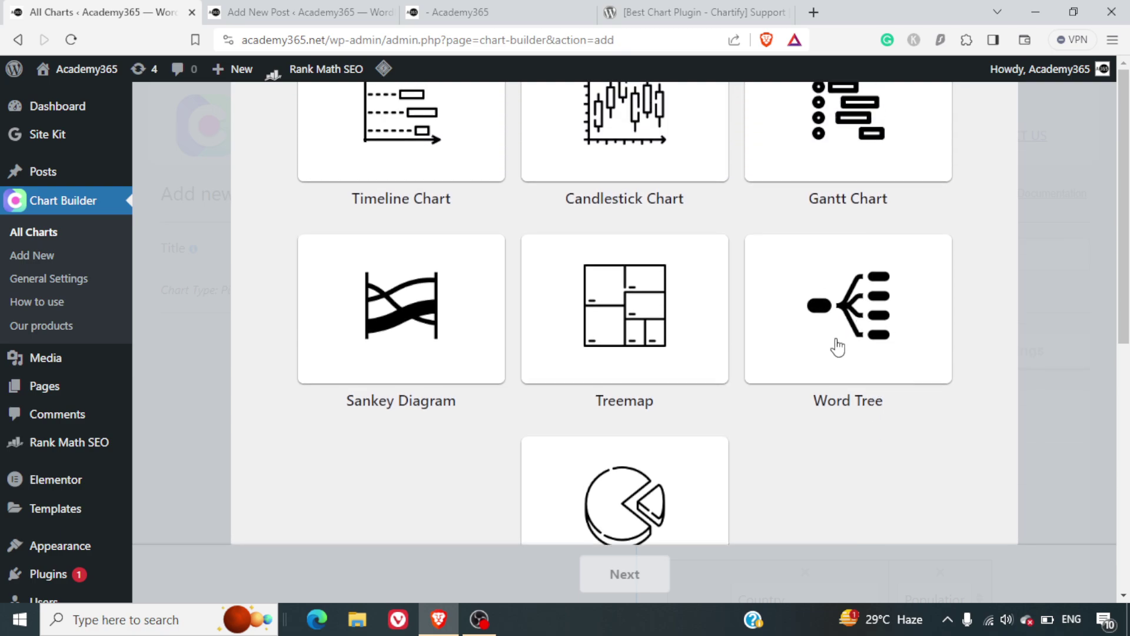
scroll(837, 348, up, 3)
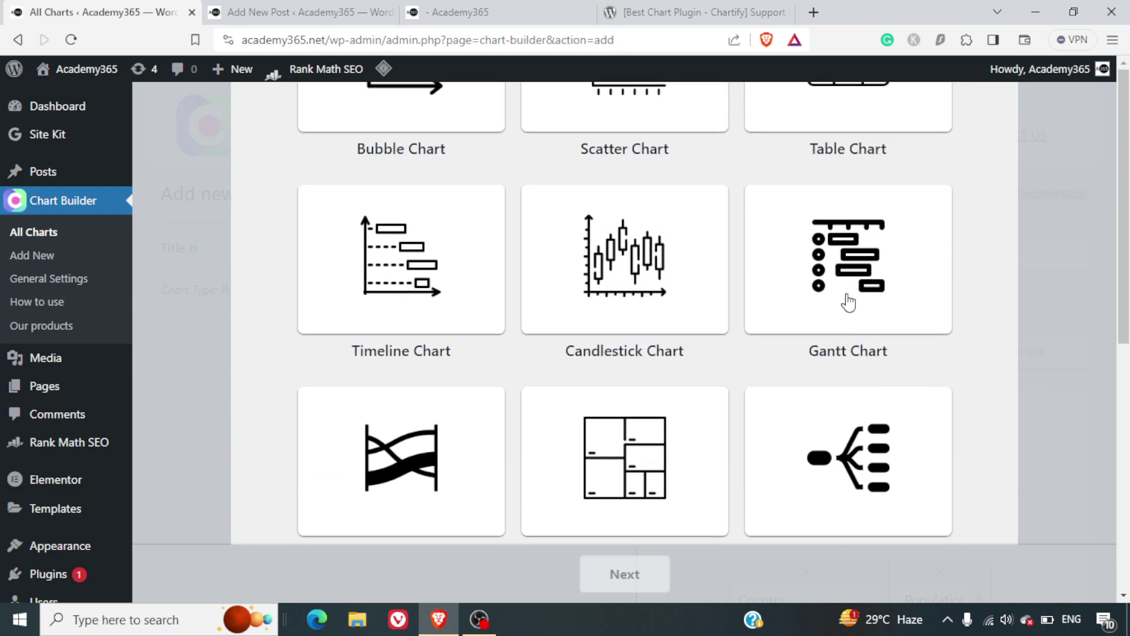
scroll(848, 302, down, 5)
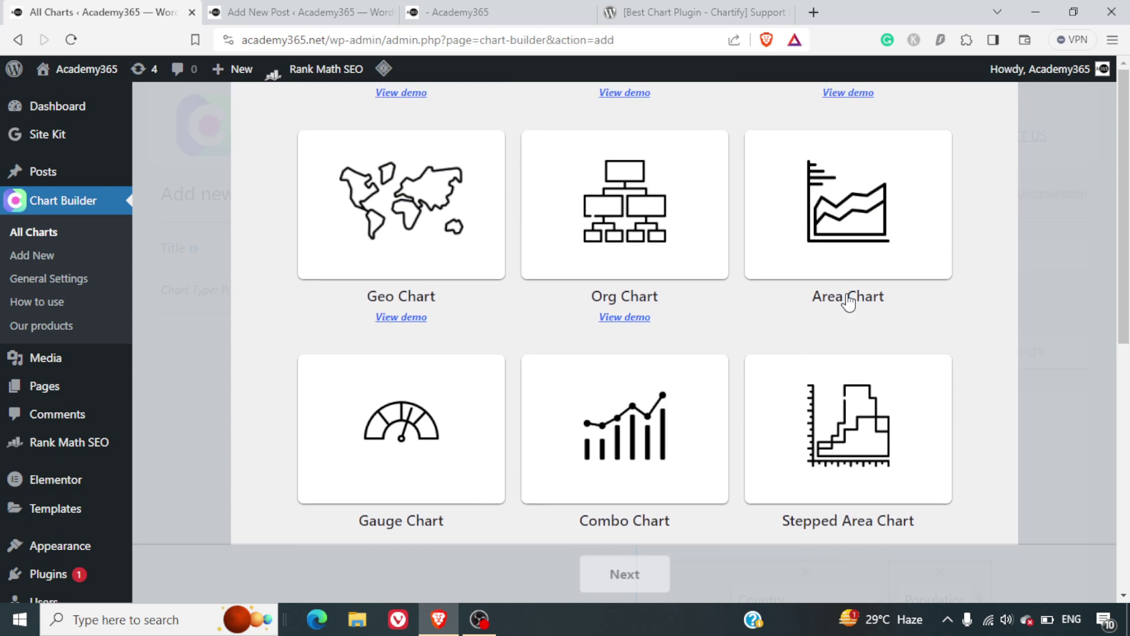
scroll(849, 302, up, 6)
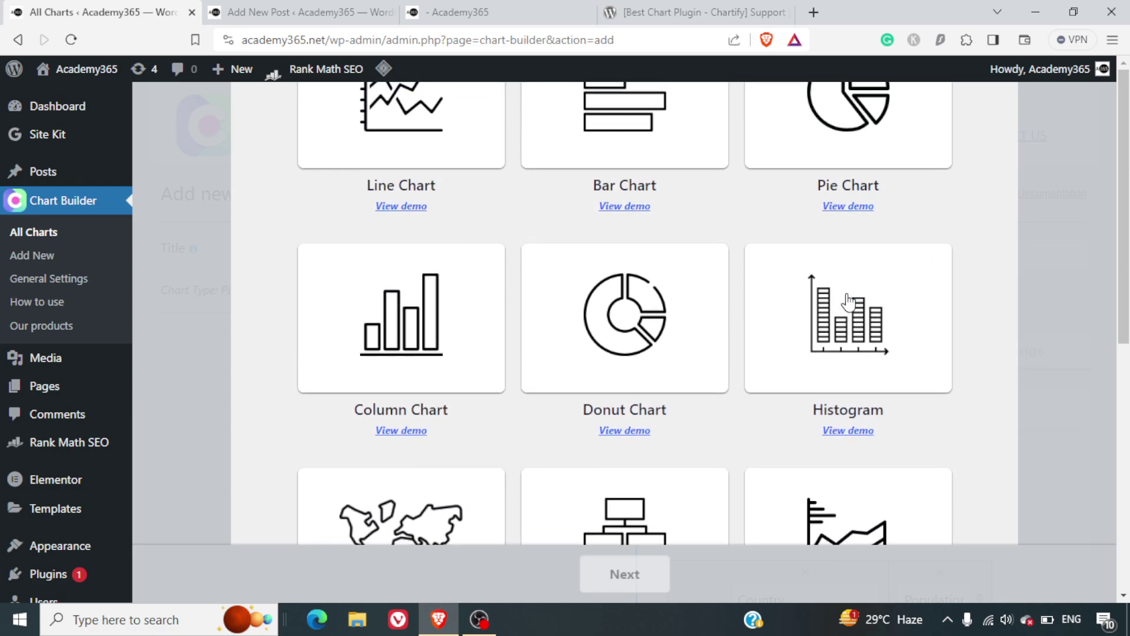
scroll(849, 302, up, 2)
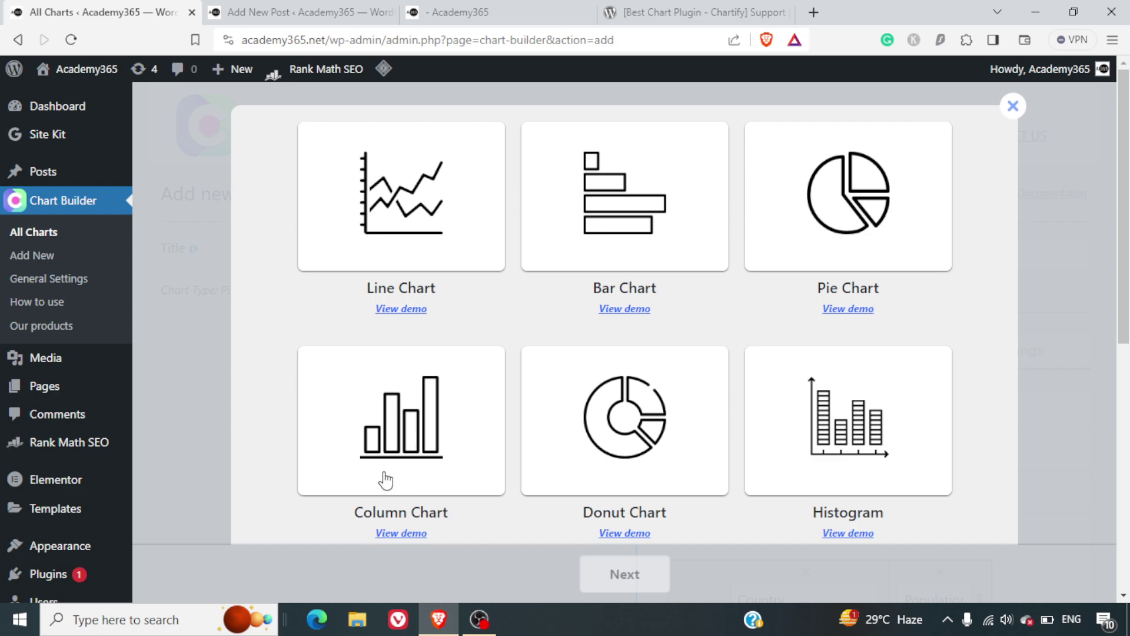
Pick Column Chart as the chart type and continue to the chart editor.
click(386, 480)
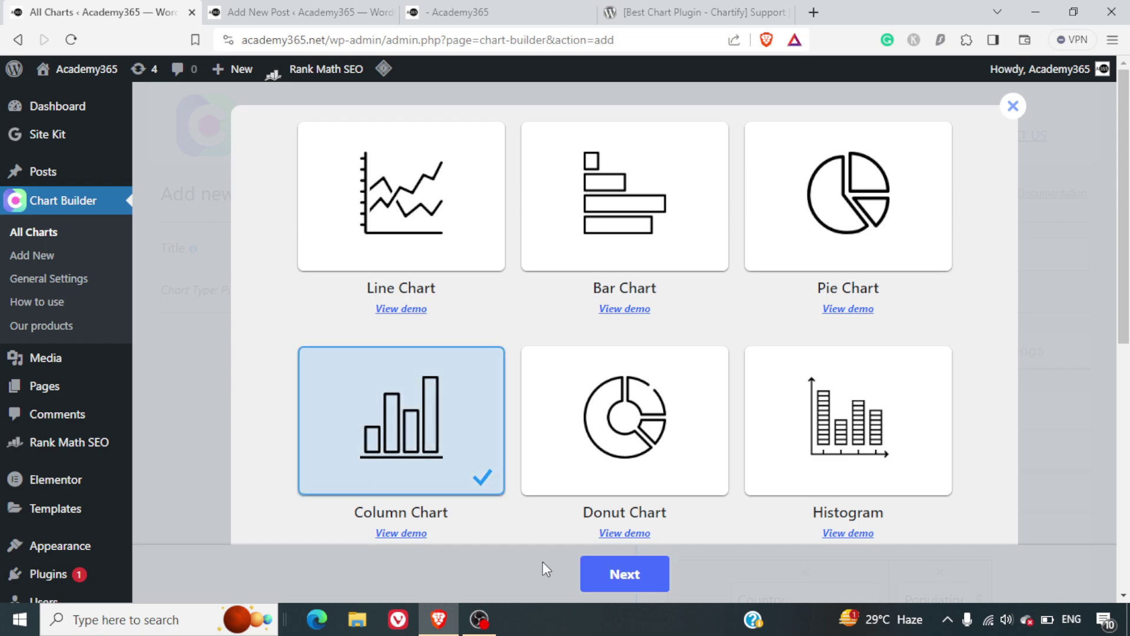
click(618, 581)
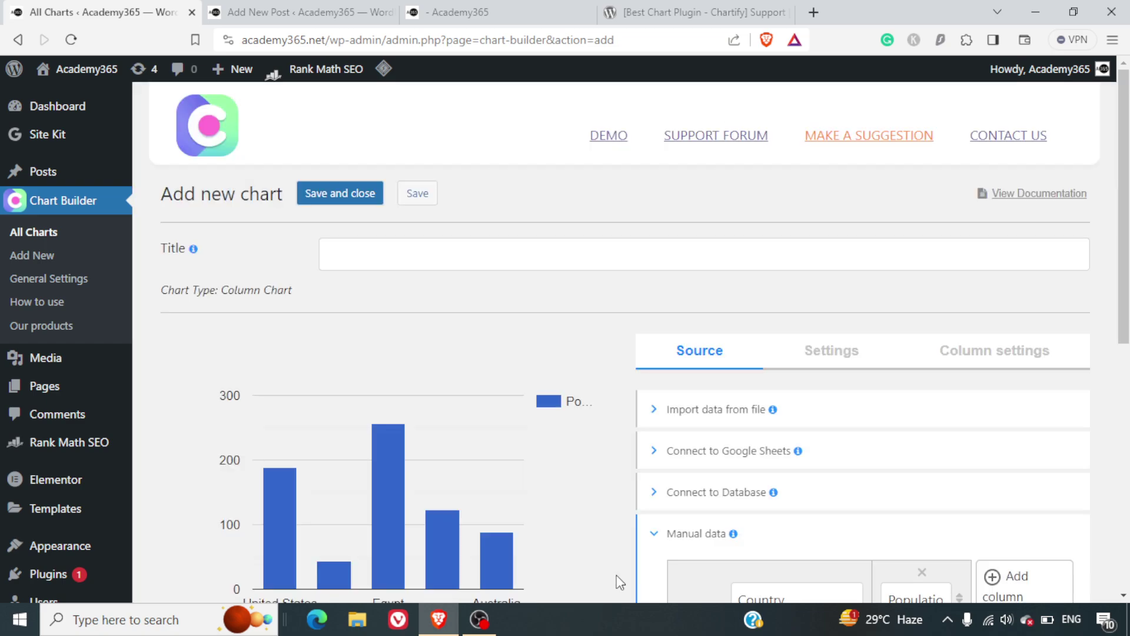
scroll(496, 337, down, 1)
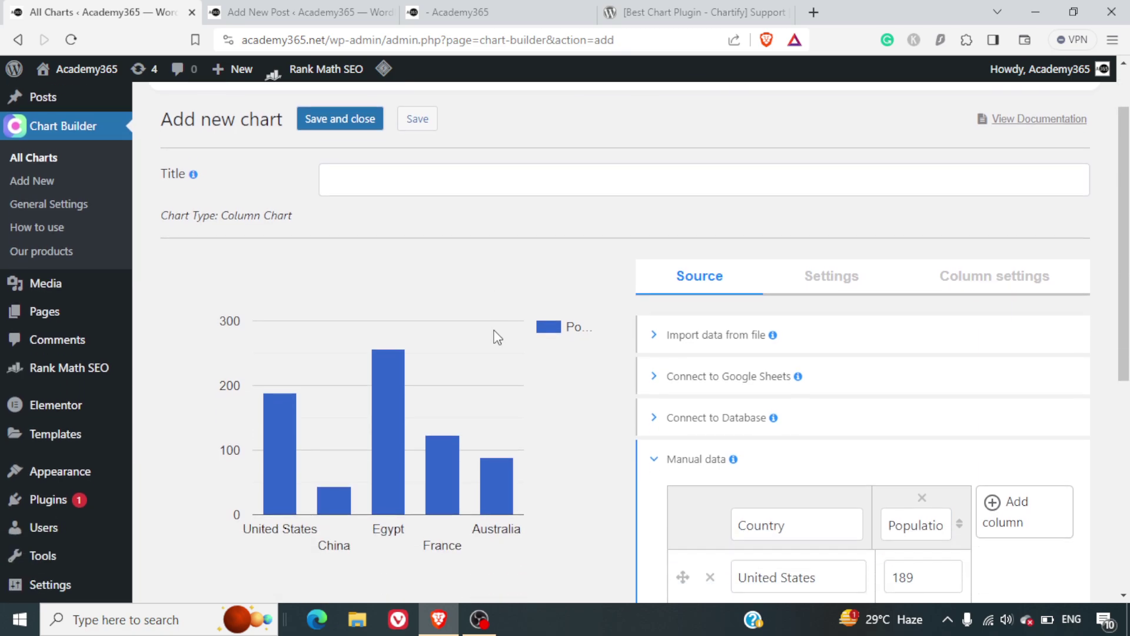
scroll(496, 337, down, 3)
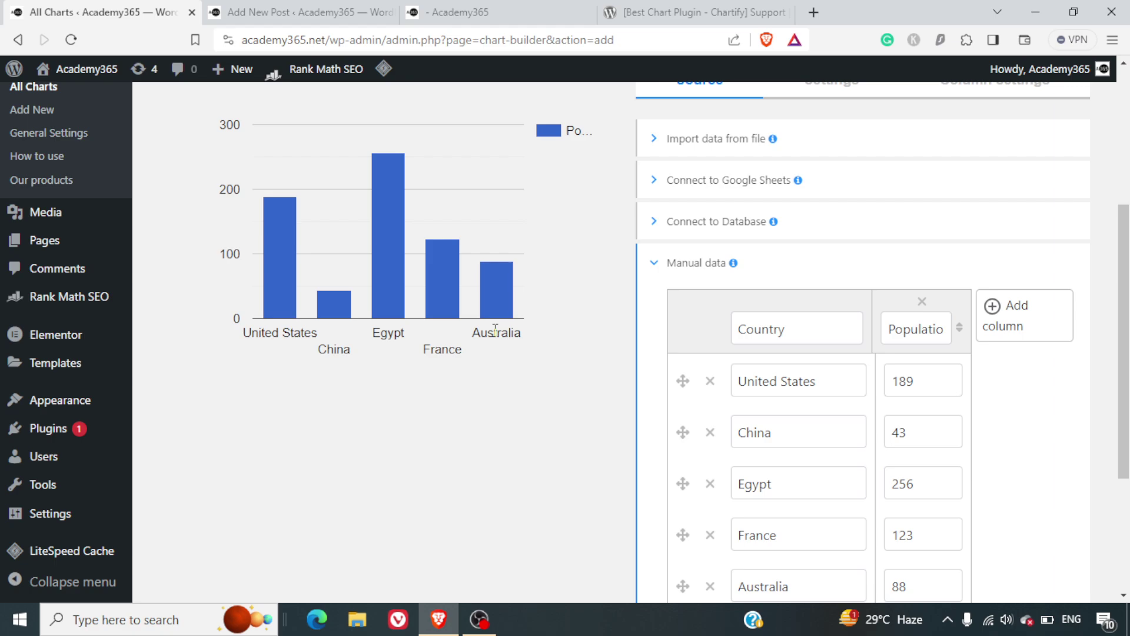
scroll(494, 329, up, 4)
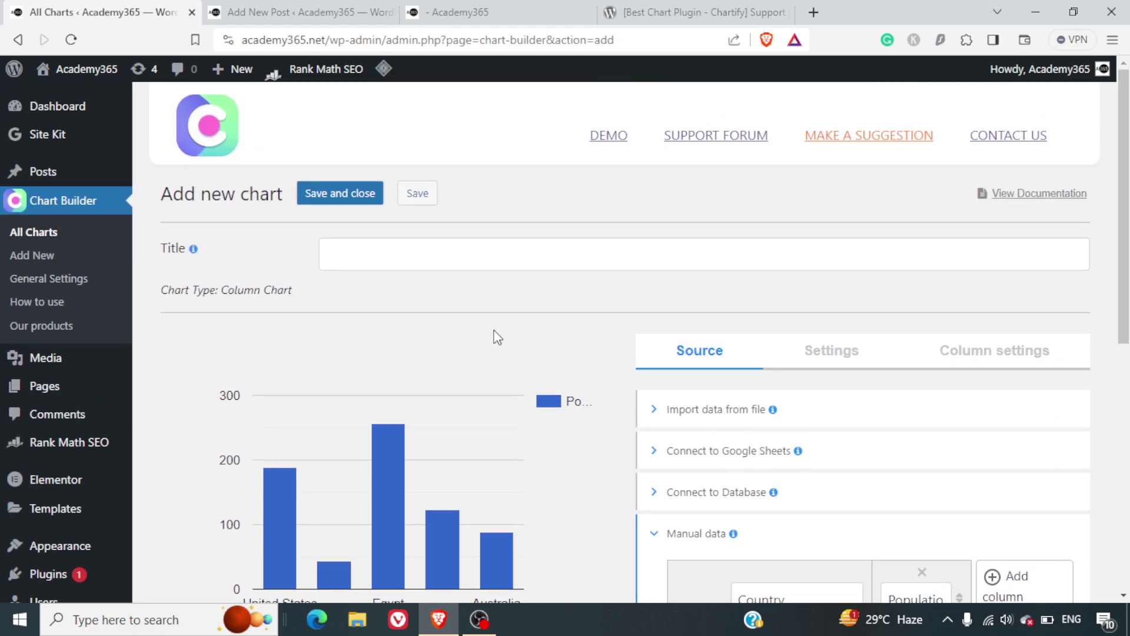
Title the chart 'Testing Chart' and set the import-from-file format to CSV File.
click(400, 259)
text(T)
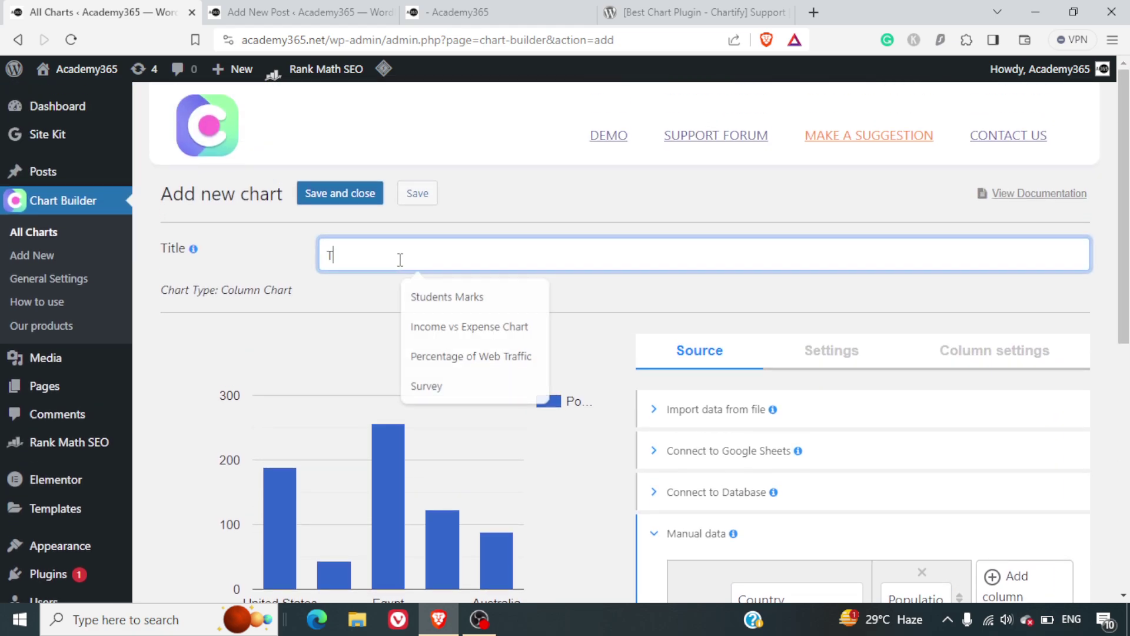
text(esting Chart)
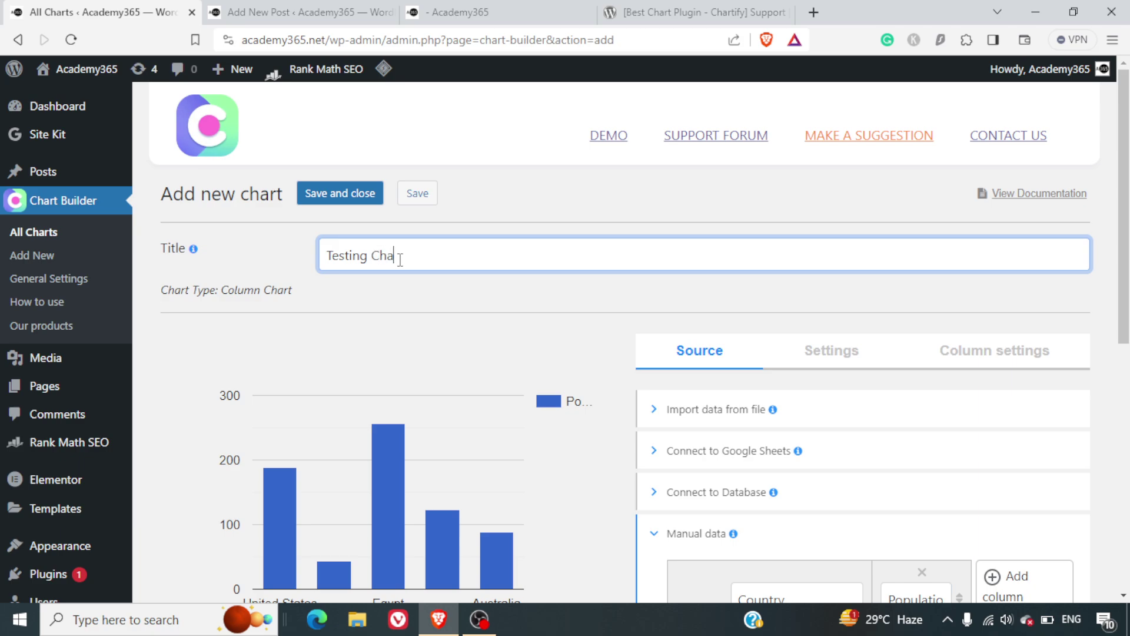
click(714, 416)
scroll(886, 433, down, 3)
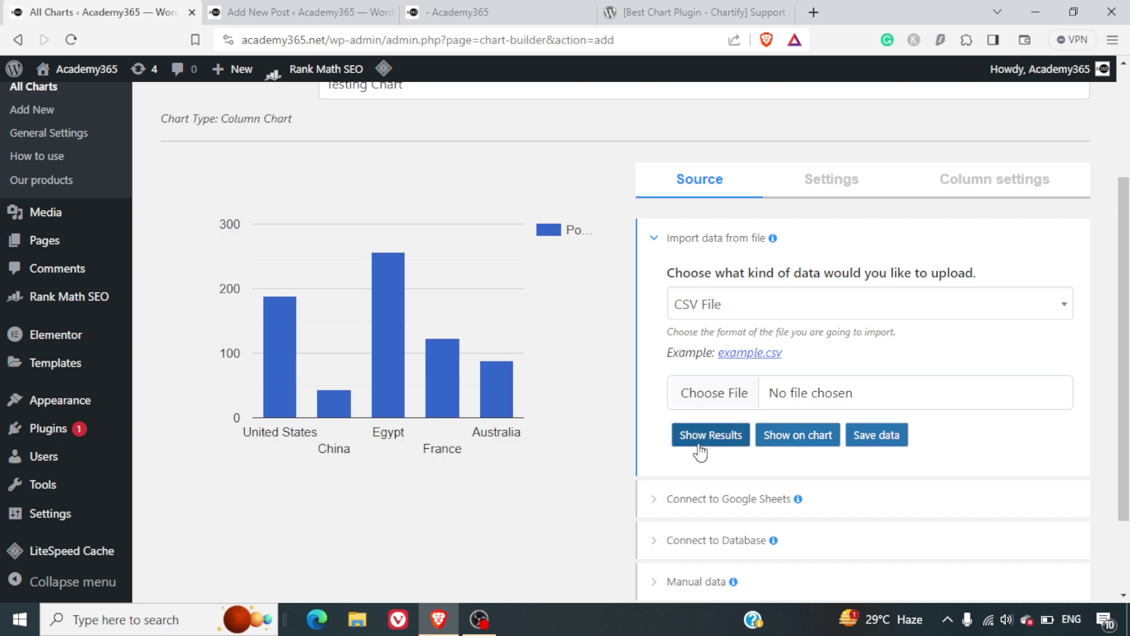
click(859, 308)
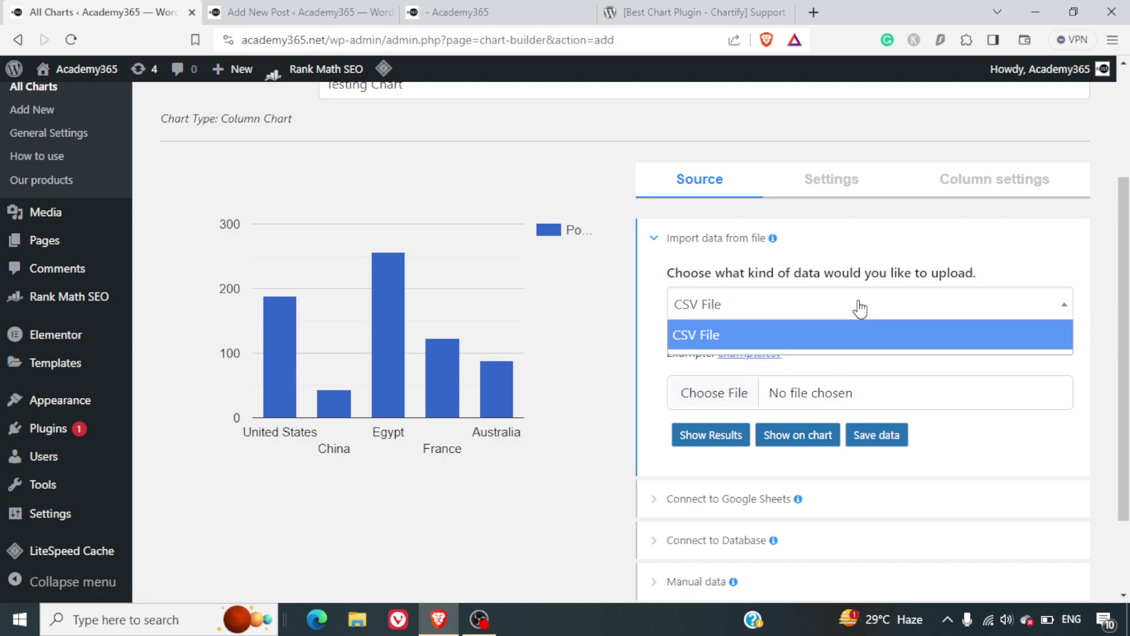
click(792, 326)
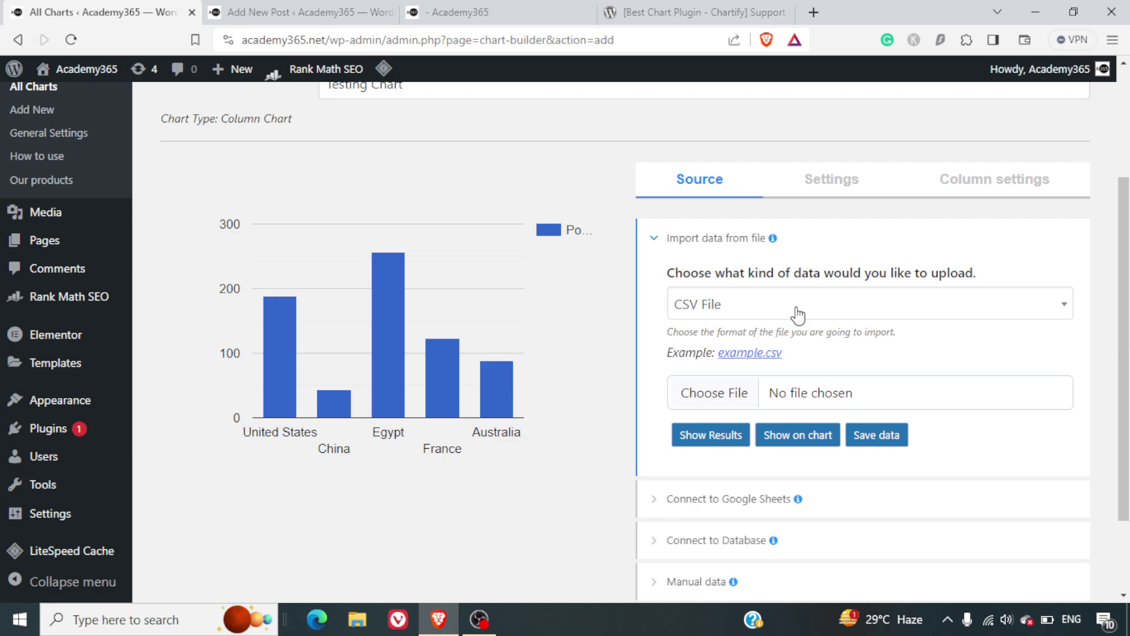
scroll(798, 313, down, 2)
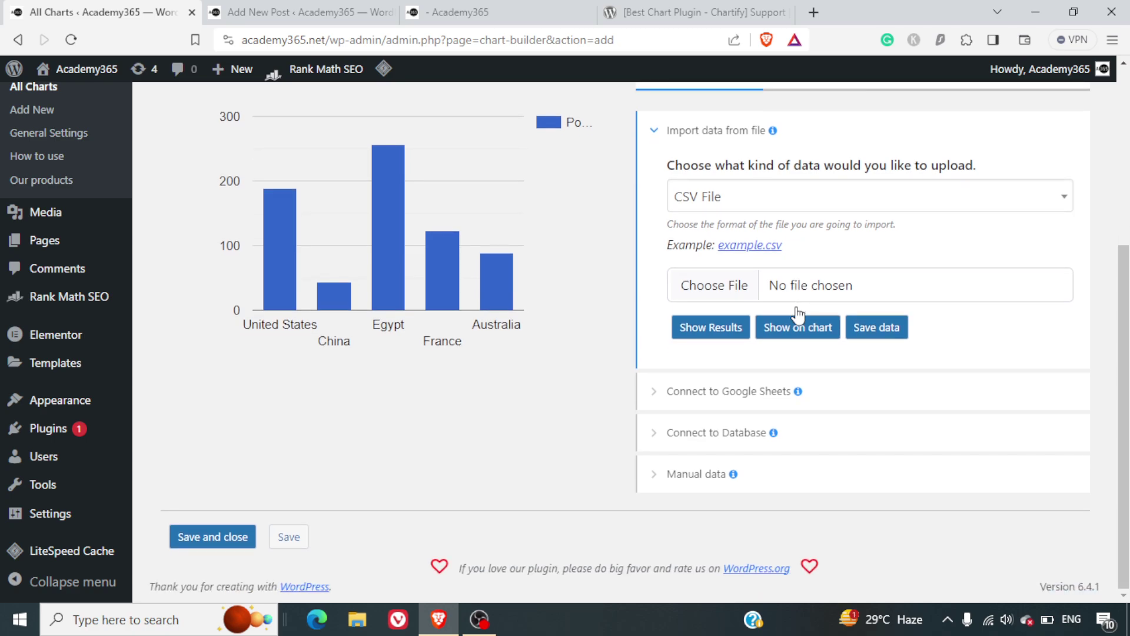
Expand Connect to Google Sheets and open its integration settings link in a new tab.
click(744, 391)
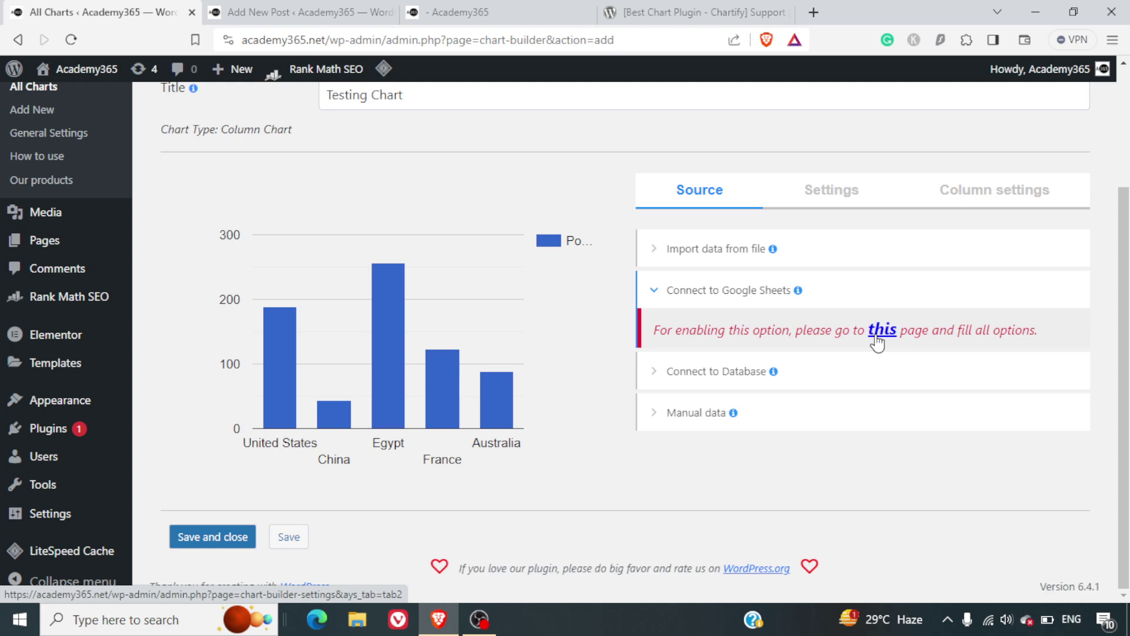
right_click(894, 331)
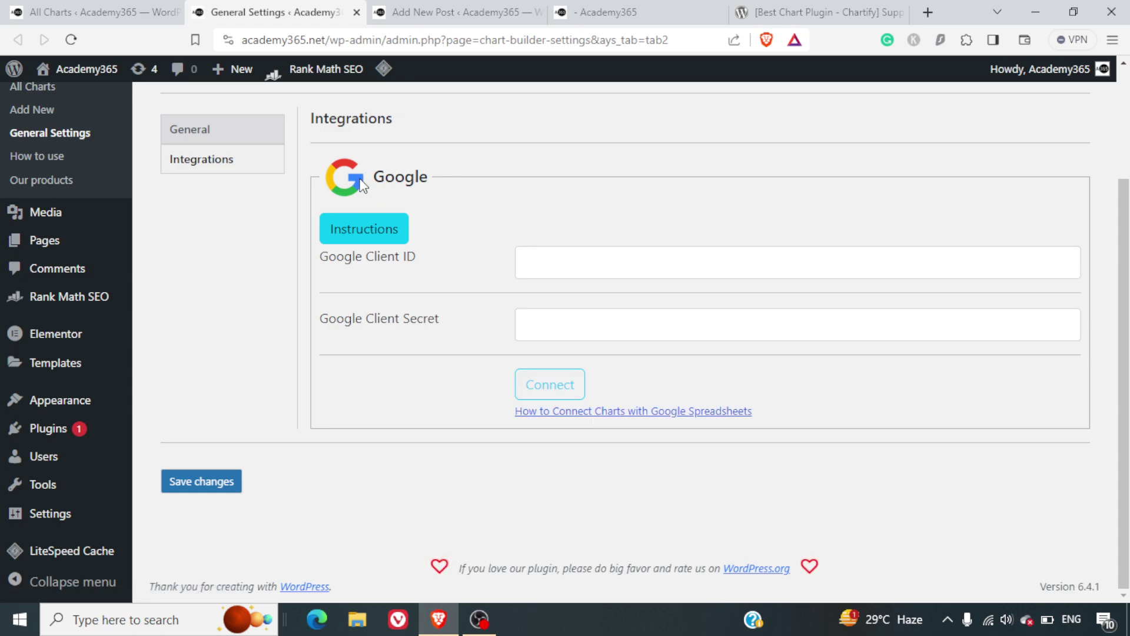
Switch from the Integrations settings back to the Testing Chart editor tab.
key(ctrl+shift+Tab)
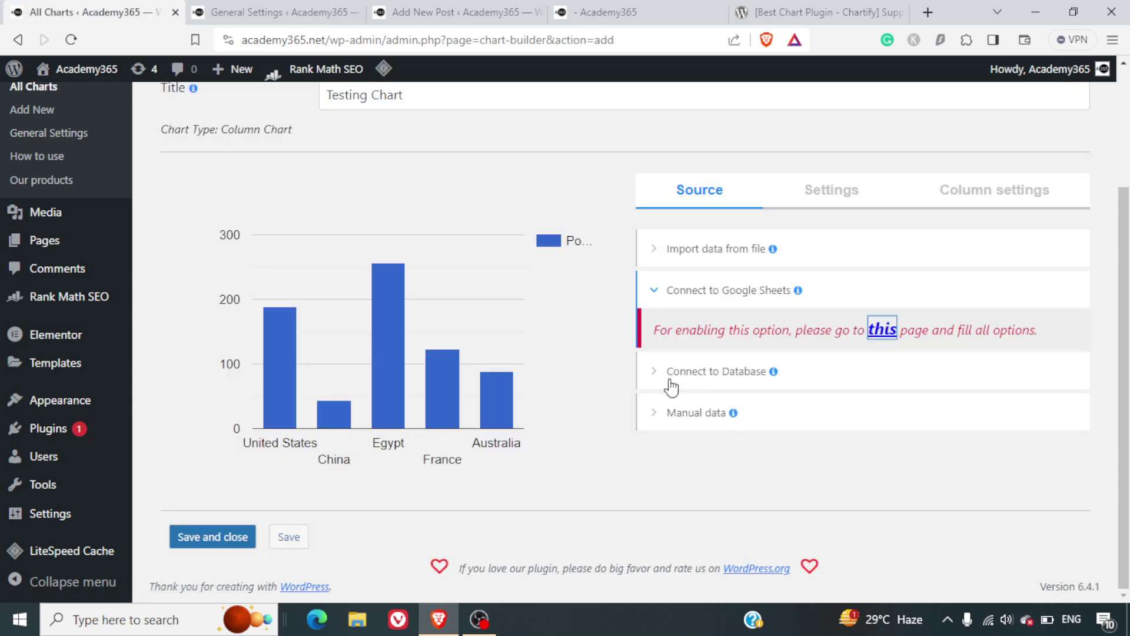
Expand Connect to Database and place the cursor in its empty query editor.
click(671, 387)
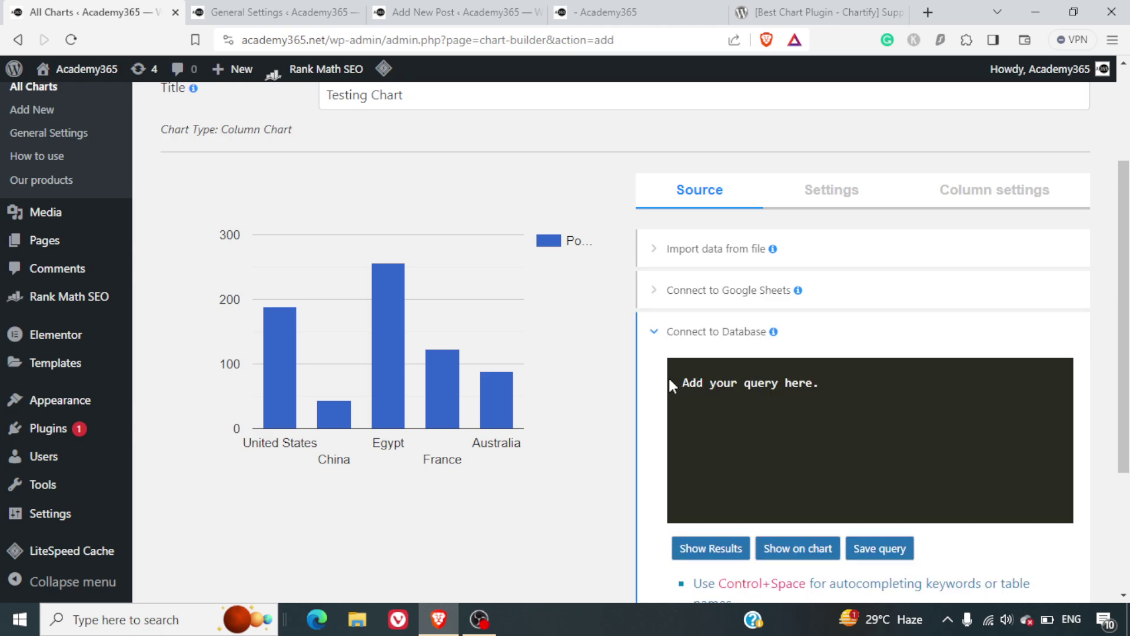
click(785, 412)
Open the manual data table and add a third column headed 'Mal'.
click(721, 331)
click(717, 385)
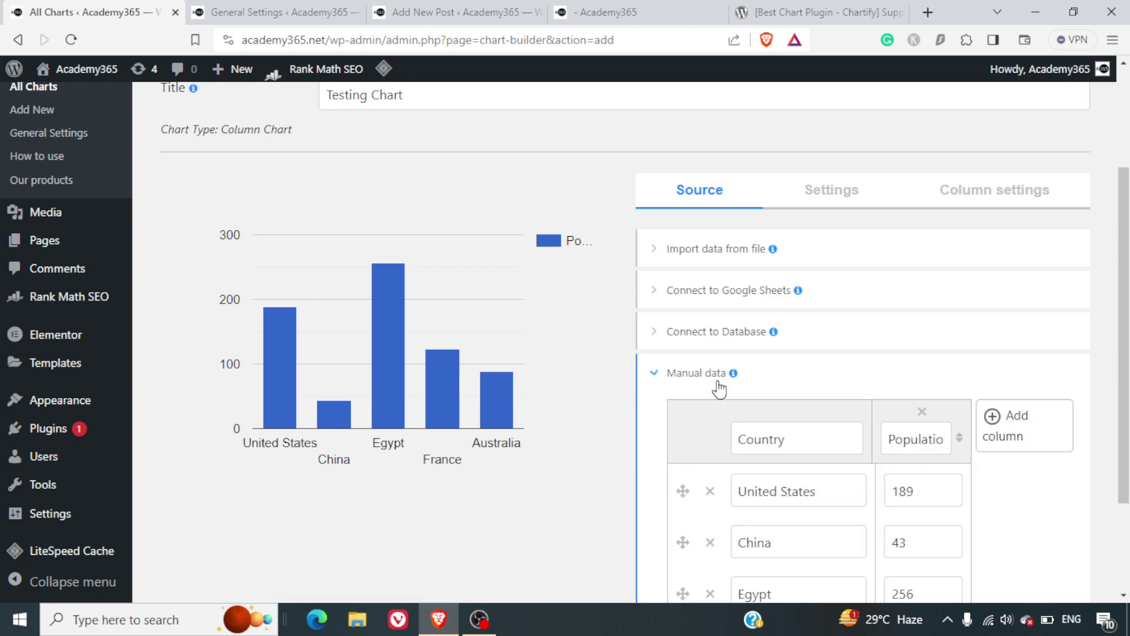
scroll(951, 477, down, 2)
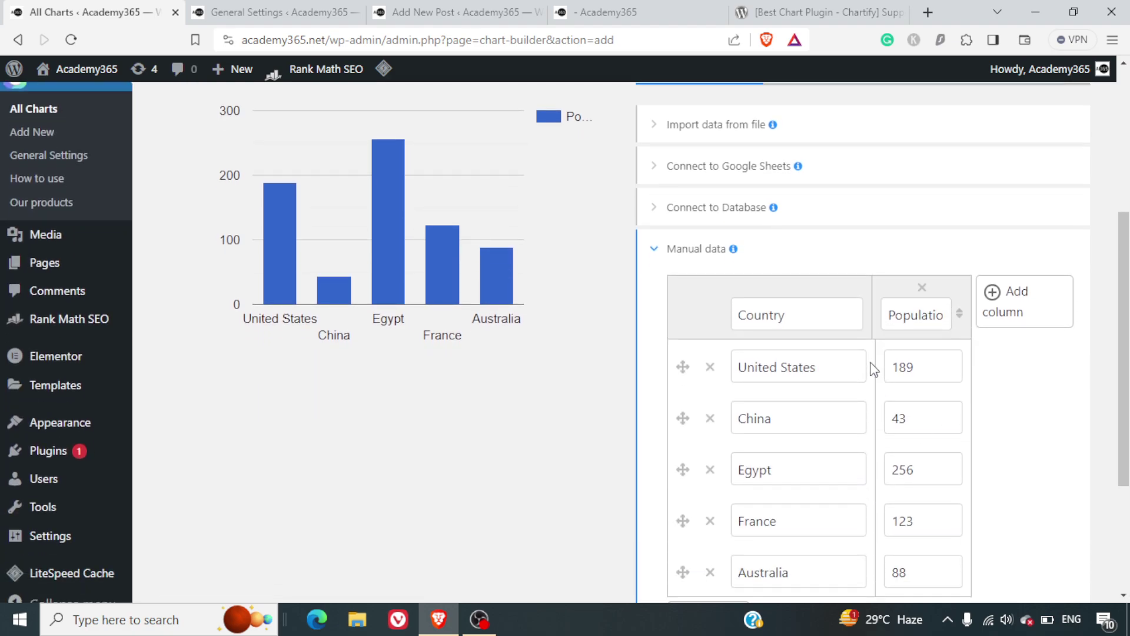
click(1016, 312)
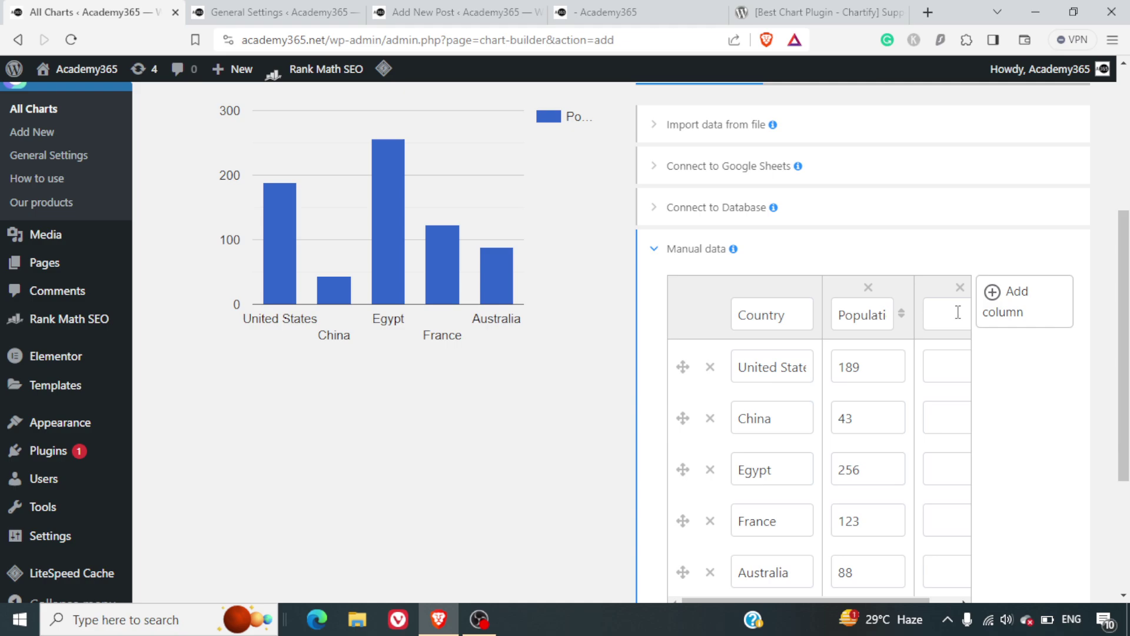
click(943, 324)
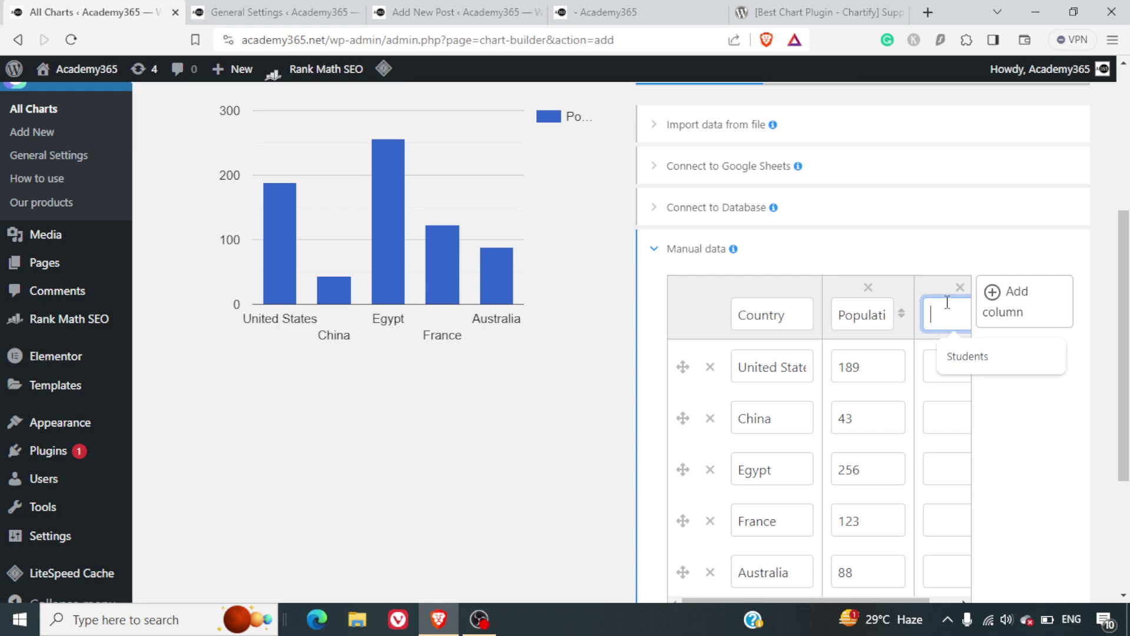
text(Male)
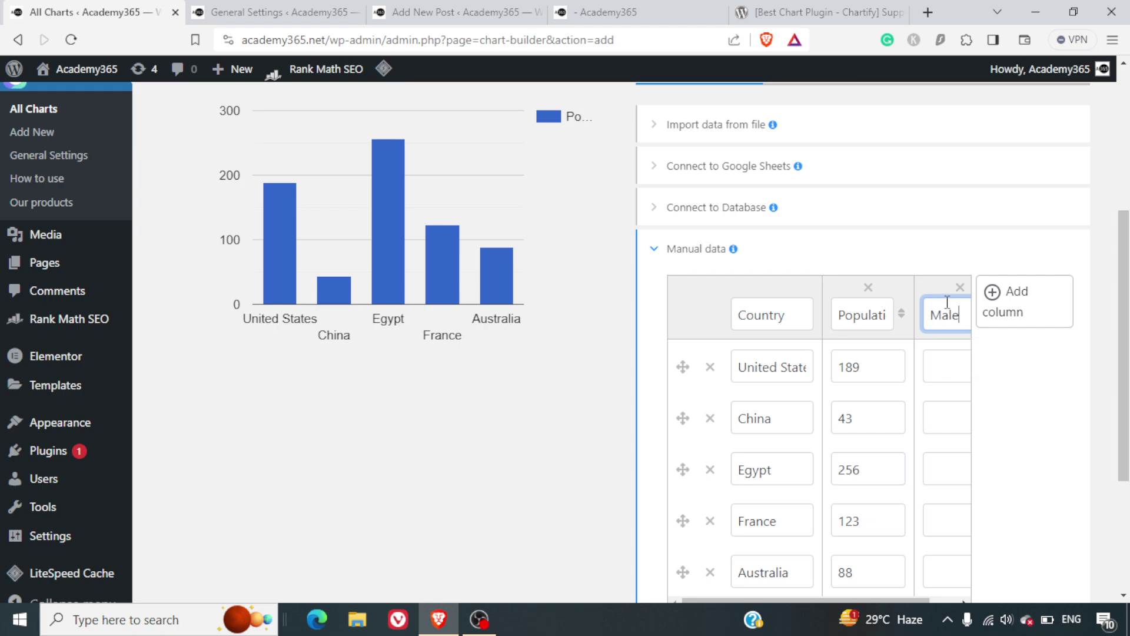
key(Tab)
Enter the new column's values: United States 100, China 34, Egypt 200, France 17.
click(954, 381)
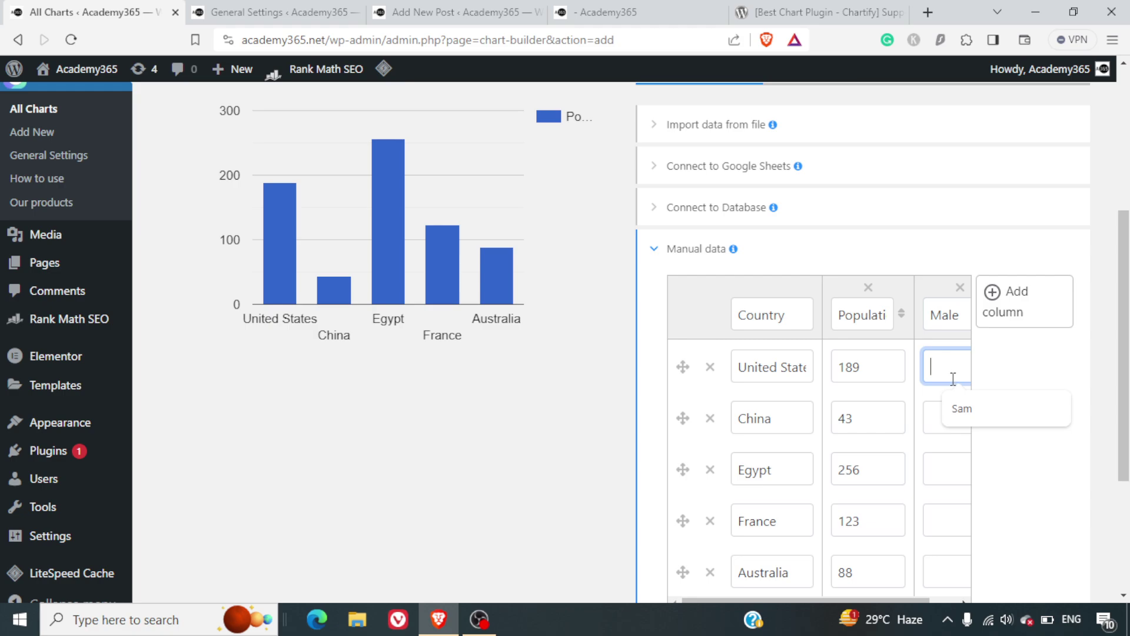
text(100)
key(Tab)
click(944, 416)
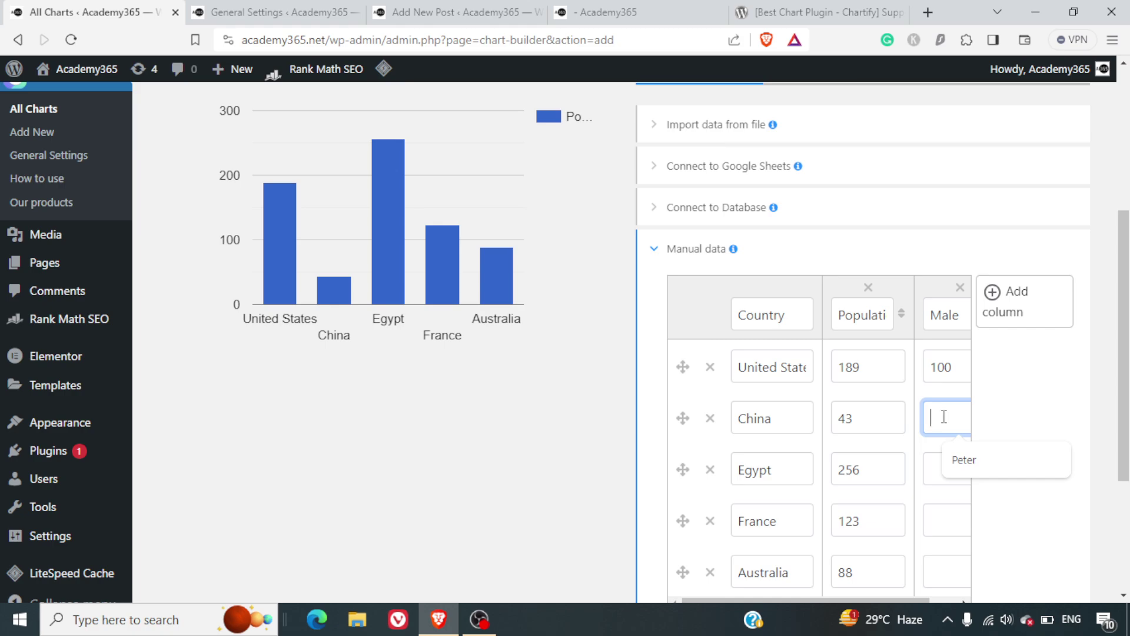
text(34)
click(952, 472)
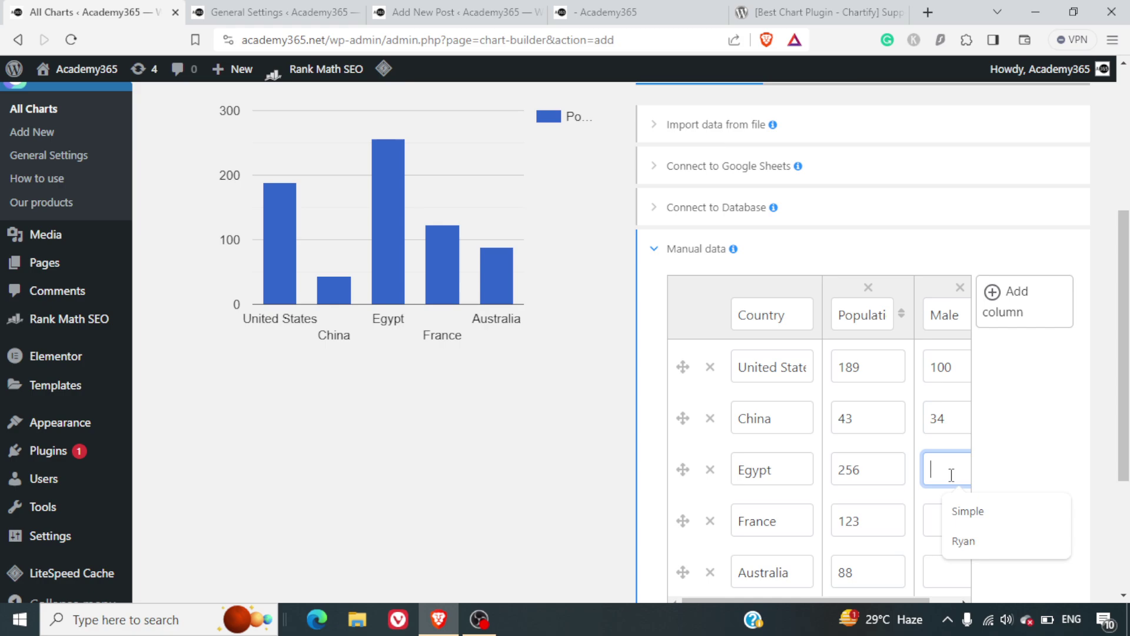
text(200)
key(Tab)
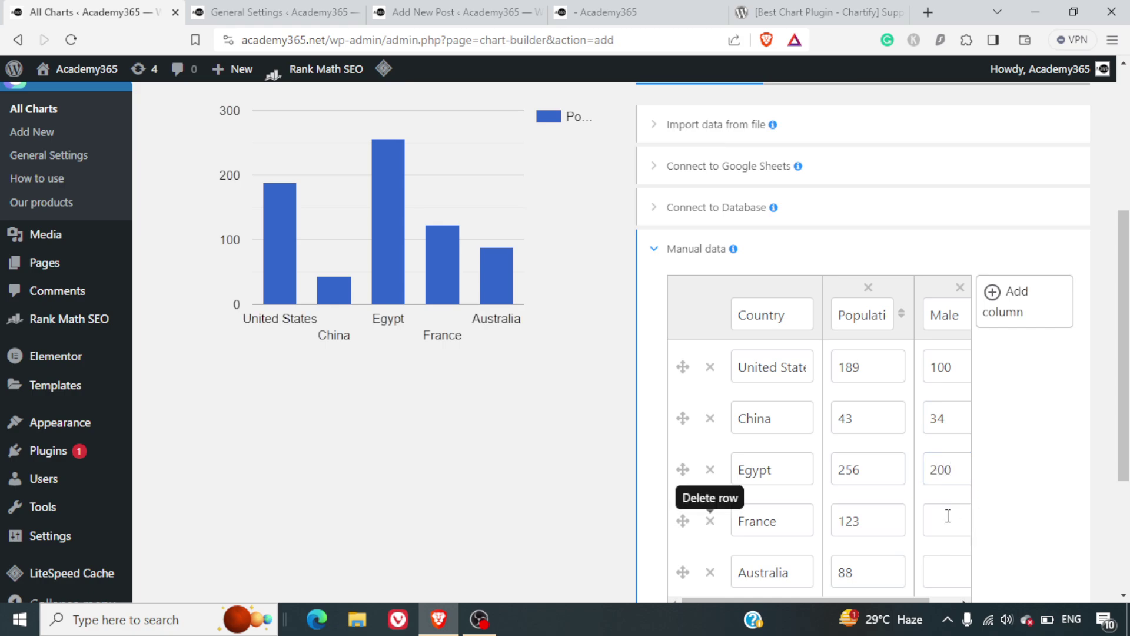
click(948, 528)
text(23)
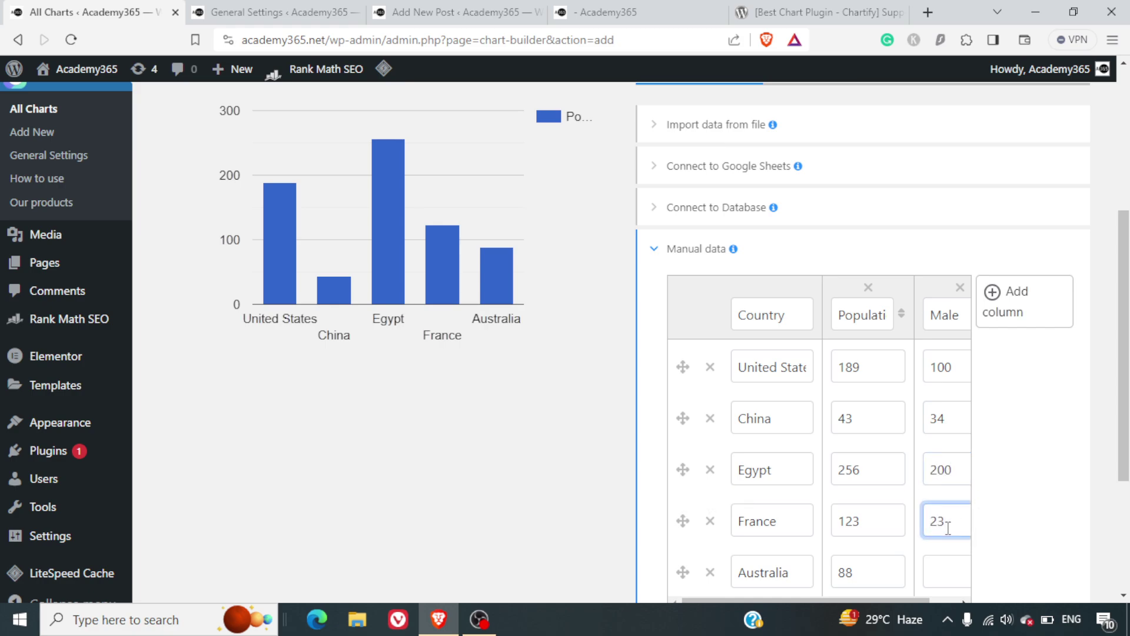
key(BackSpace)
key(BackSpace)
text(17)
scroll(948, 528, down, 3)
Rename the column 'Working Population', set France 100 and Australia 56, and show it on the chart.
double_click(952, 135)
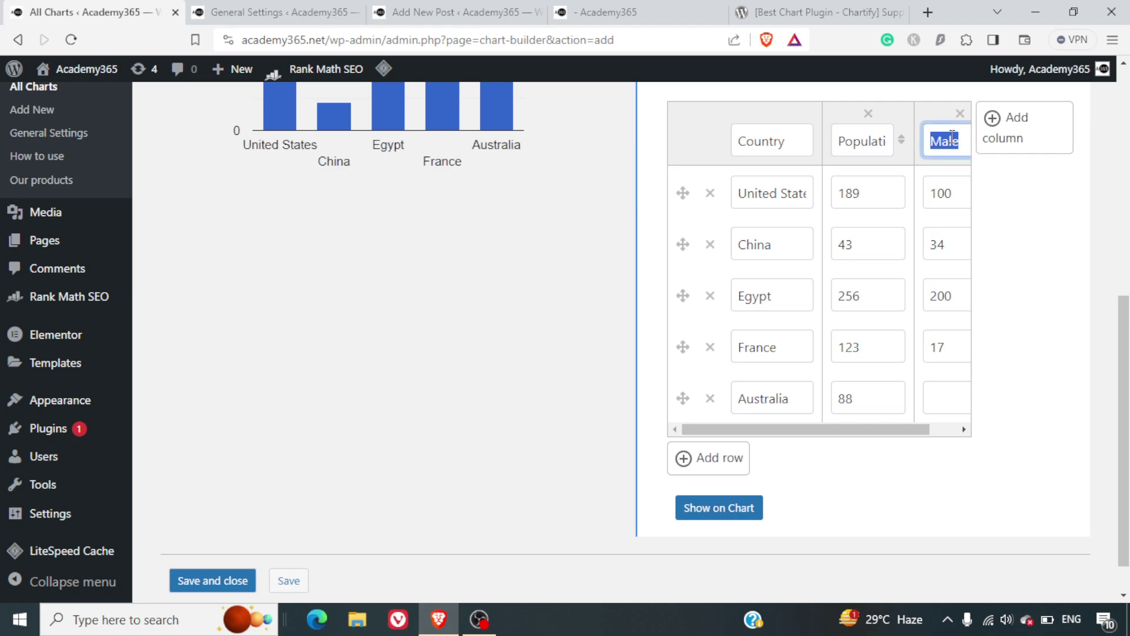
text(Working)
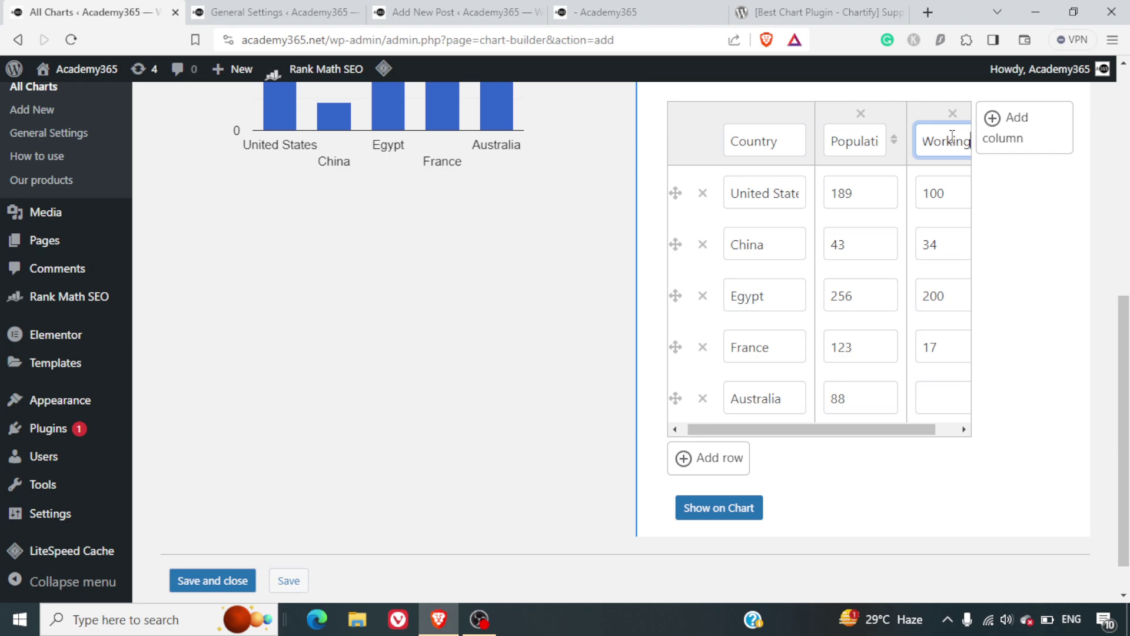
text( Population)
double_click(941, 348)
text(100)
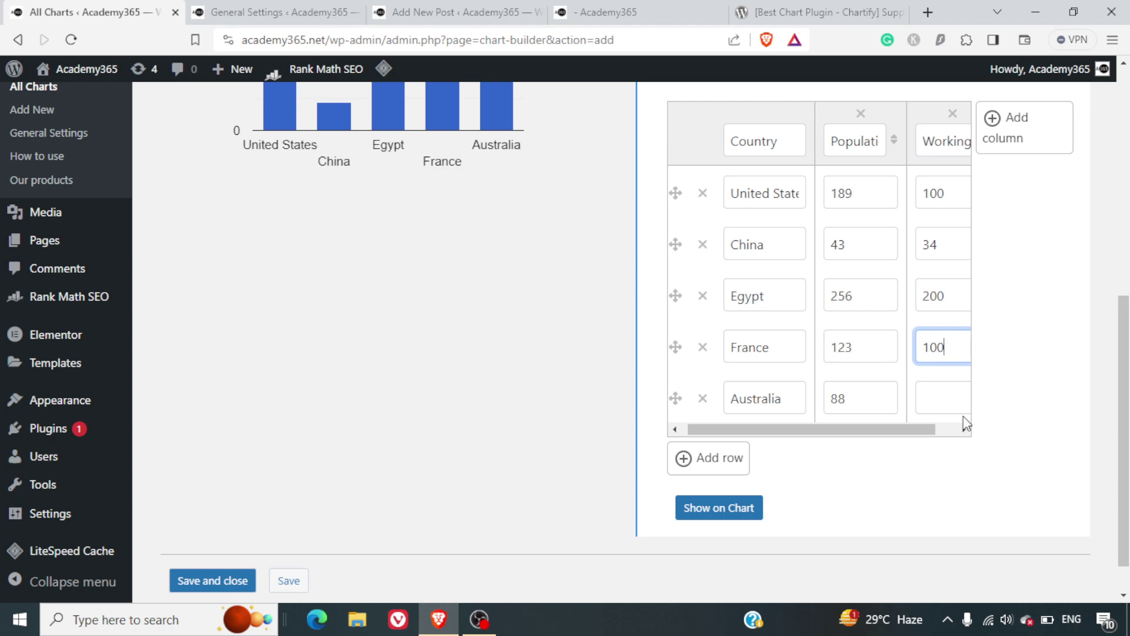
click(952, 402)
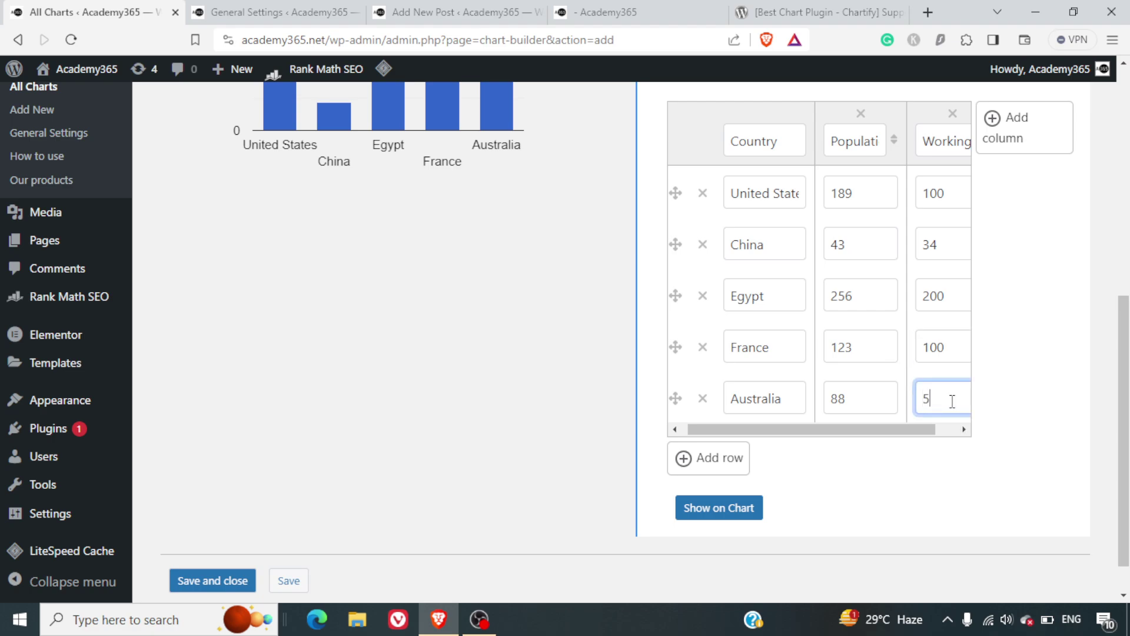
text(56)
click(729, 517)
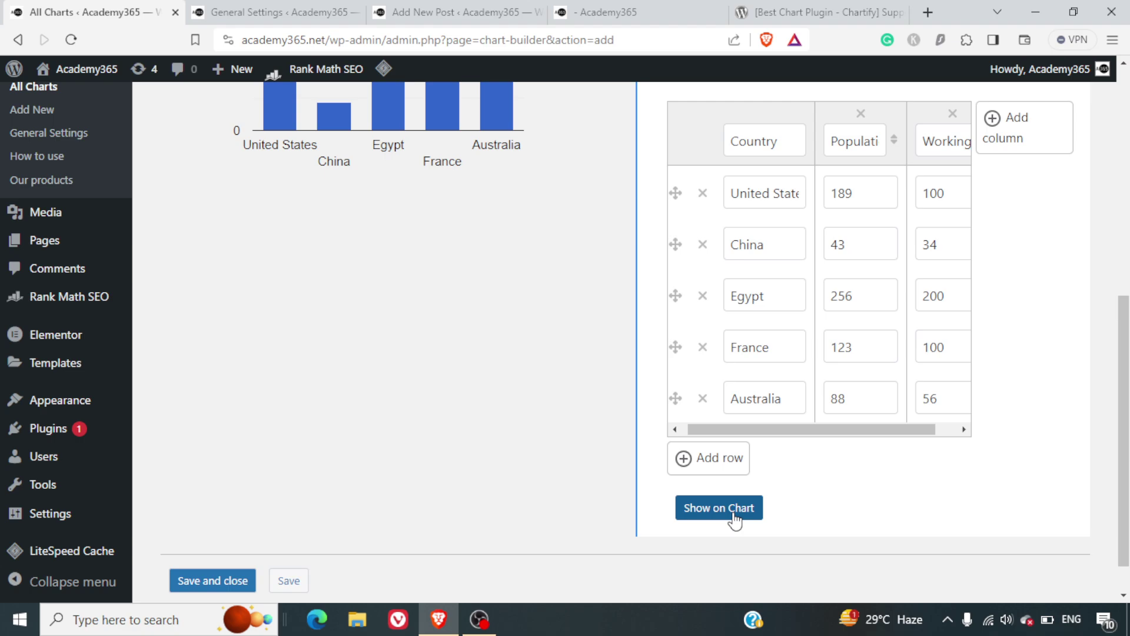
scroll(886, 463, up, 3)
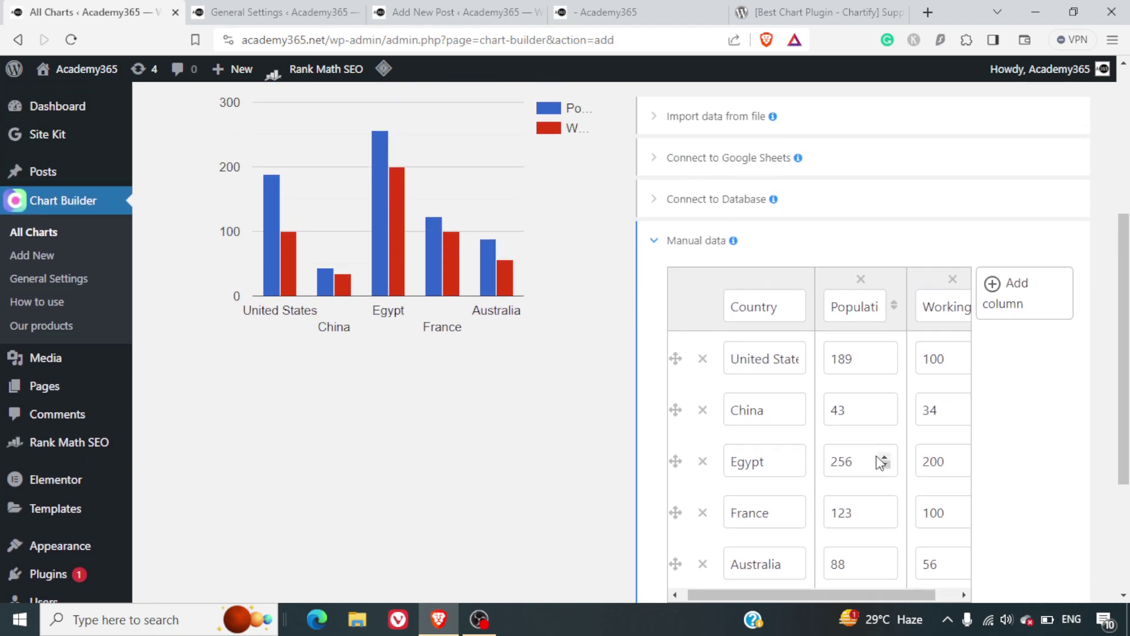
scroll(714, 442, up, 2)
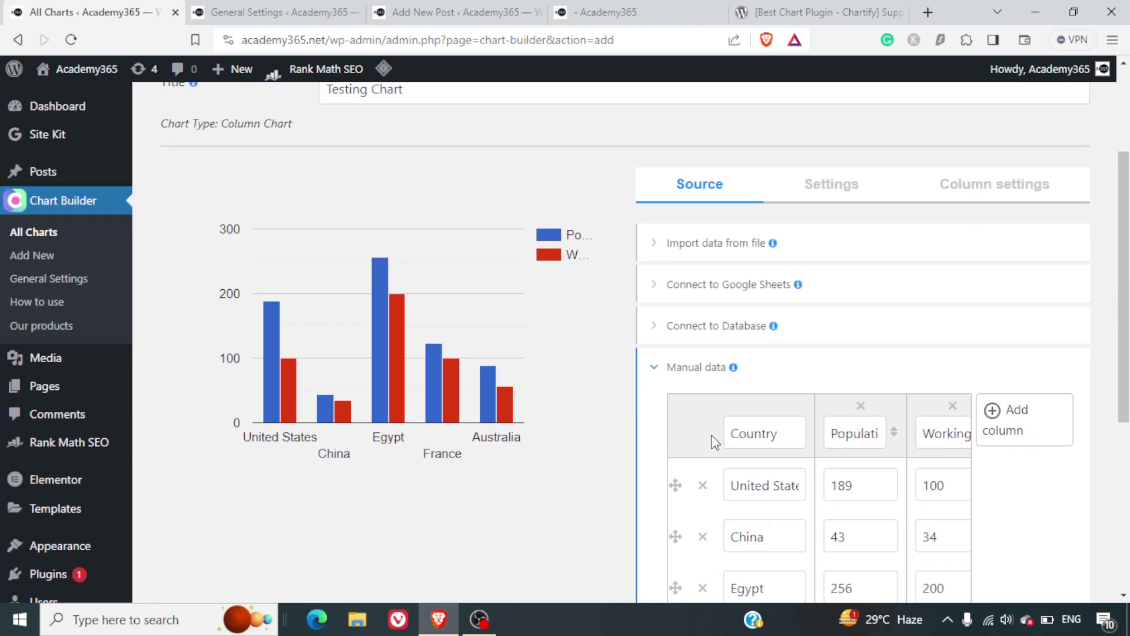
mouse_move(510, 404)
mouse_move(399, 417)
scroll(588, 300, up, 1)
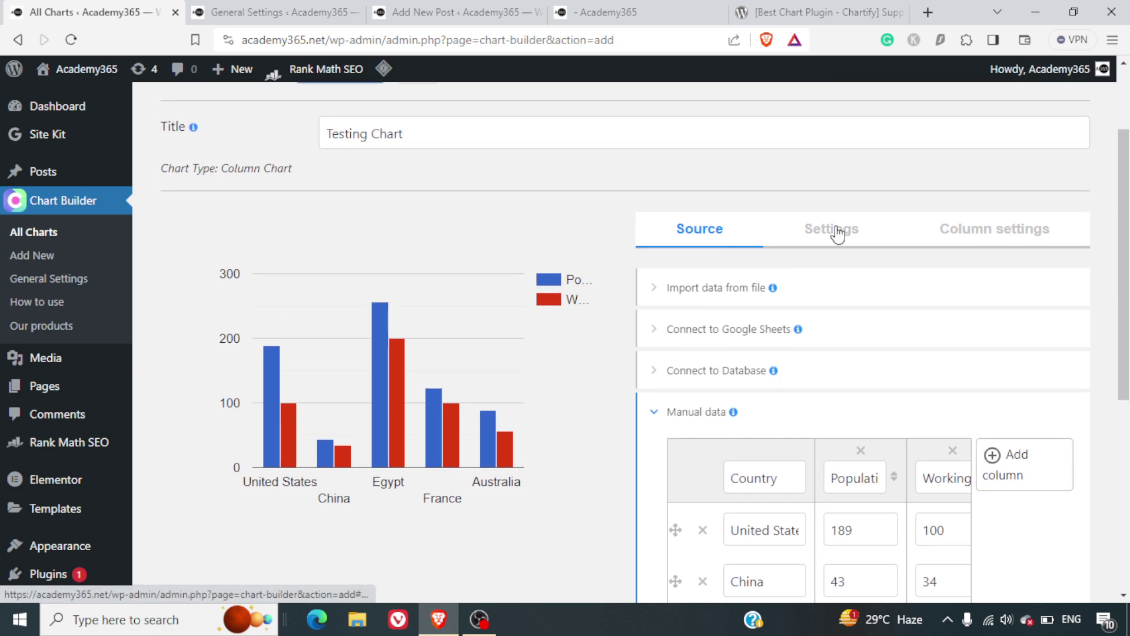
Review the General settings, leaving chart status, author and title display unchanged.
click(838, 234)
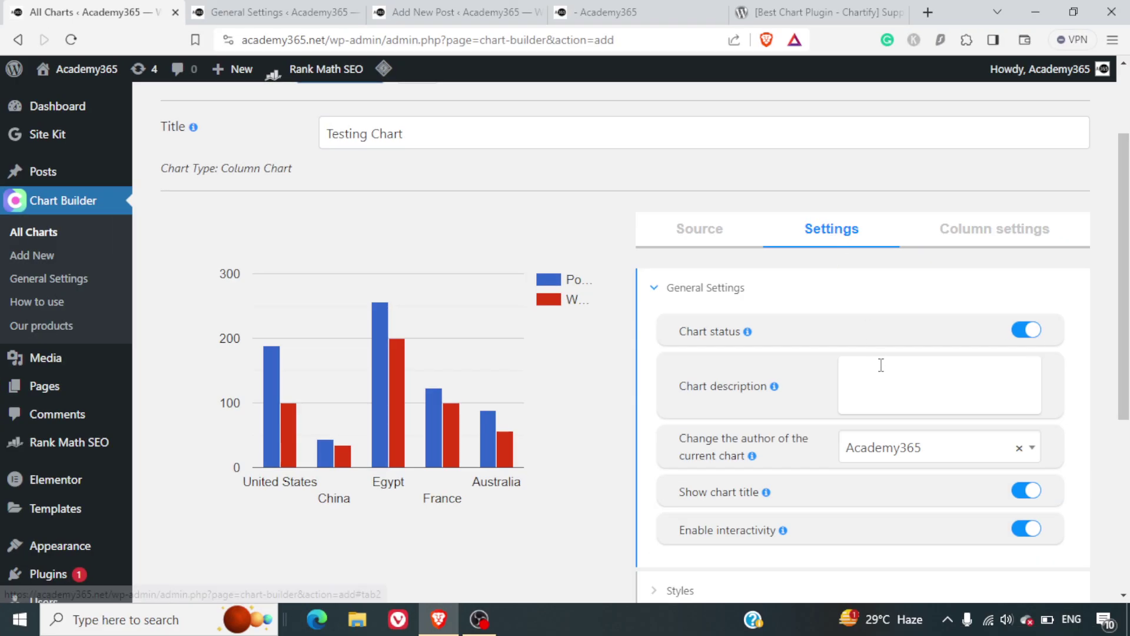
click(1038, 340)
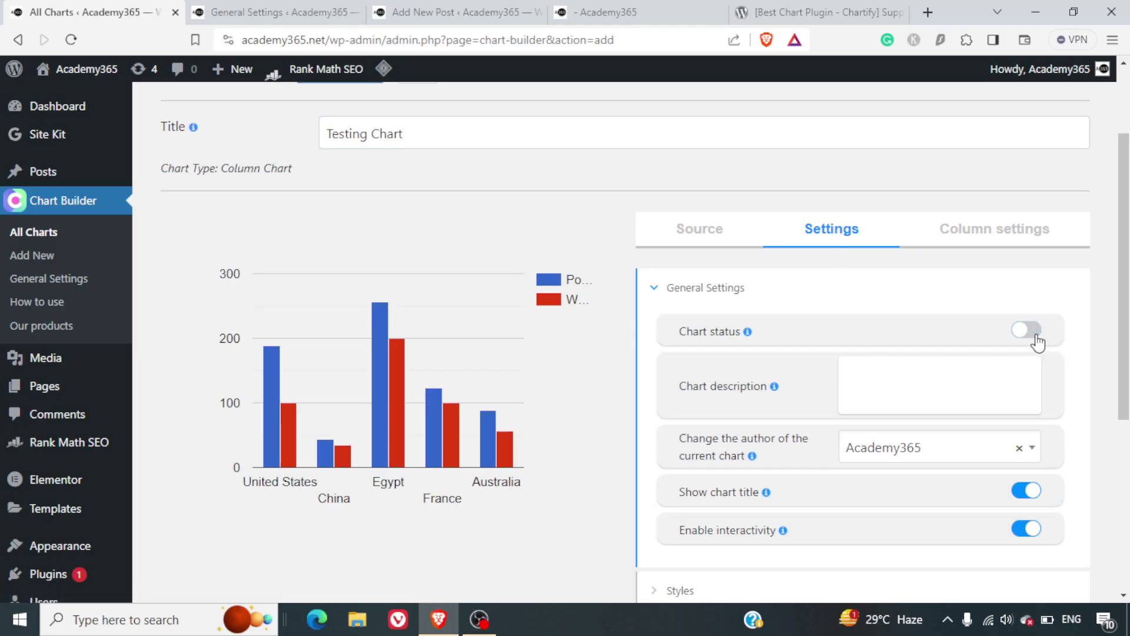
click(1038, 340)
click(908, 459)
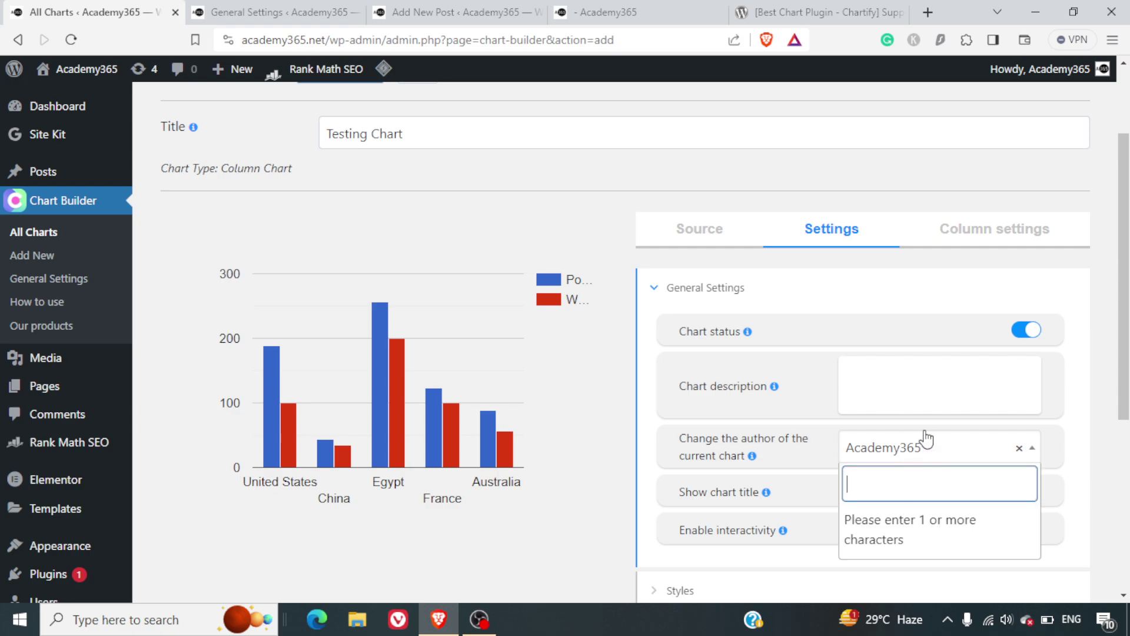
click(798, 439)
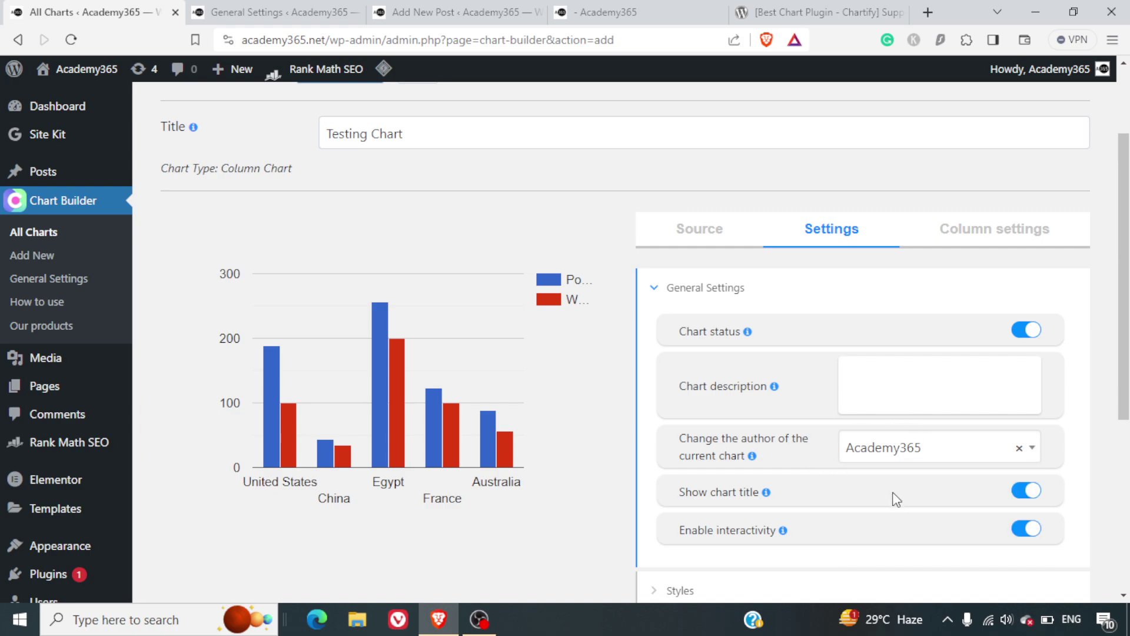
click(1032, 493)
click(1032, 492)
scroll(1028, 537, down, 3)
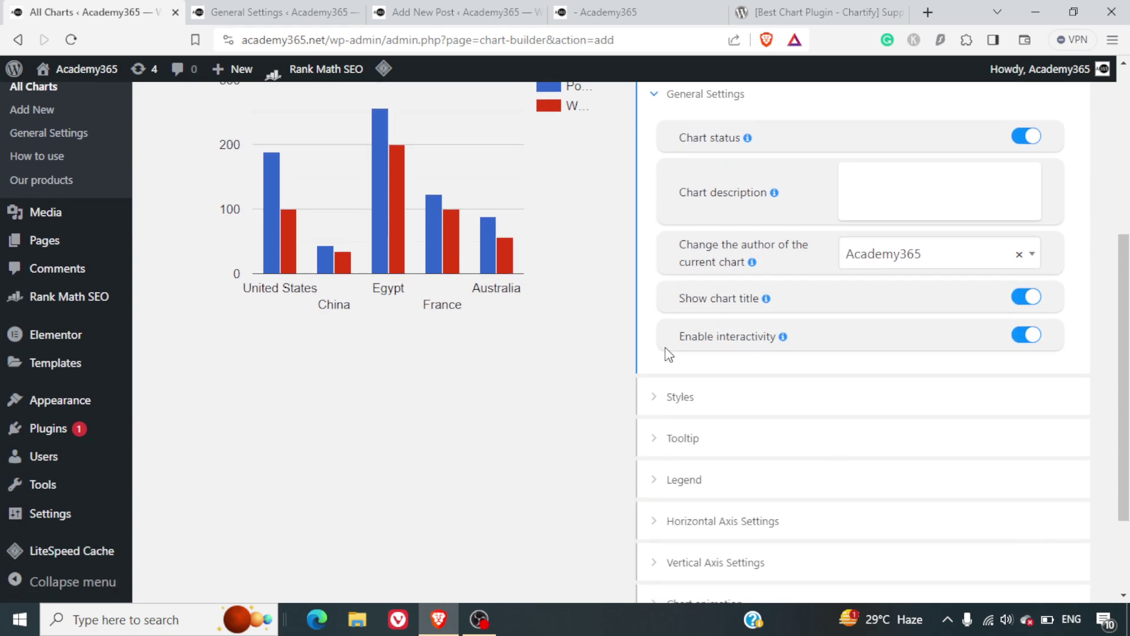
Expand the Styles, Tooltip, Legend, axis and animation sections and switch chart animation on.
click(667, 396)
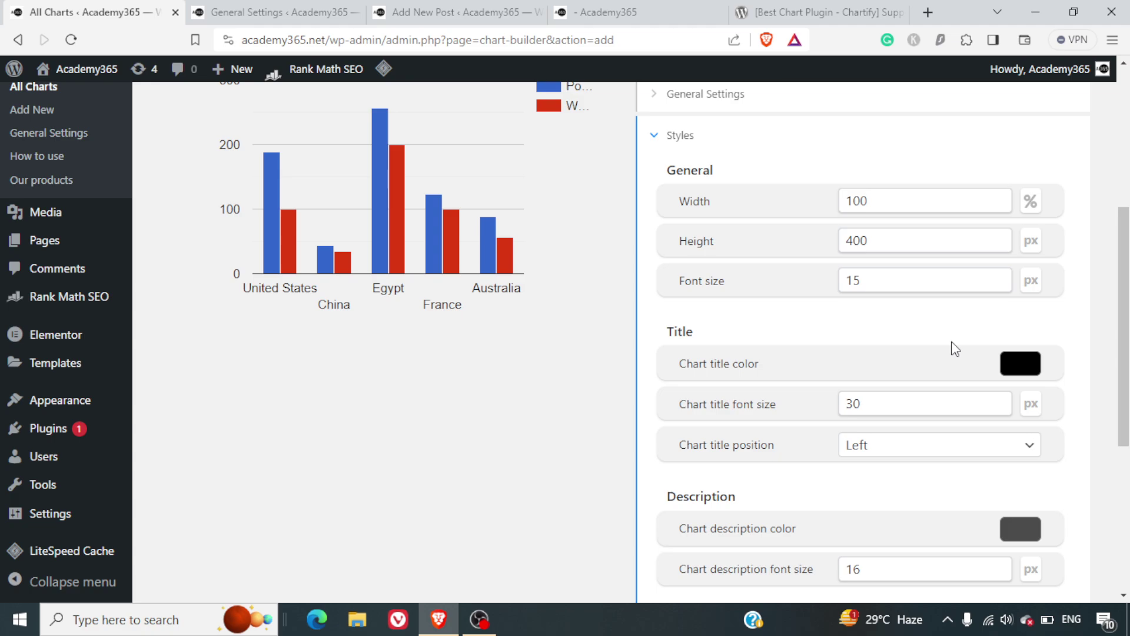
scroll(942, 383, down, 1)
scroll(942, 384, down, 5)
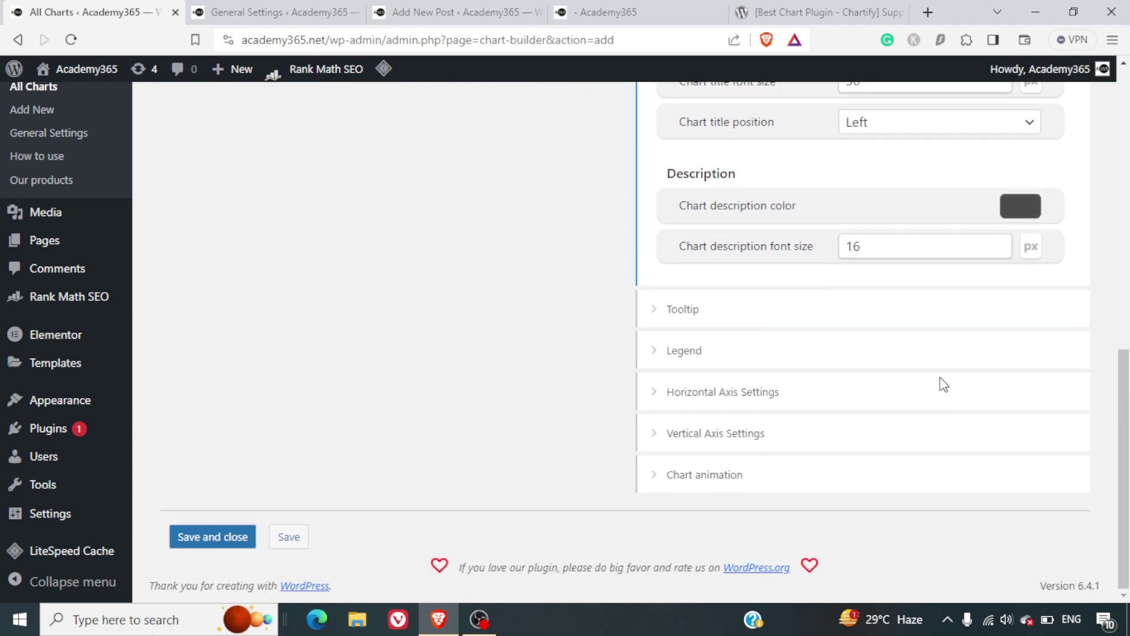
click(664, 308)
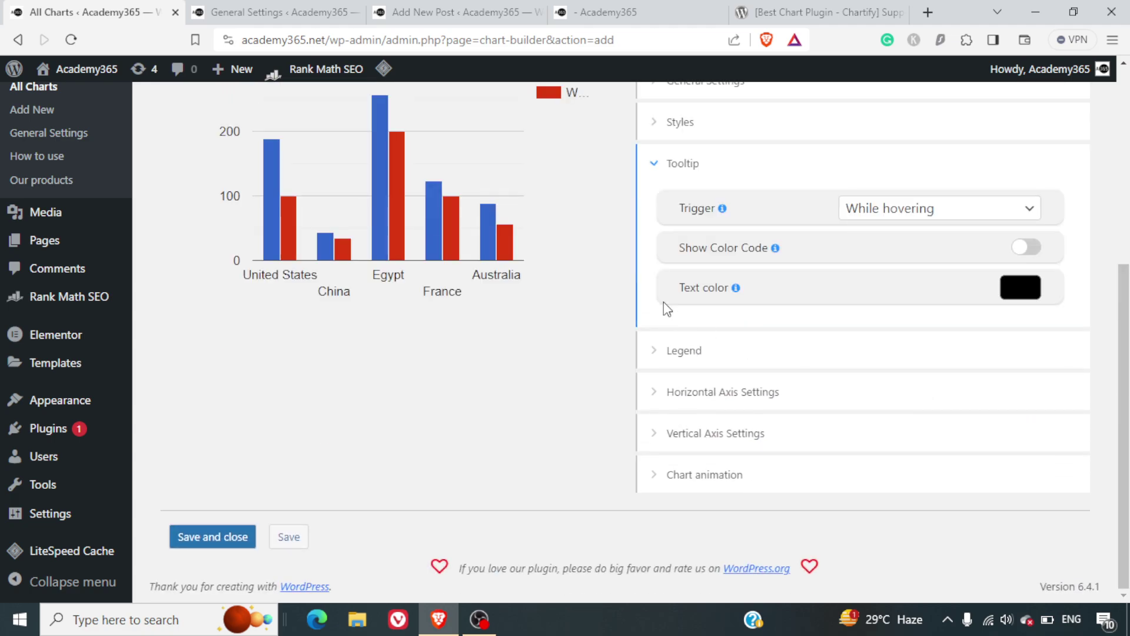
click(704, 355)
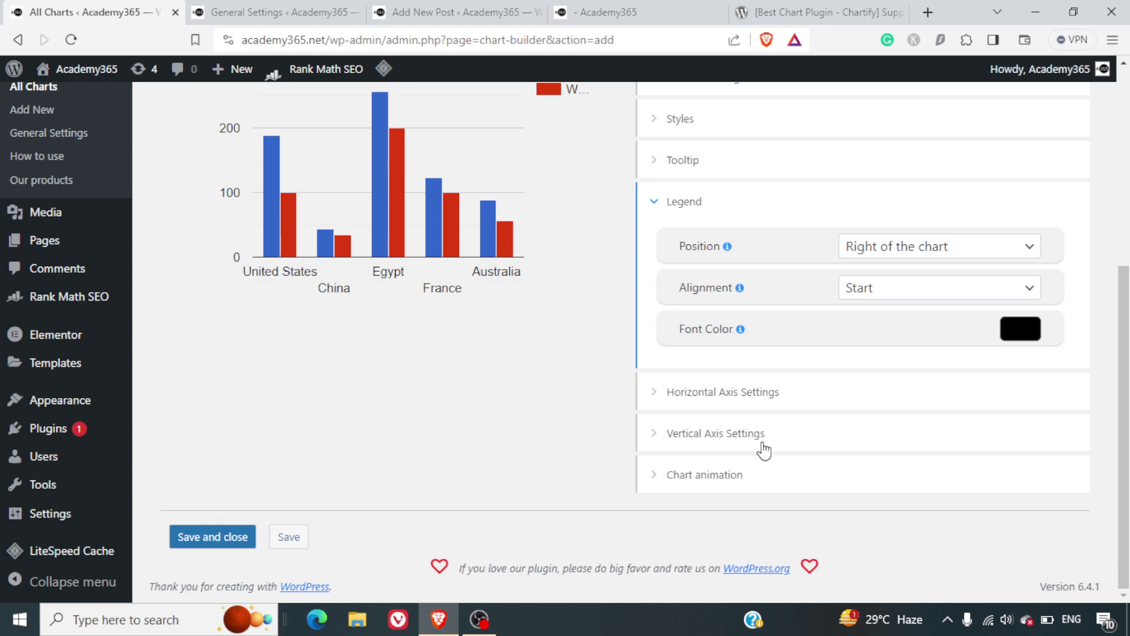
click(712, 406)
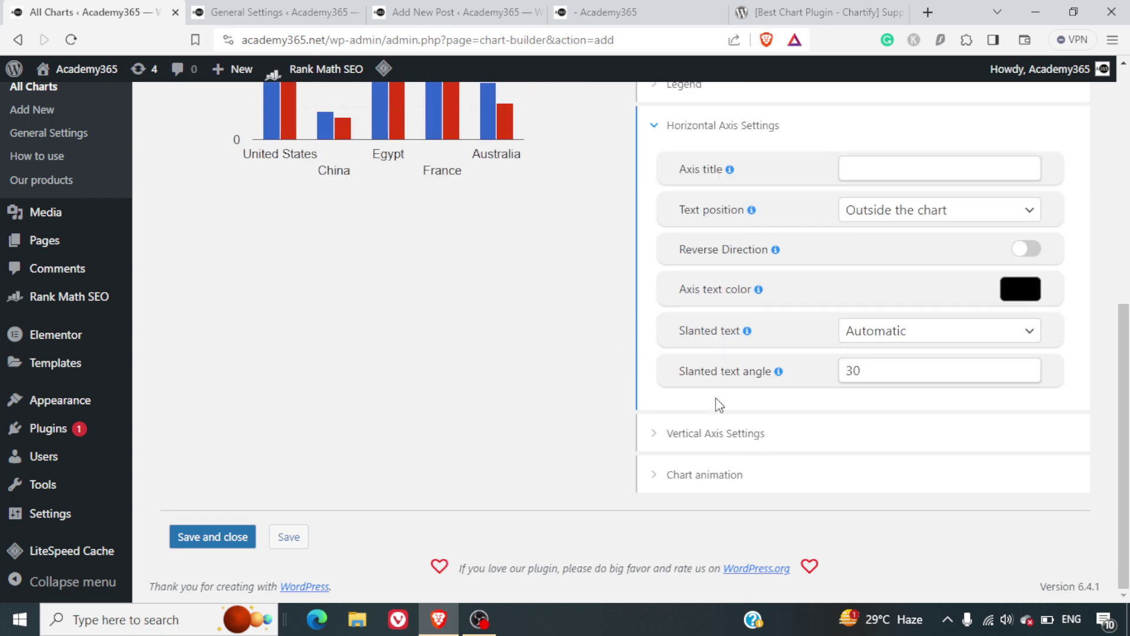
click(739, 434)
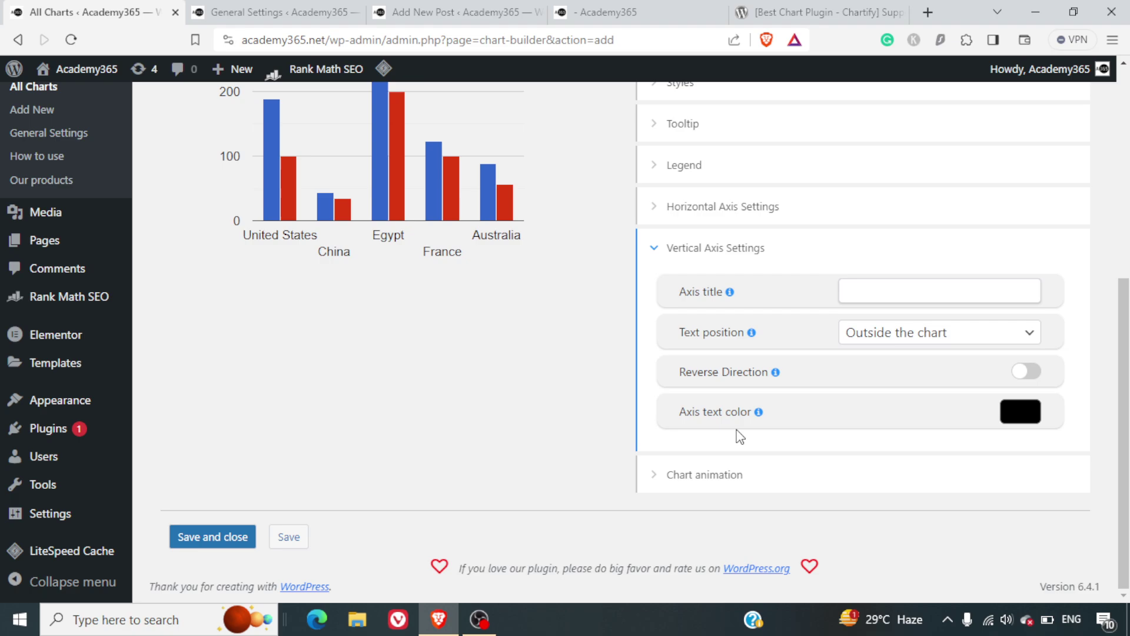
click(716, 474)
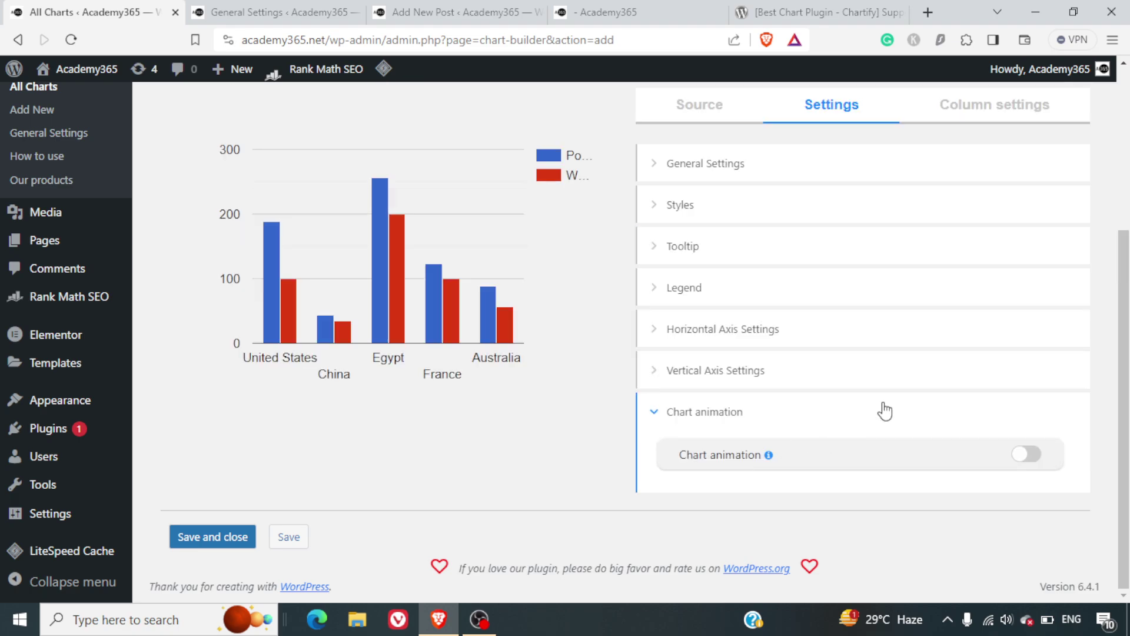
scroll(885, 410, up, 2)
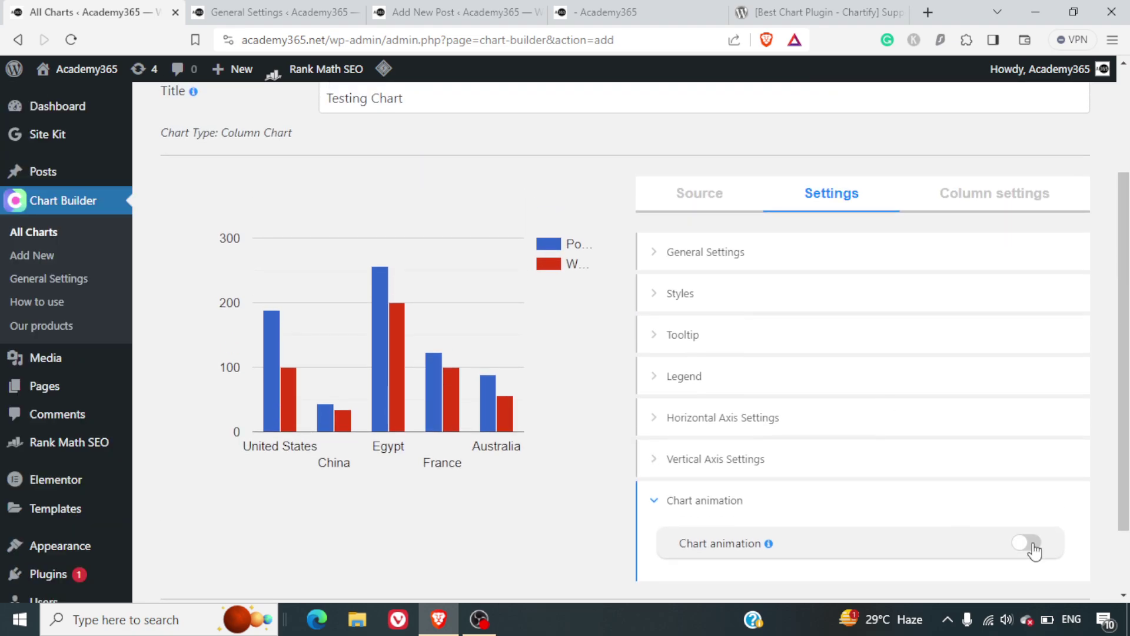
click(1028, 543)
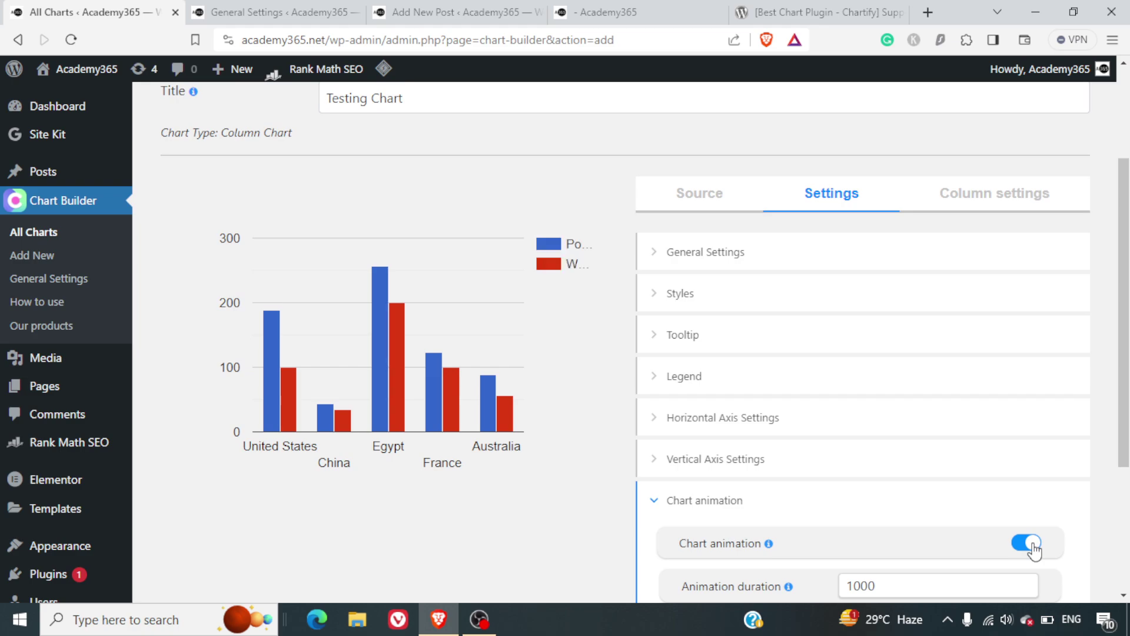
scroll(1034, 547, down, 4)
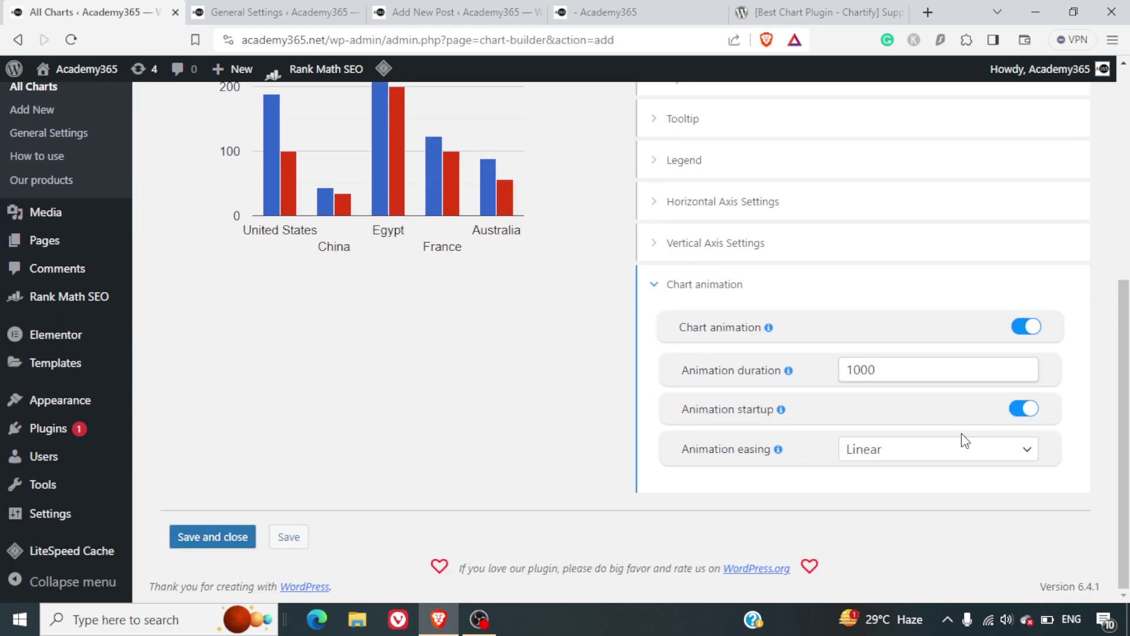
click(942, 454)
scroll(942, 454, up, 6)
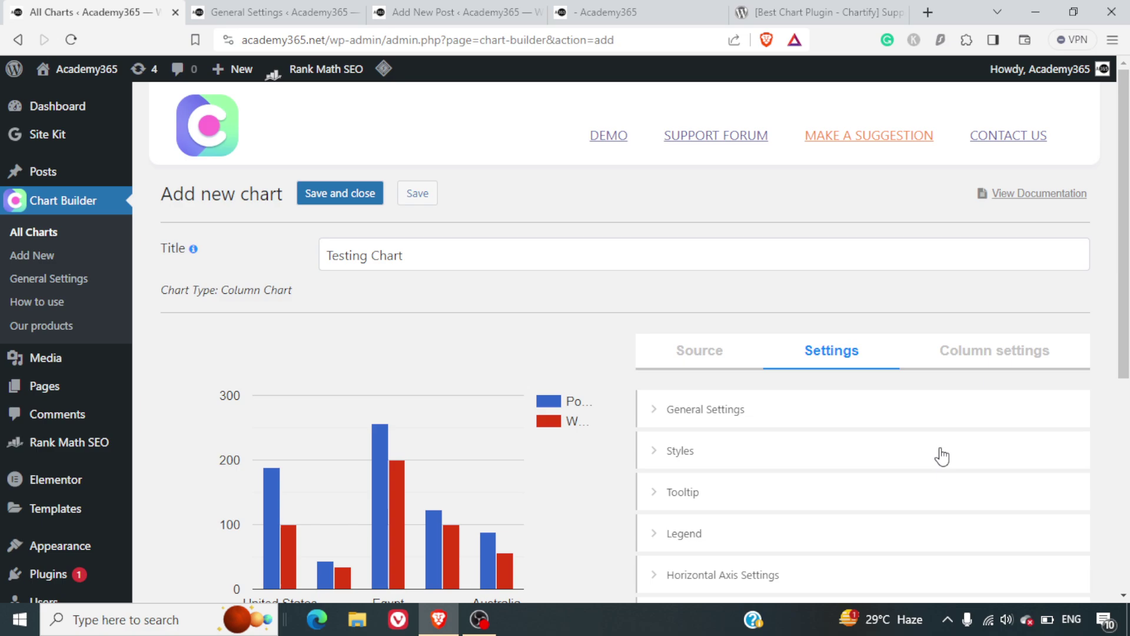
In Column settings, keep columns side by side and set Focus target to Group data.
click(965, 349)
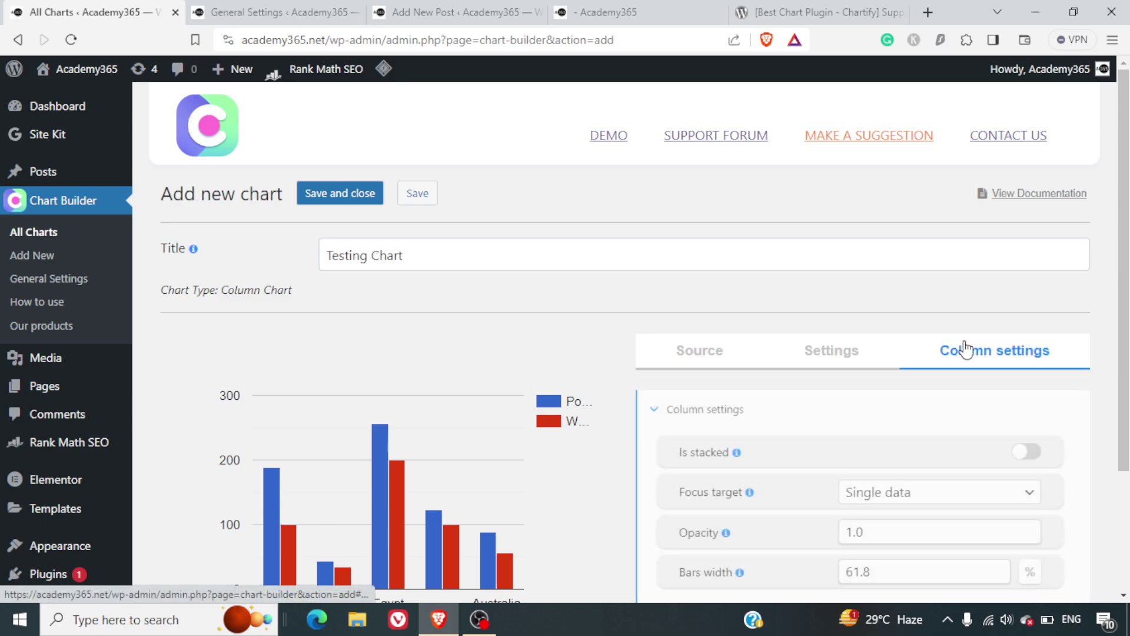
scroll(775, 527, down, 3)
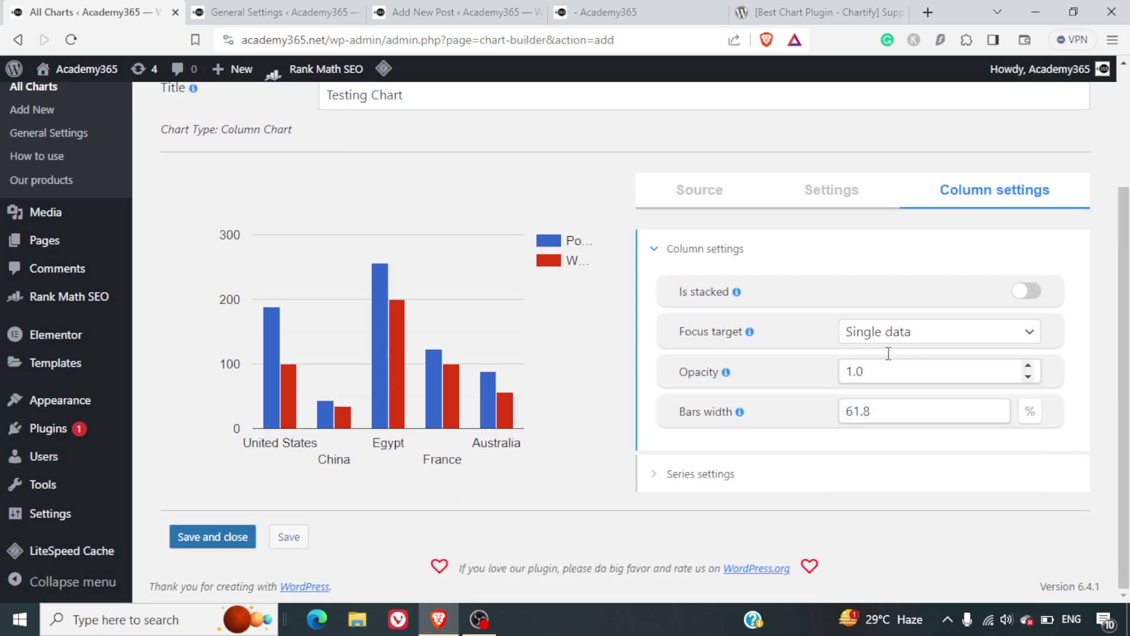
click(1034, 292)
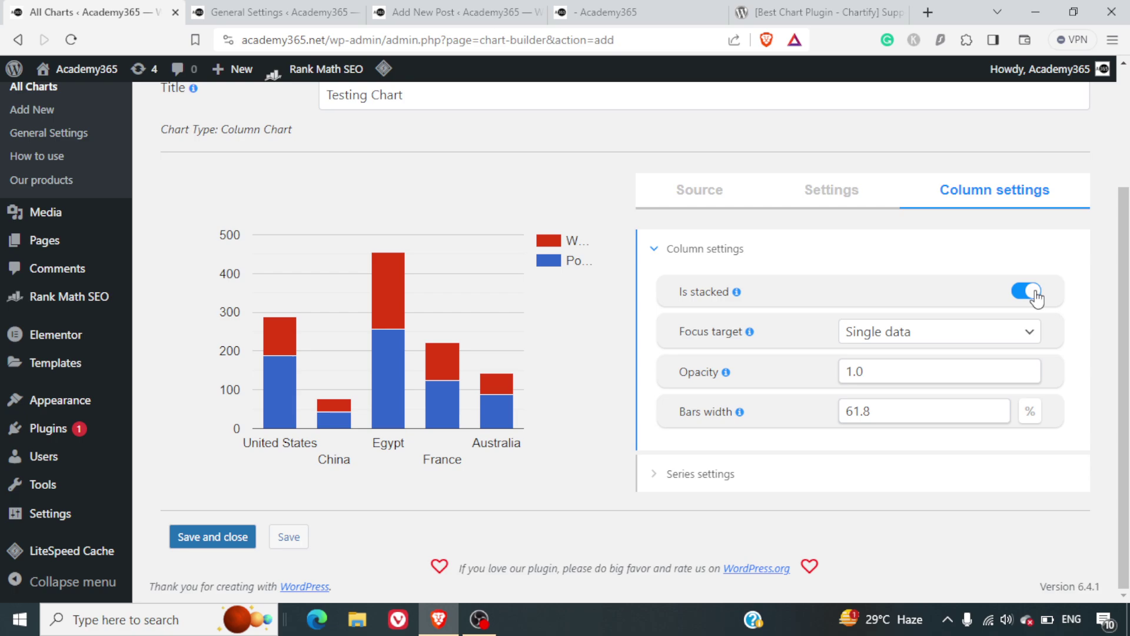
click(1035, 294)
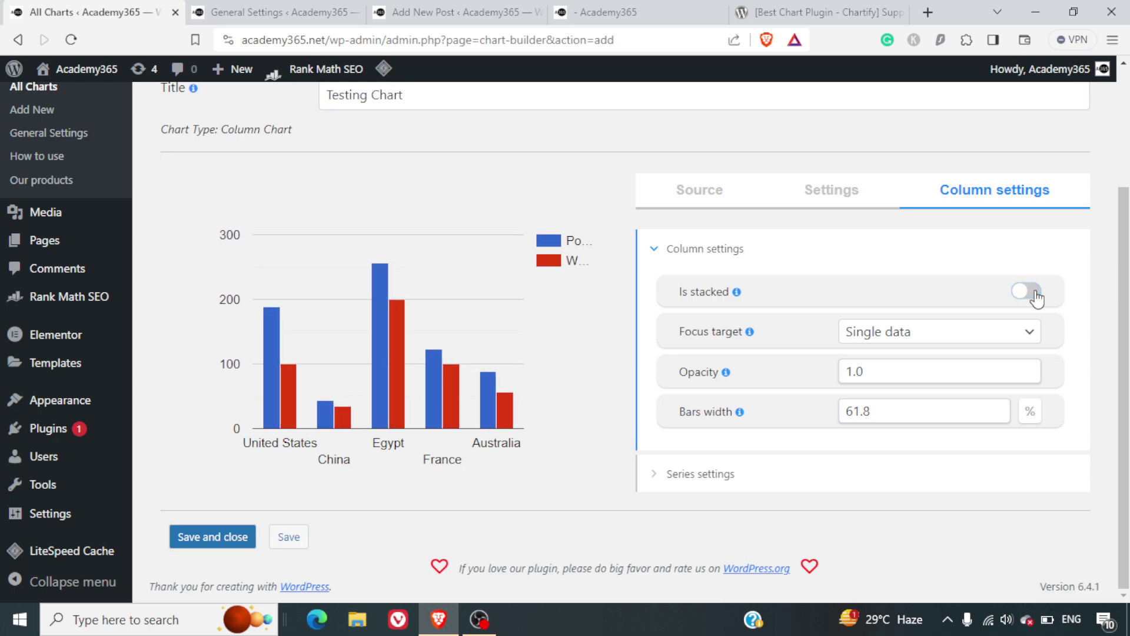
click(895, 333)
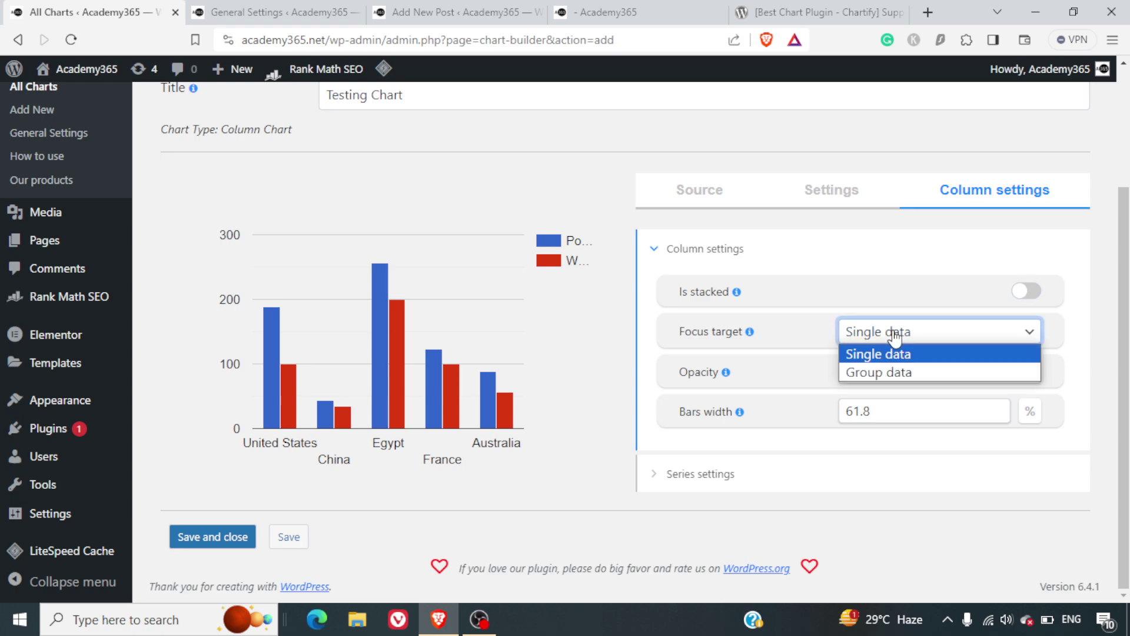
click(884, 372)
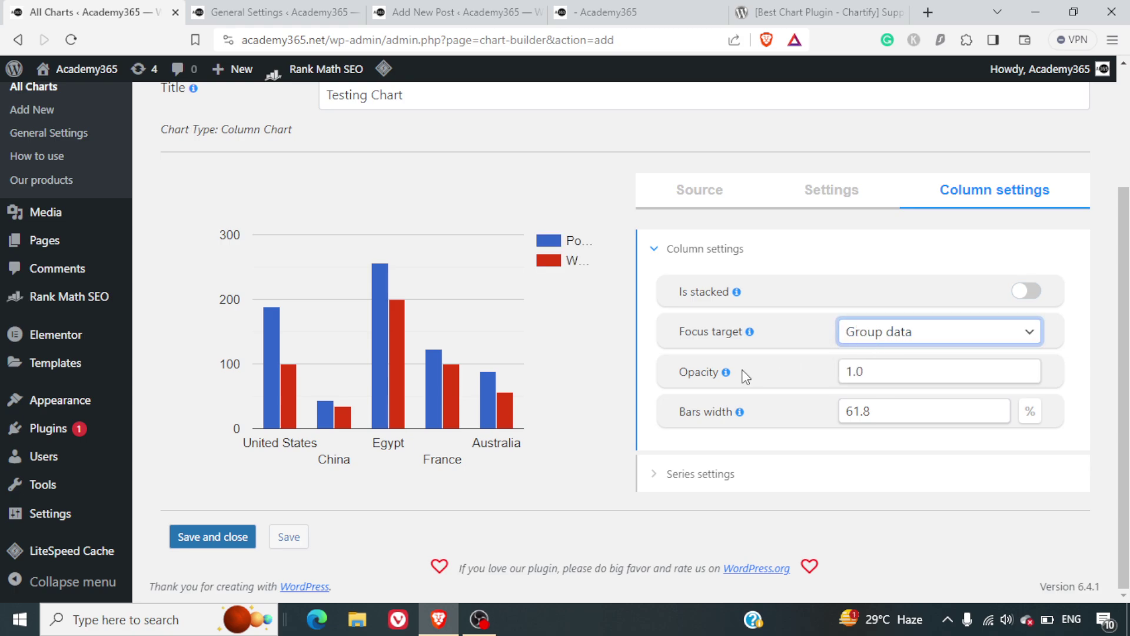
mouse_move(724, 377)
Reduce the bars width from 61.8 to 30%.
click(997, 418)
click(997, 418)
click(997, 418)
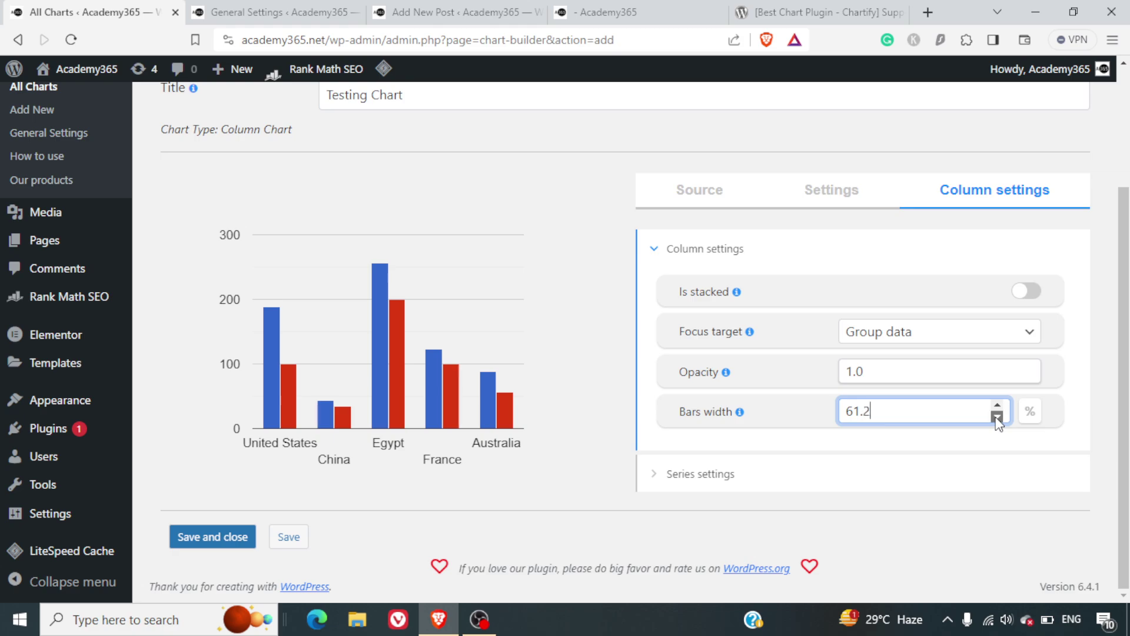
click(997, 418)
click(997, 418)
click(997, 418)
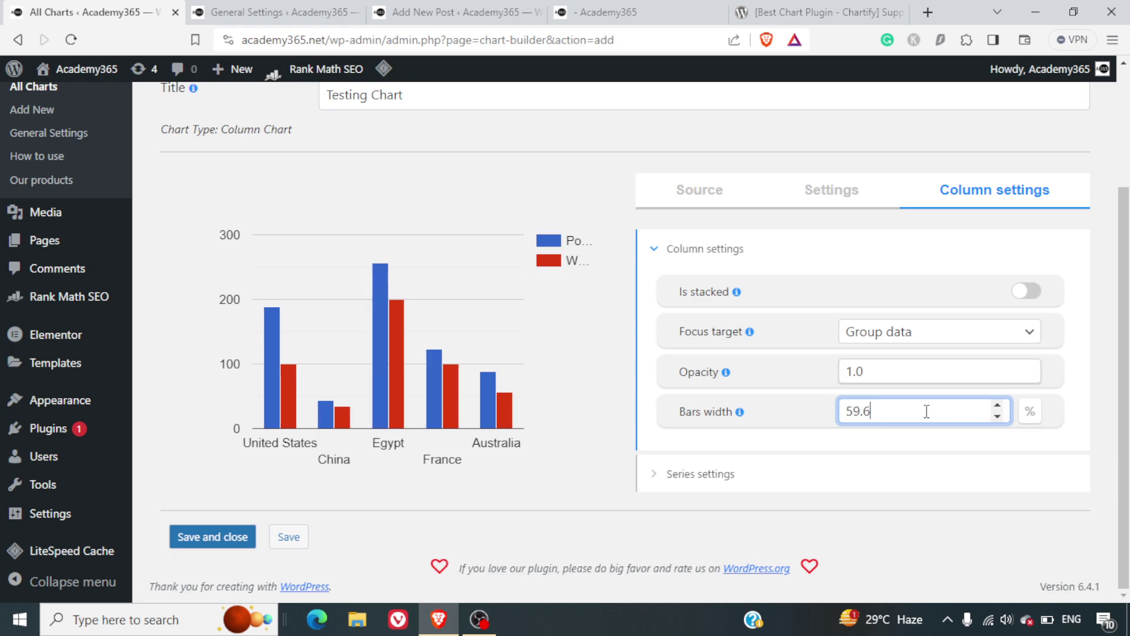
drag(927, 409, 798, 410)
text(30)
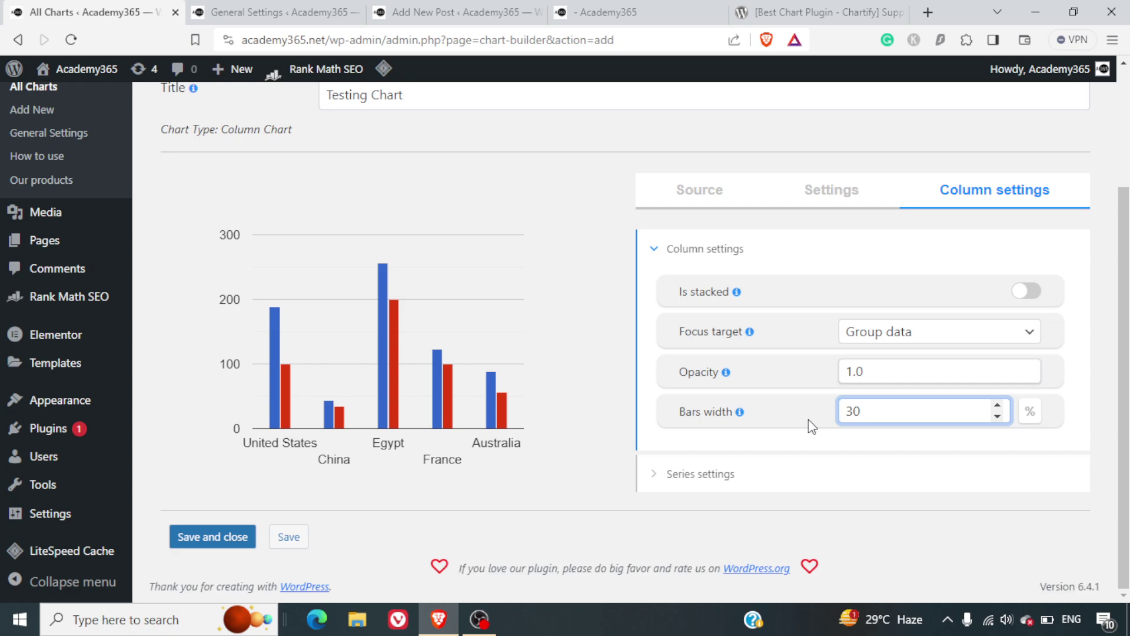
click(874, 481)
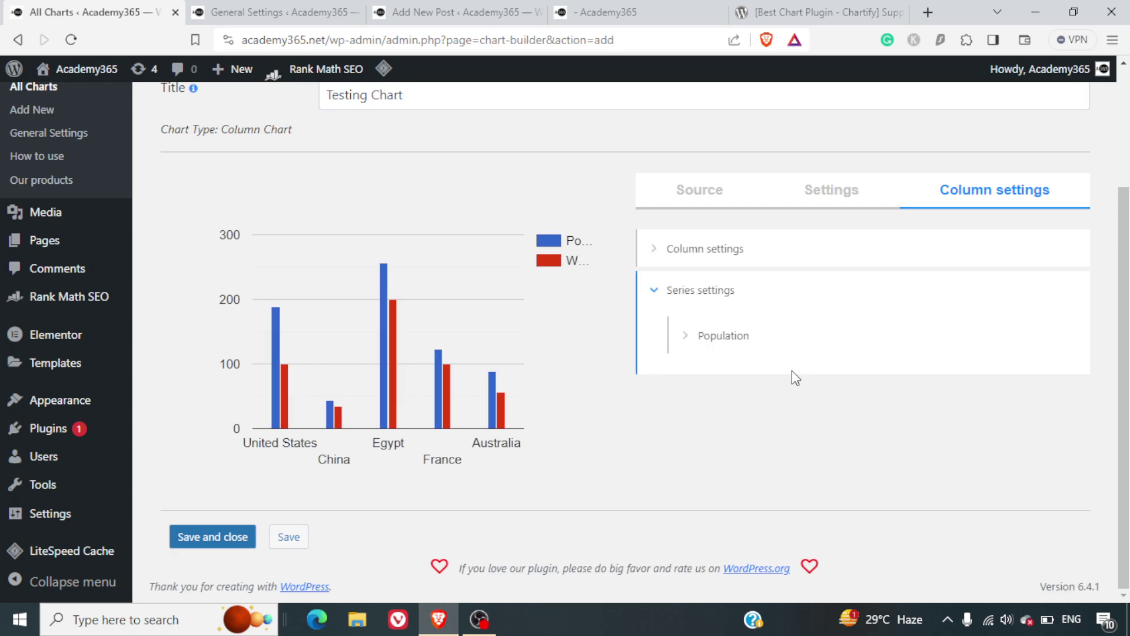
Change the Population series colour from blue to purple (78,40,215) in the colour picker.
click(690, 335)
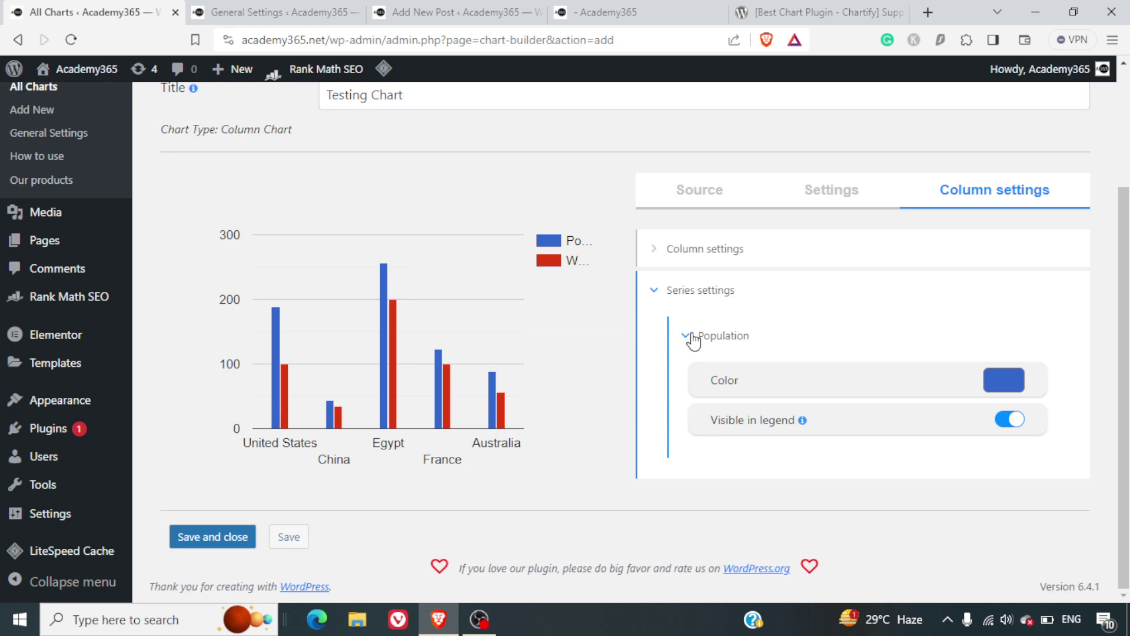
click(1005, 388)
mouse_move(912, 453)
mouse_down()
mouse_move(888, 451)
mouse_move(949, 430)
mouse_move(972, 439)
mouse_move(910, 461)
mouse_up()
drag(946, 526, 988, 528)
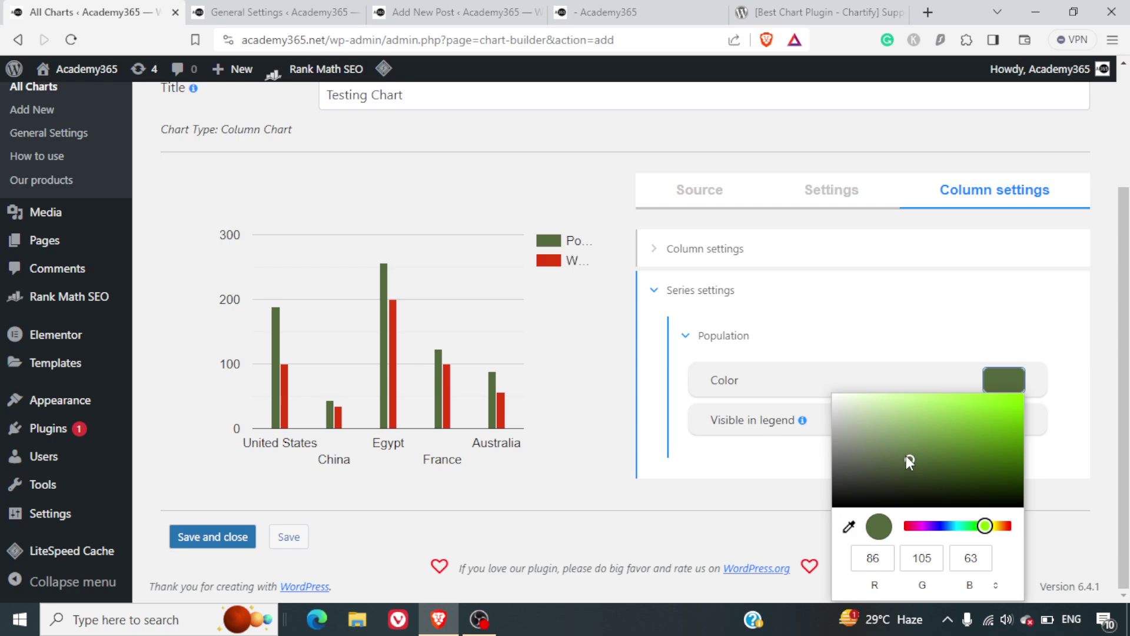
mouse_move(907, 458)
mouse_down()
mouse_move(1015, 462)
mouse_move(948, 476)
mouse_move(925, 498)
mouse_move(948, 487)
mouse_up()
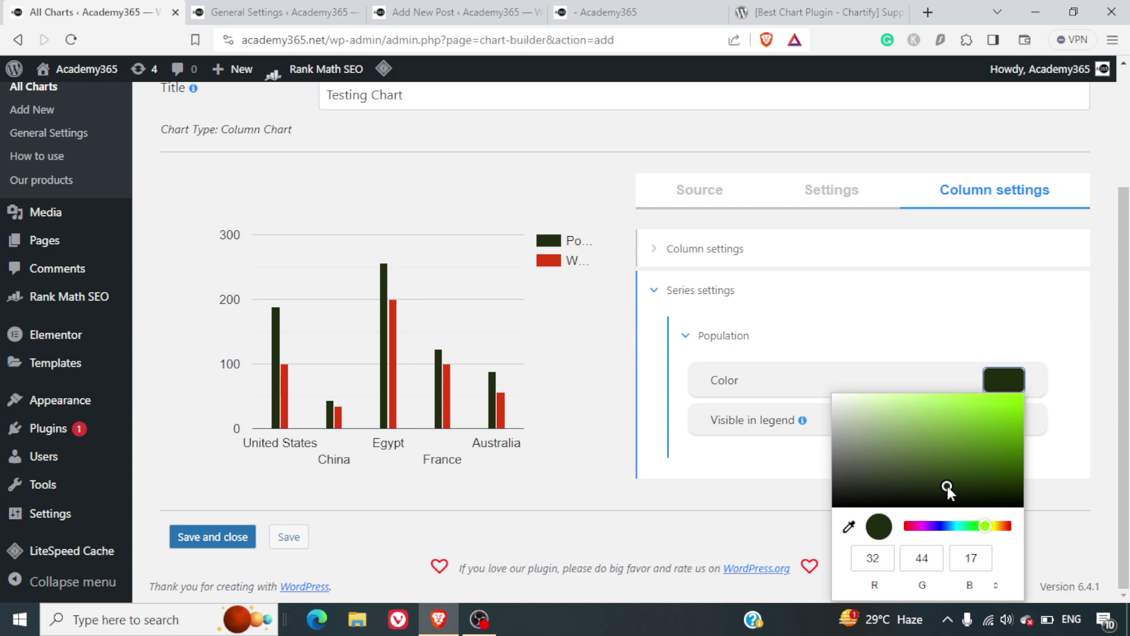
click(946, 526)
drag(946, 527, 935, 526)
click(987, 411)
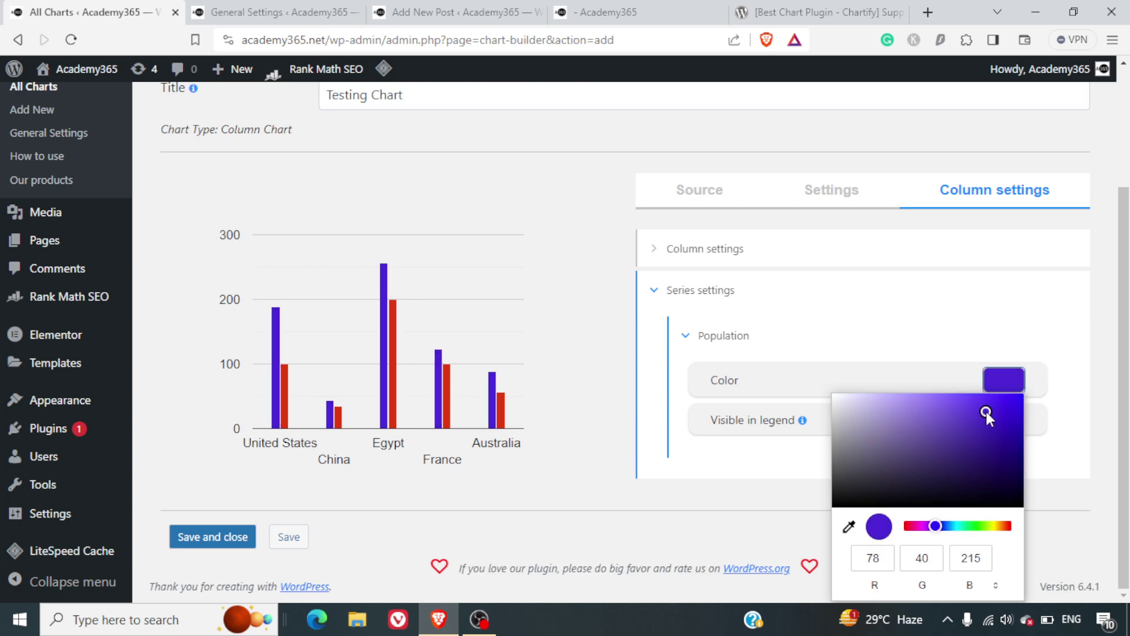
click(1102, 418)
scroll(966, 459, up, 3)
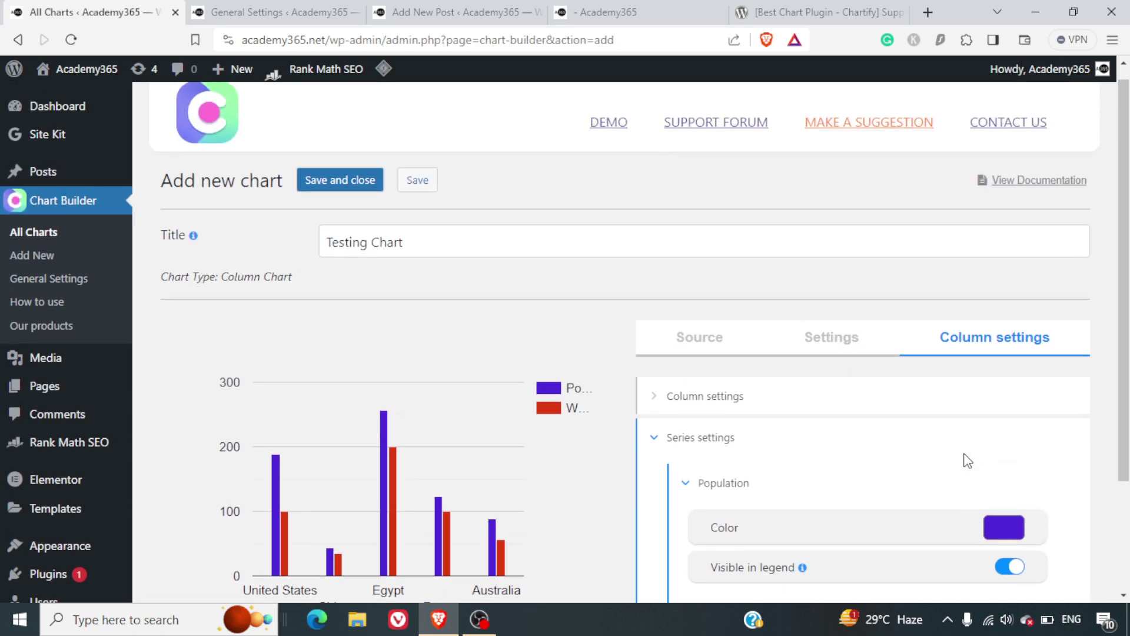
scroll(964, 460, down, 3)
Save Testing Chart and paste its [ays_chart id="2"] shortcode over the draft post's old shortcode.
click(214, 537)
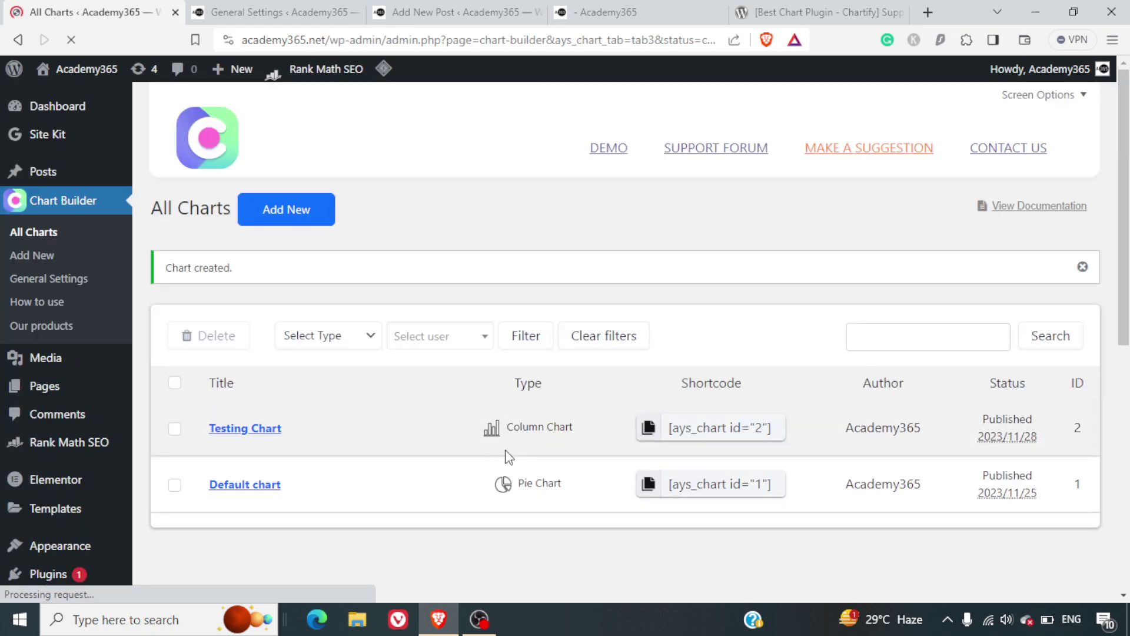
click(723, 434)
key(ctrl+c)
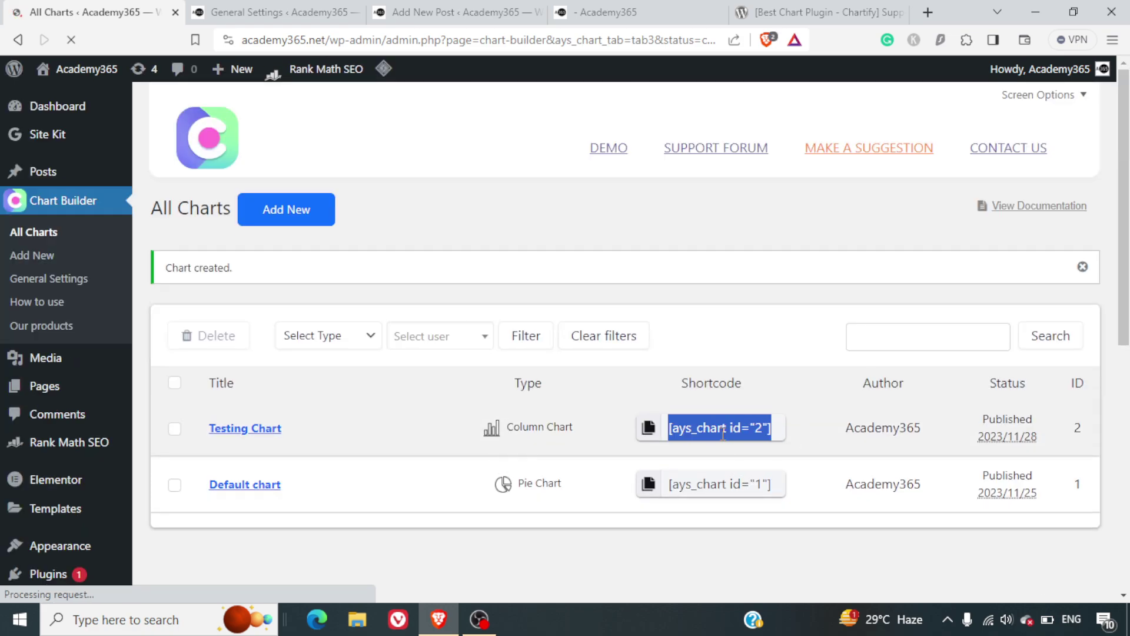
click(272, 12)
click(432, 12)
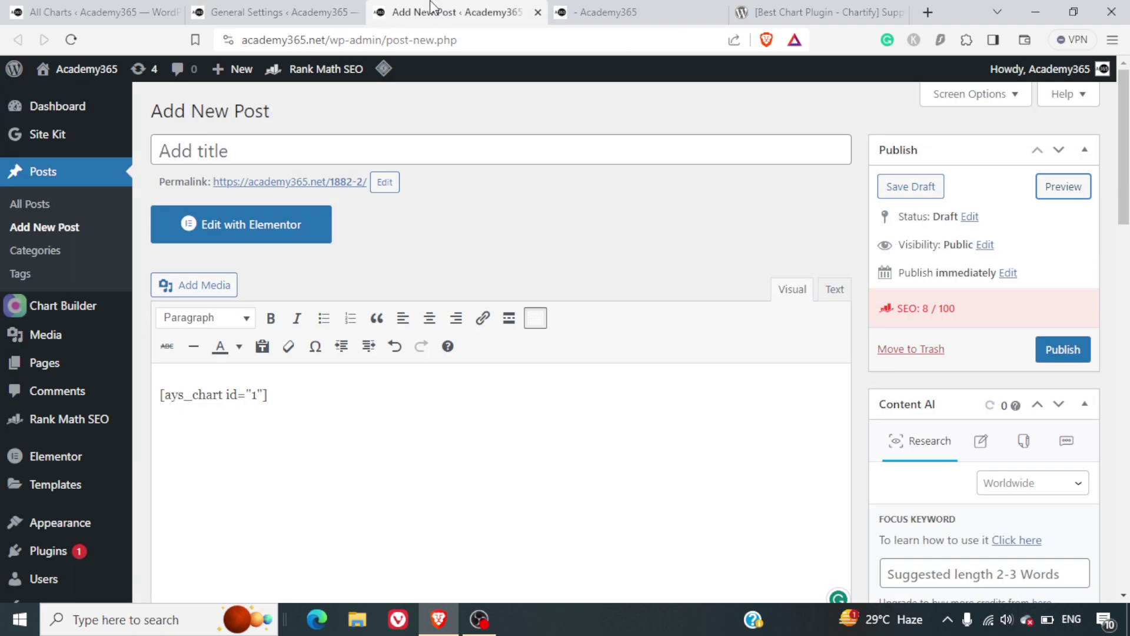
click(441, 410)
key(ctrl+a)
key(BackSpace)
key(ctrl+v)
Preview the post to see the purple and red Testing Chart columns rendered.
click(627, 12)
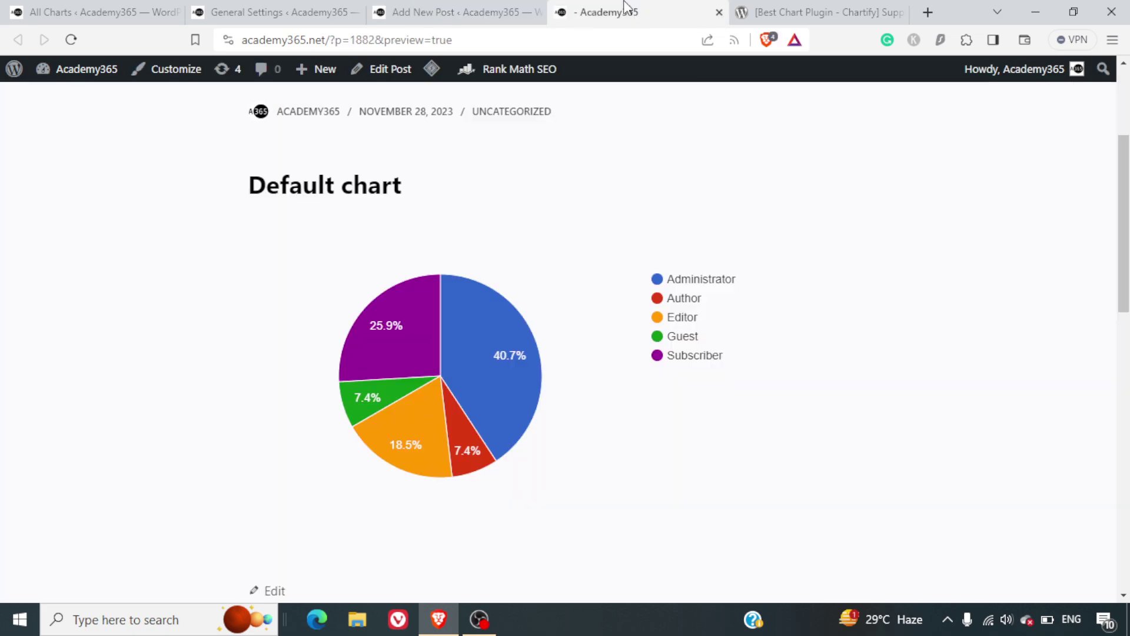
click(453, 12)
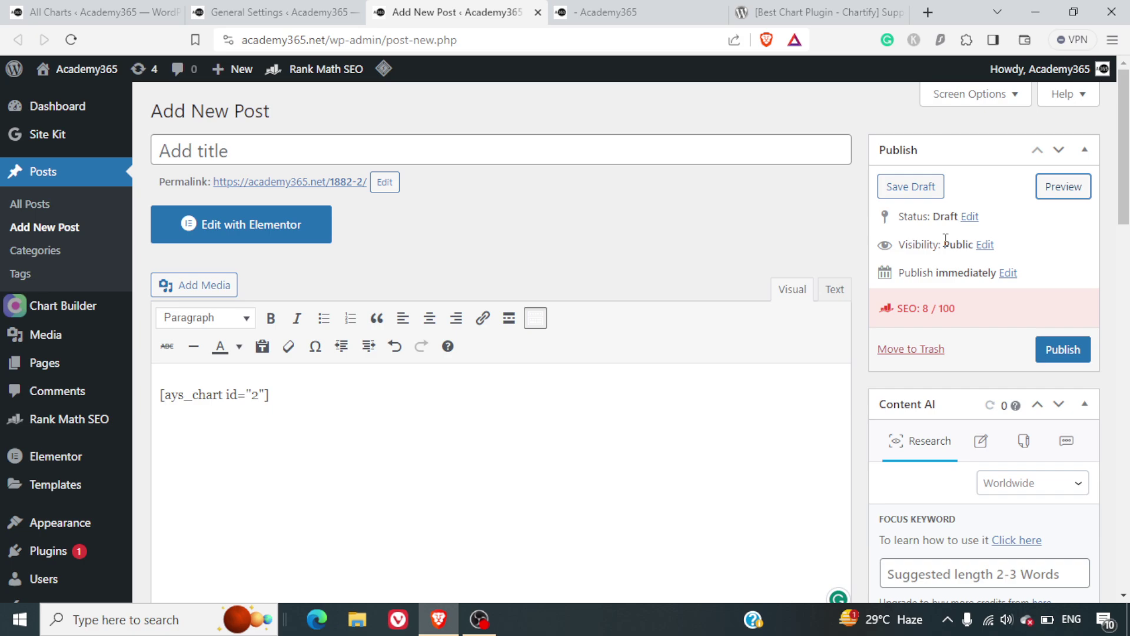
click(1074, 192)
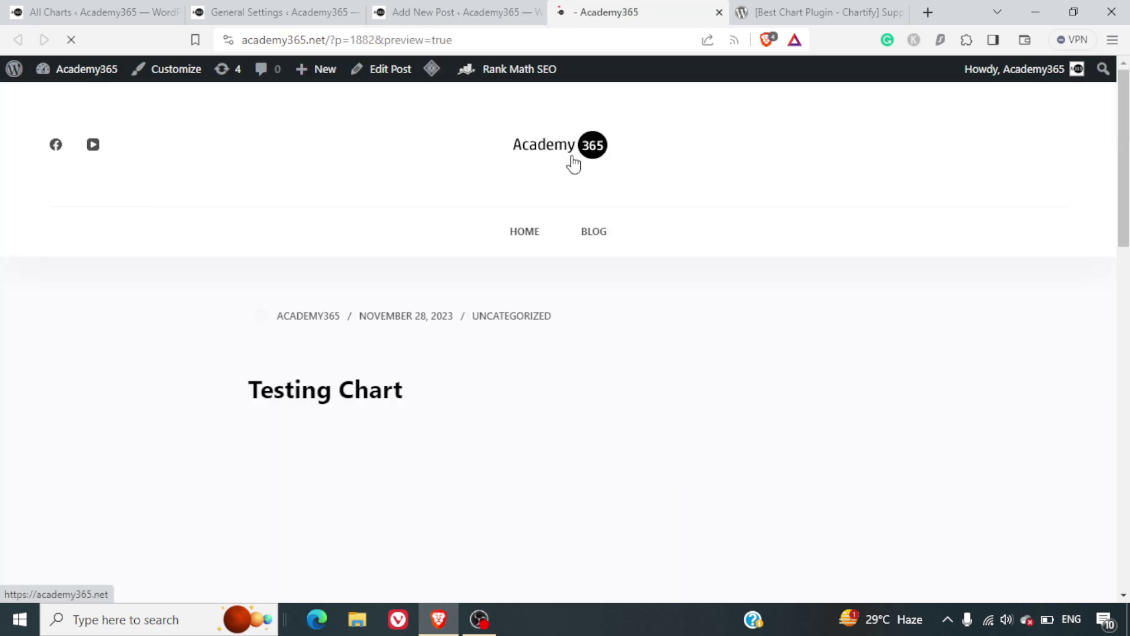
scroll(715, 474, down, 2)
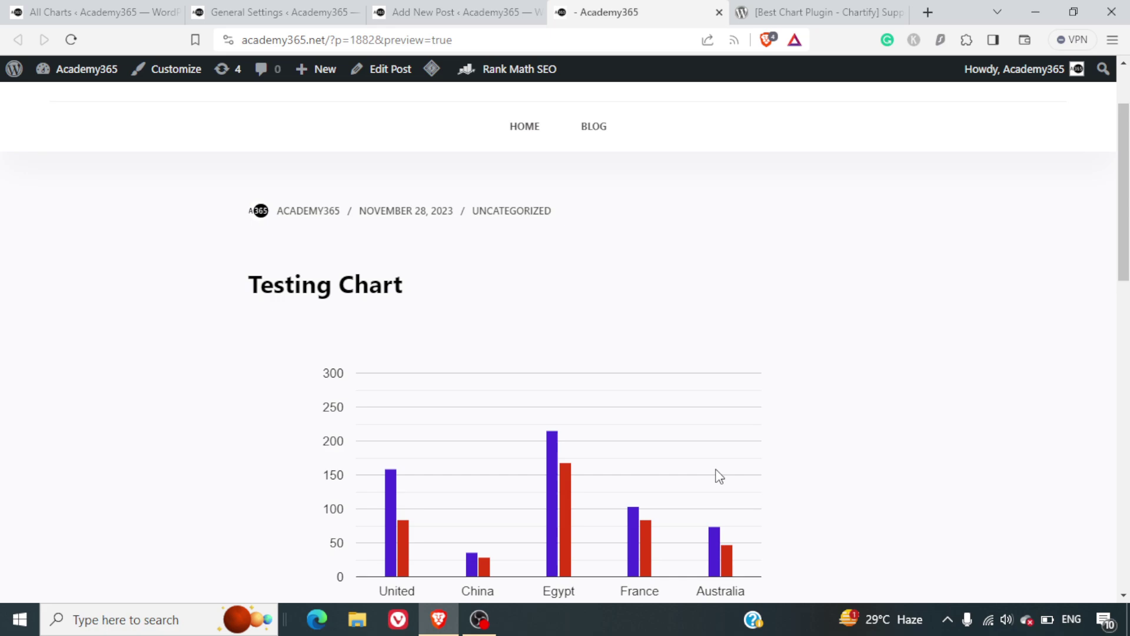
scroll(720, 475, down, 3)
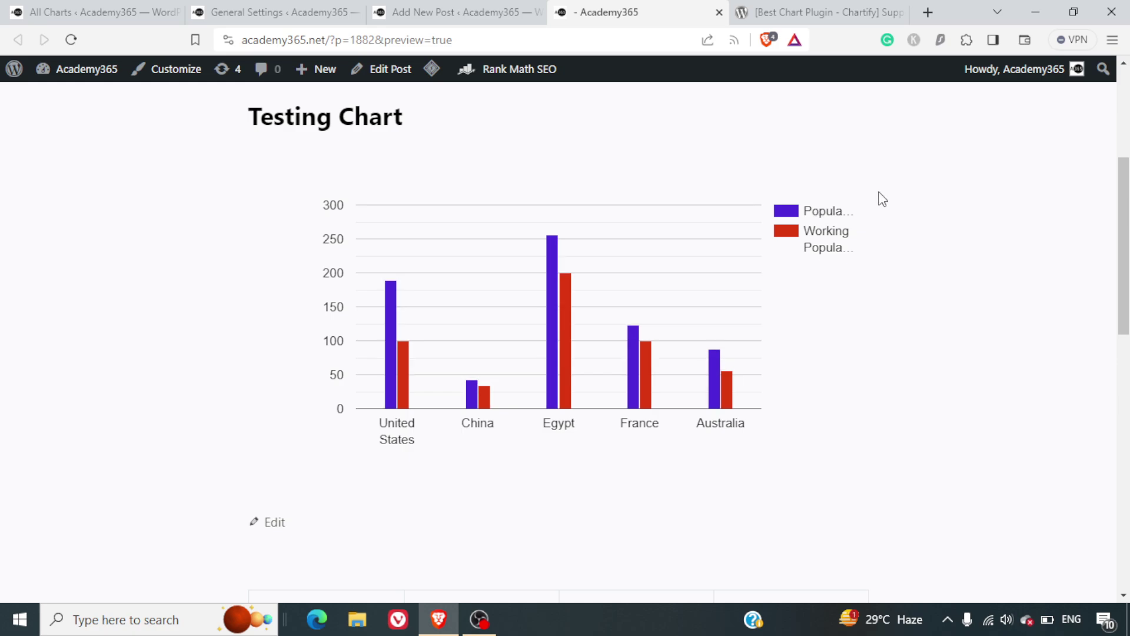
mouse_move(666, 386)
Look over the chart preview and the plugin's General Settings page, then close Settings.
click(457, 8)
click(646, 8)
click(312, 7)
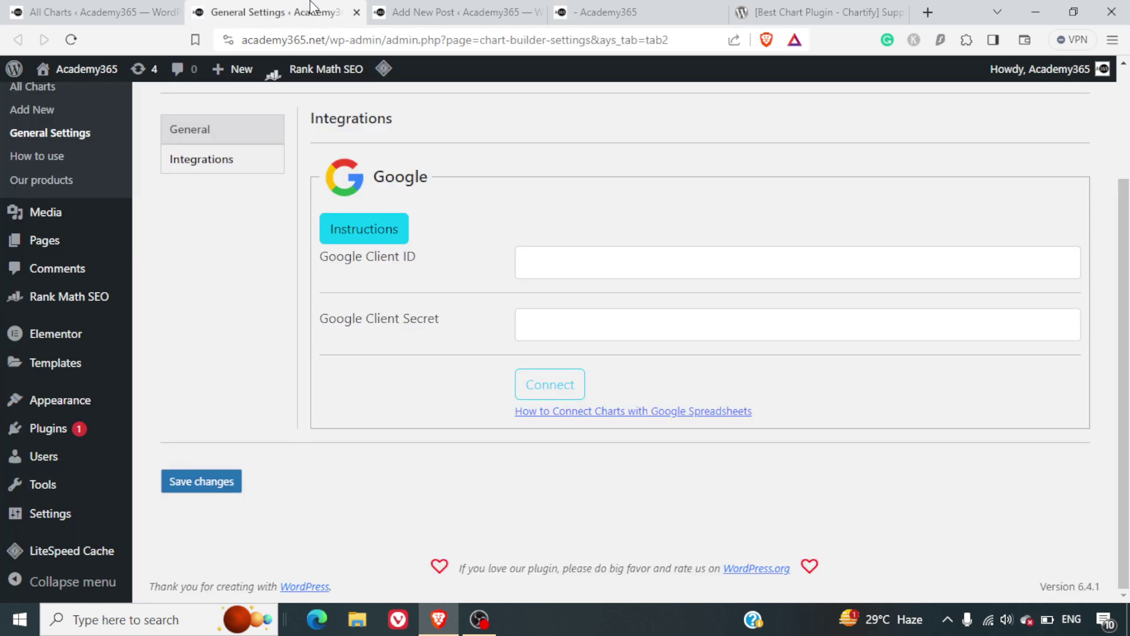
scroll(355, 248, up, 3)
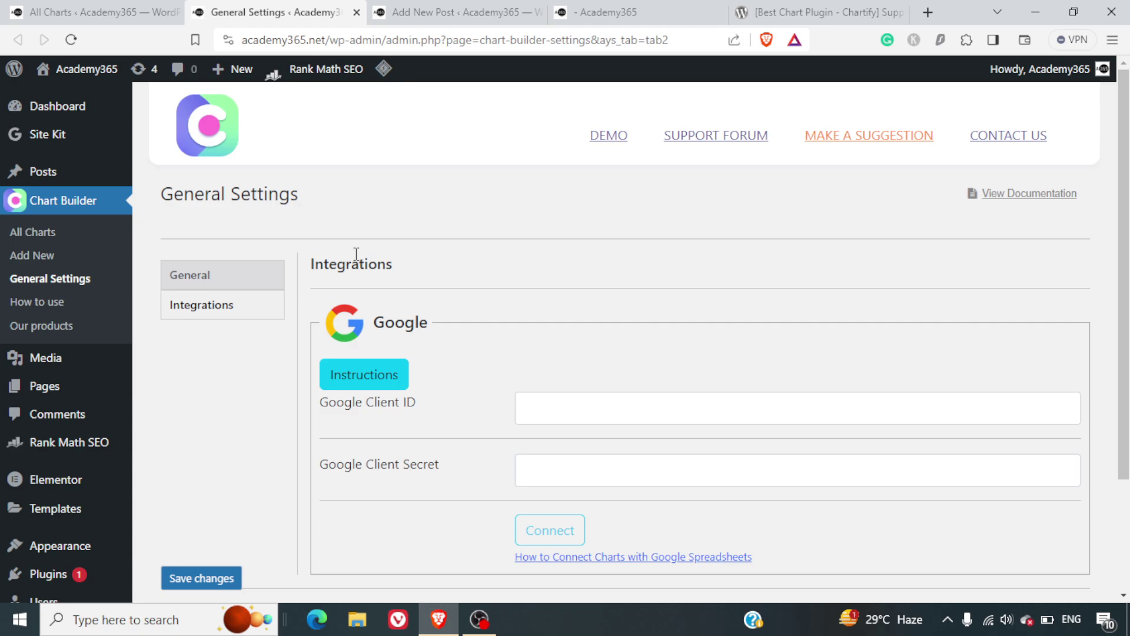
click(356, 12)
Start a new chart from All Charts with Word Tree as the chart type.
click(137, 7)
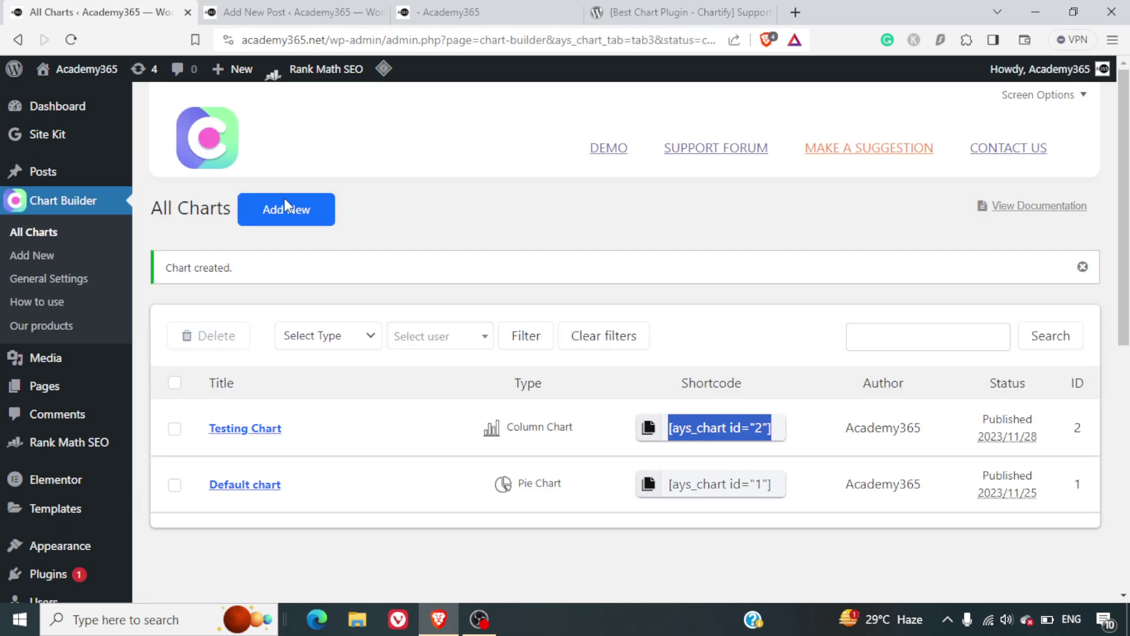
click(277, 212)
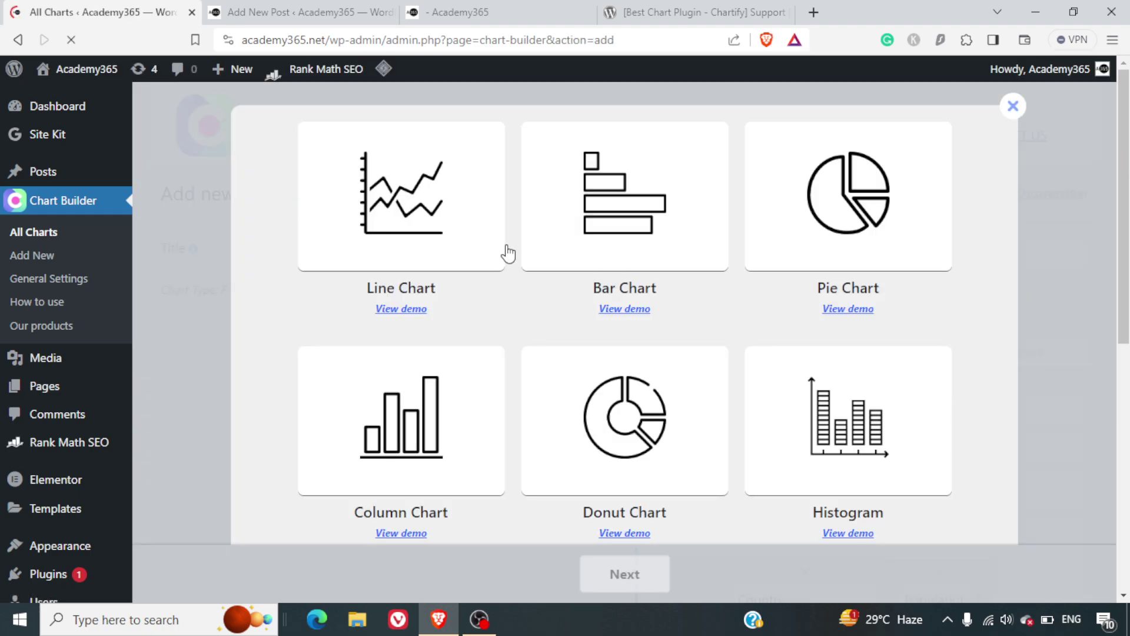
scroll(630, 306, down, 3)
scroll(627, 306, down, 10)
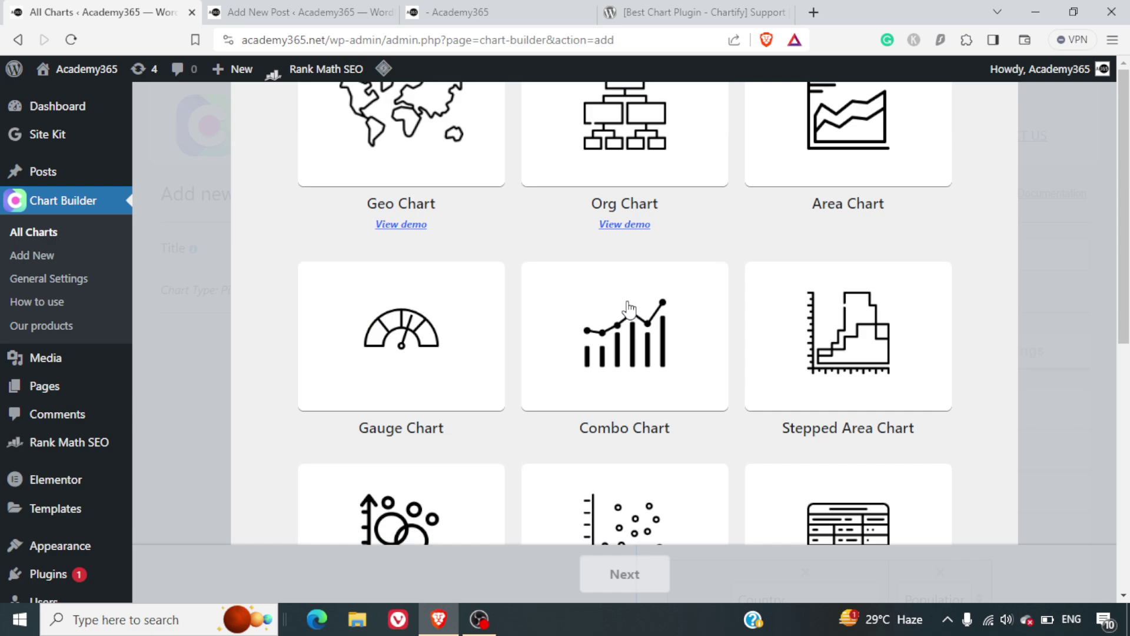
scroll(629, 303, down, 5)
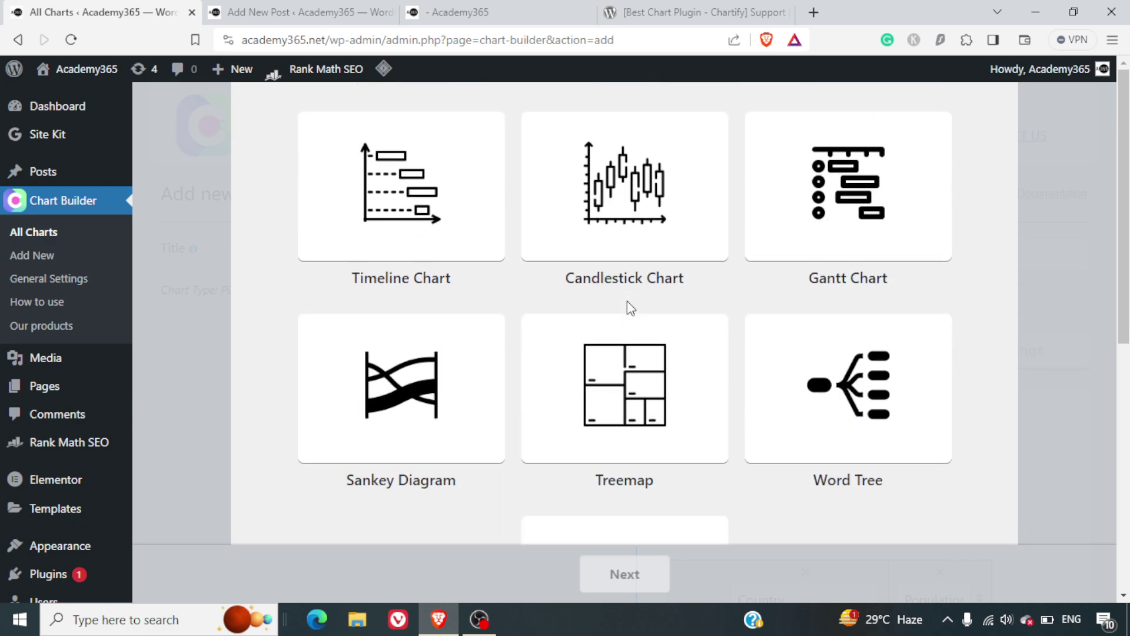
scroll(630, 307, down, 3)
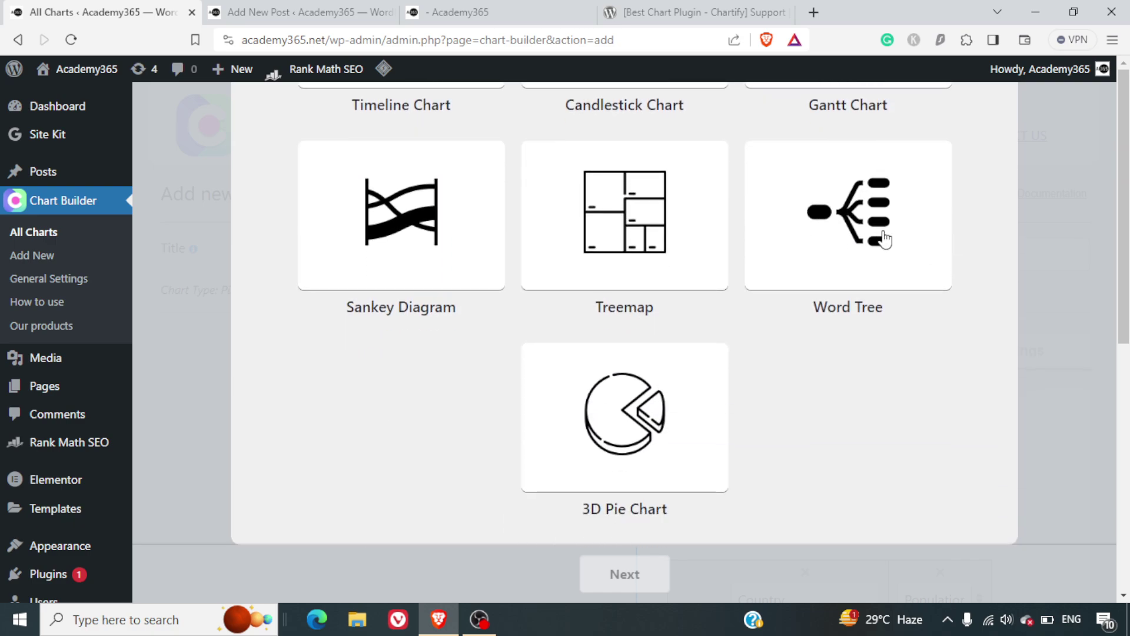
click(881, 240)
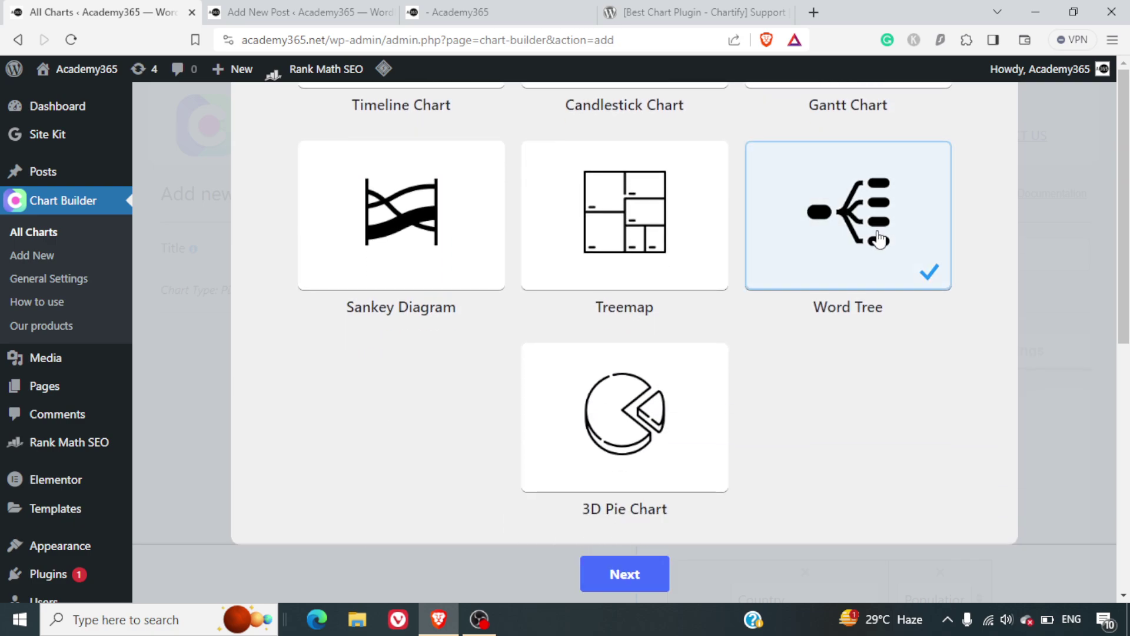
click(651, 572)
Browse the data source sections and download the example CSV from Import data from file.
scroll(771, 389, down, 2)
scroll(771, 390, down, 1)
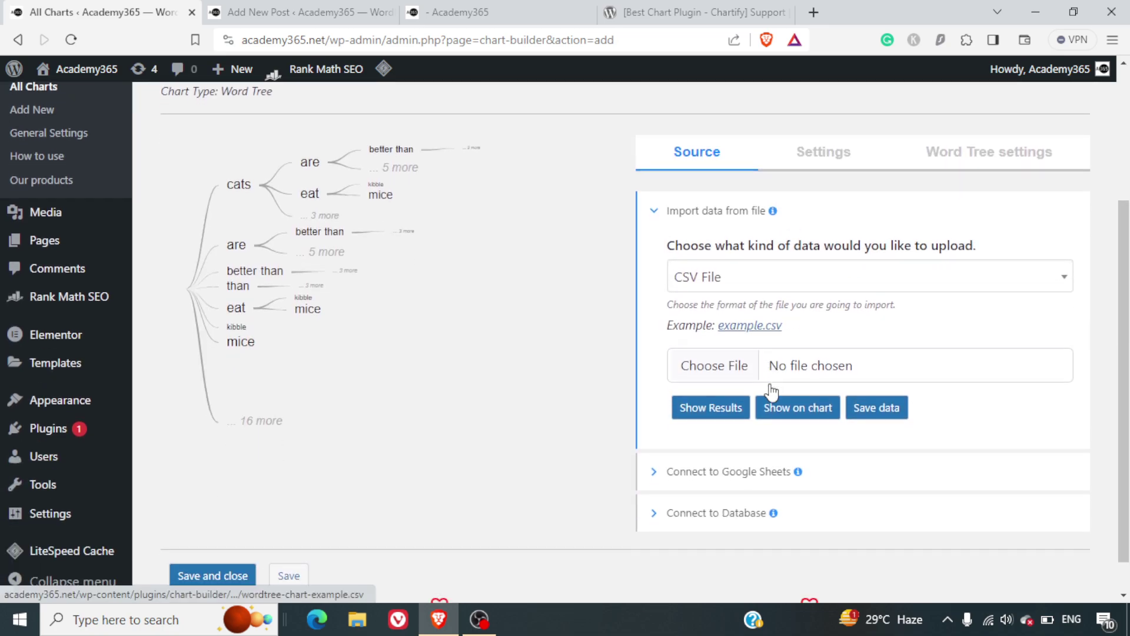
click(717, 521)
scroll(762, 413, down, 1)
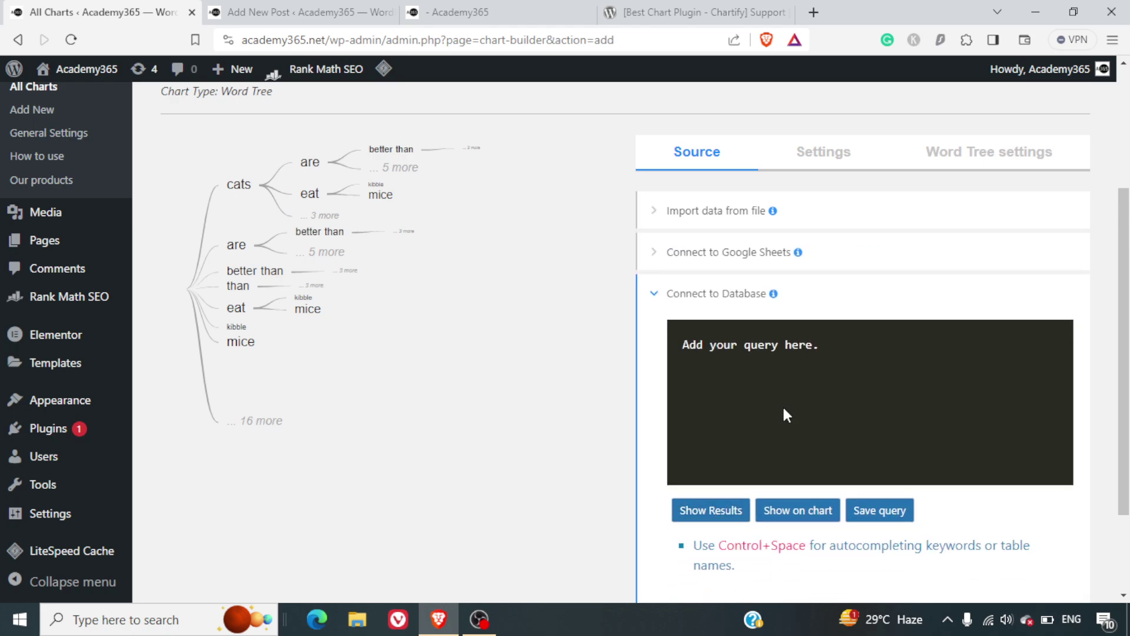
scroll(782, 404, down, 2)
scroll(785, 414, up, 5)
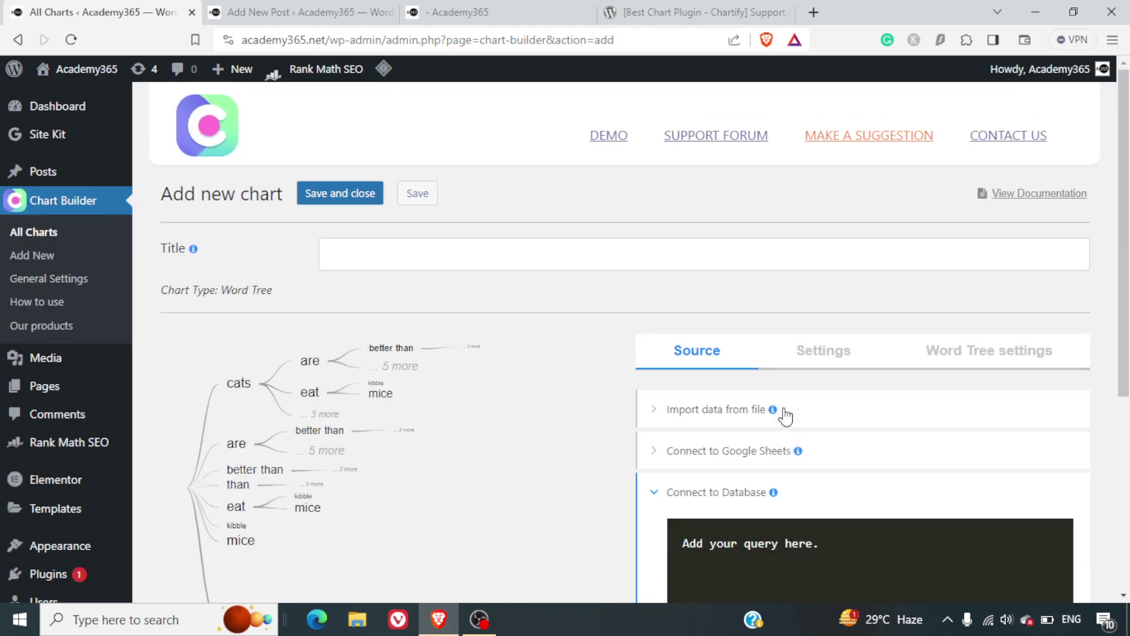
click(713, 452)
click(657, 415)
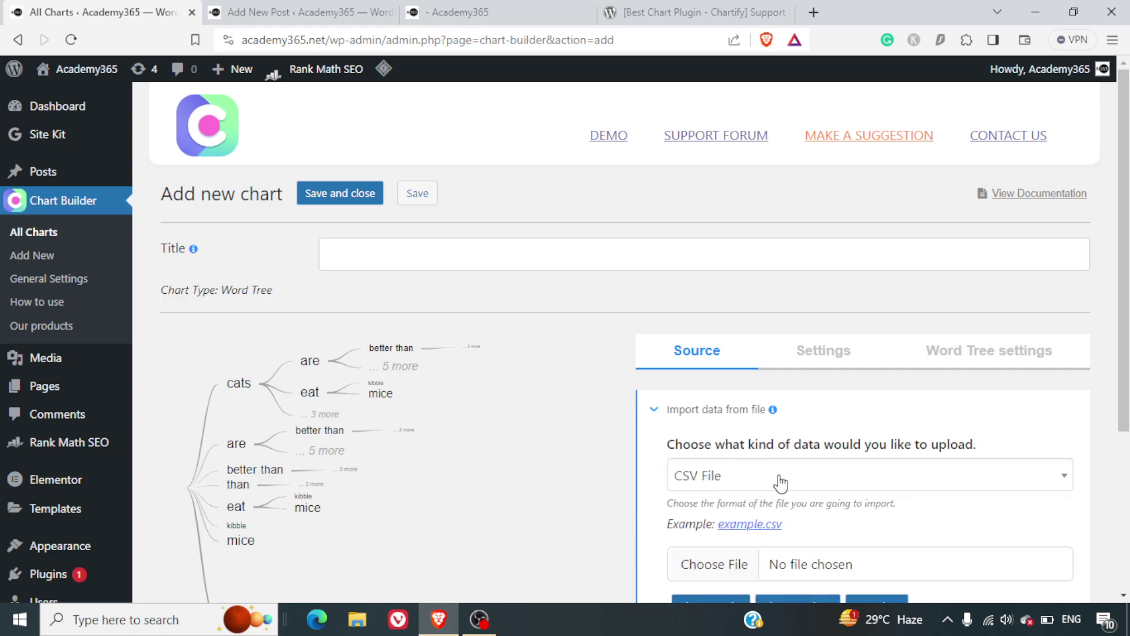
scroll(782, 481, down, 2)
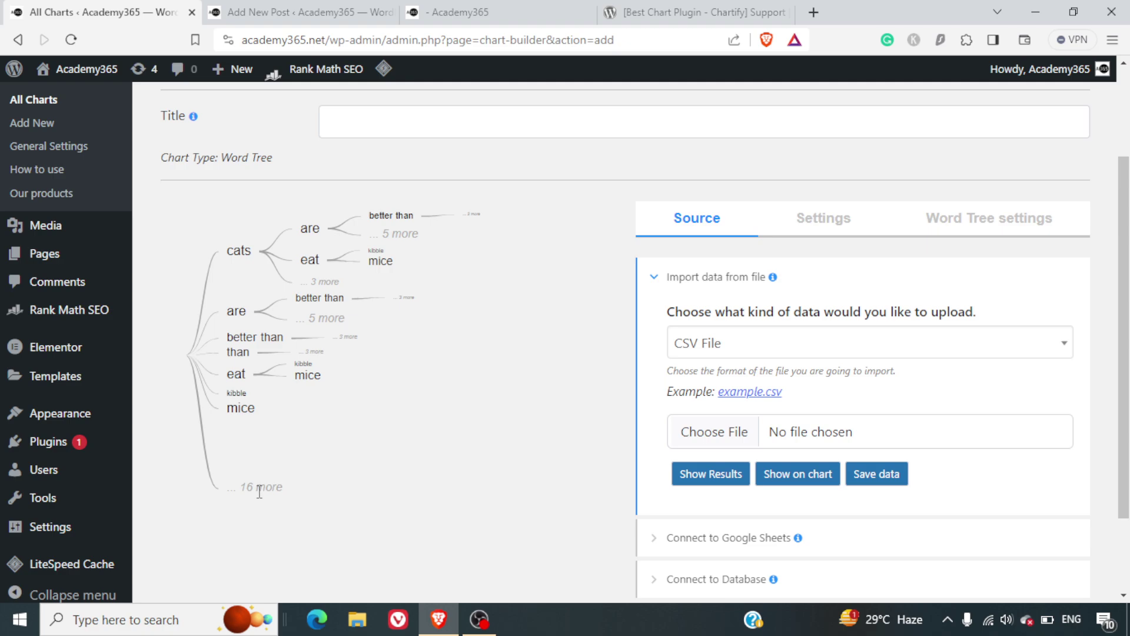
click(768, 396)
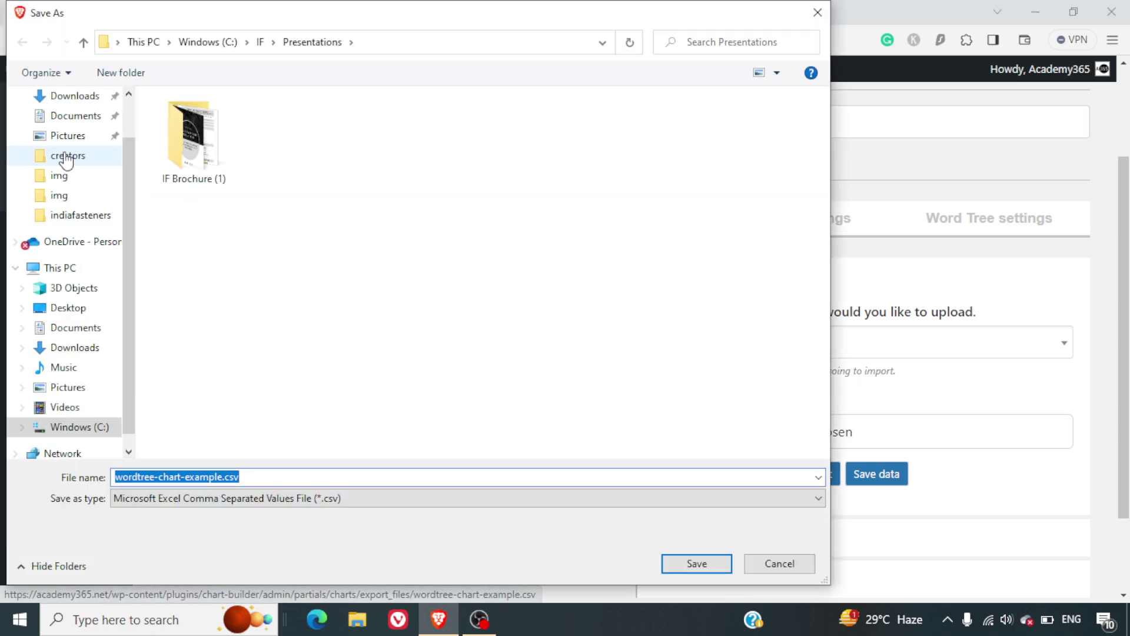
Save wordtree-chart-example.csv to Downloads and open it in Excel.
scroll(66, 159, up, 2)
click(55, 150)
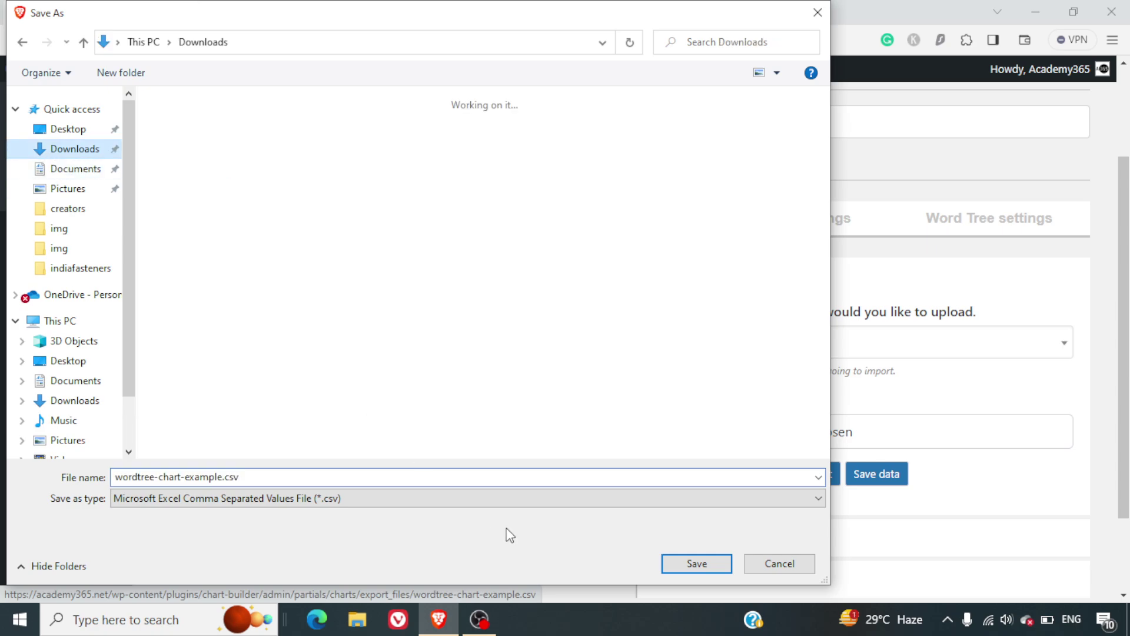
click(682, 567)
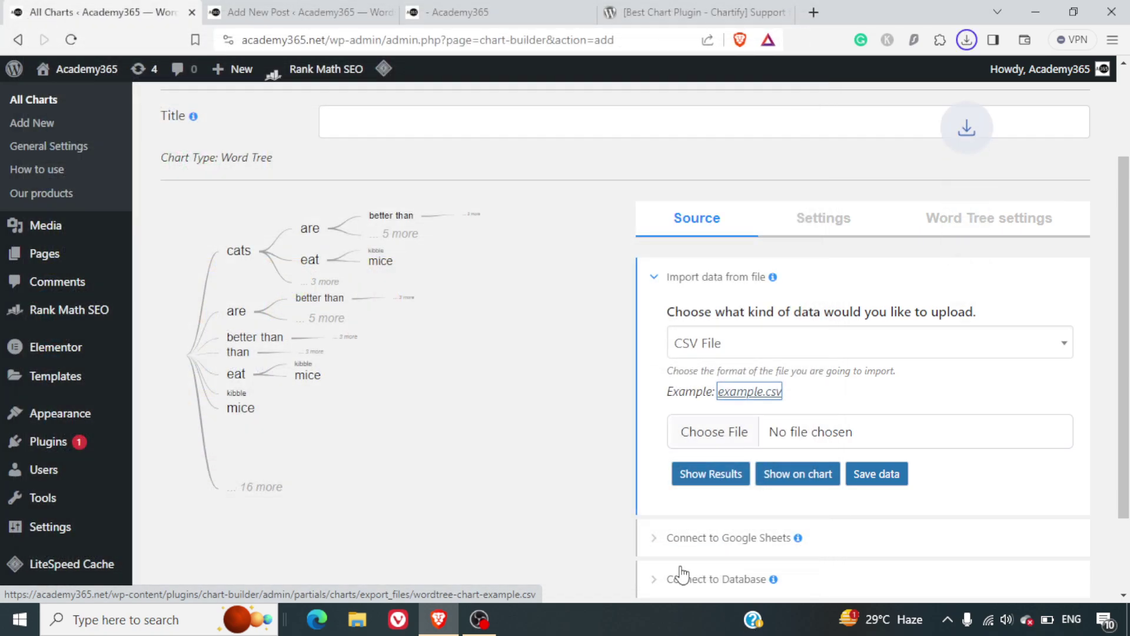
click(967, 40)
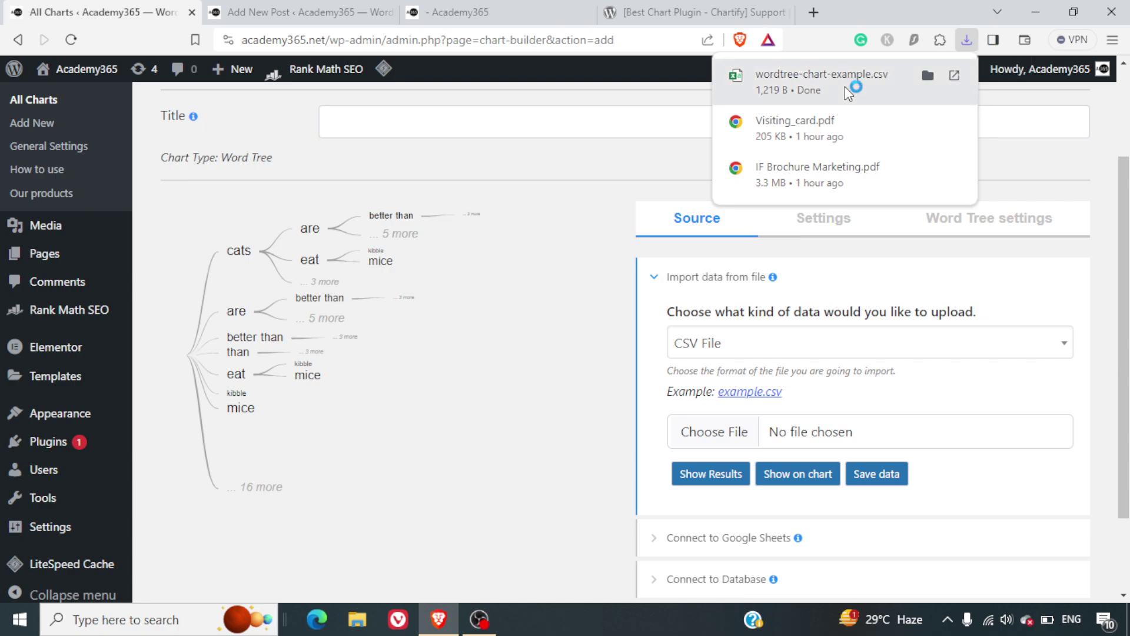
click(797, 77)
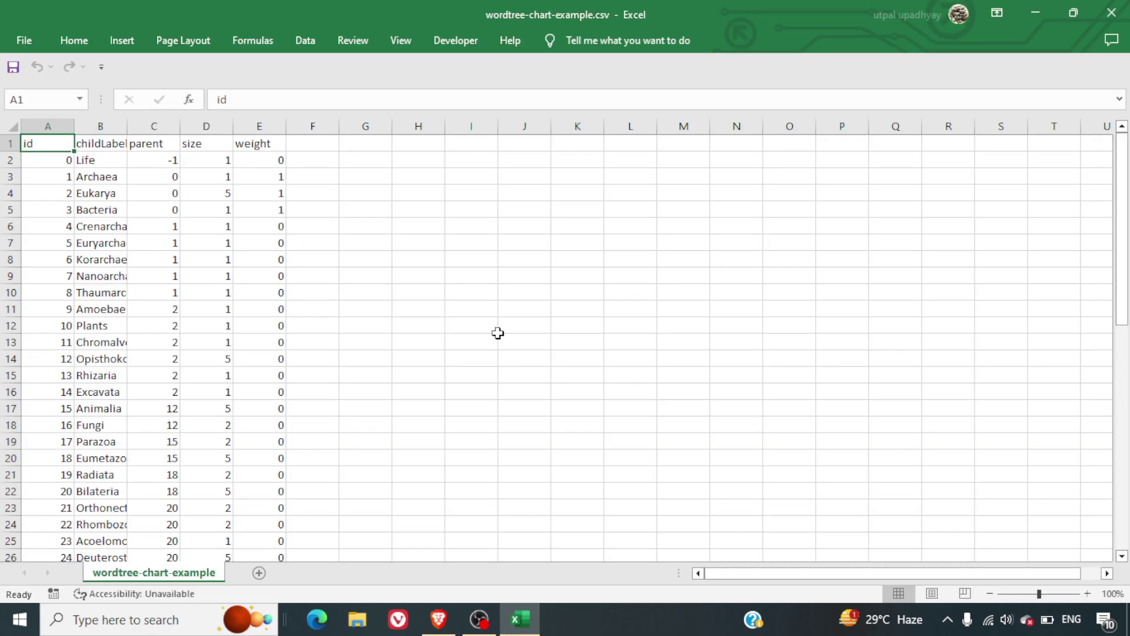
Select the whole sheet and auto-fit every column to its contents.
scroll(261, 284, down, 4)
scroll(260, 285, up, 4)
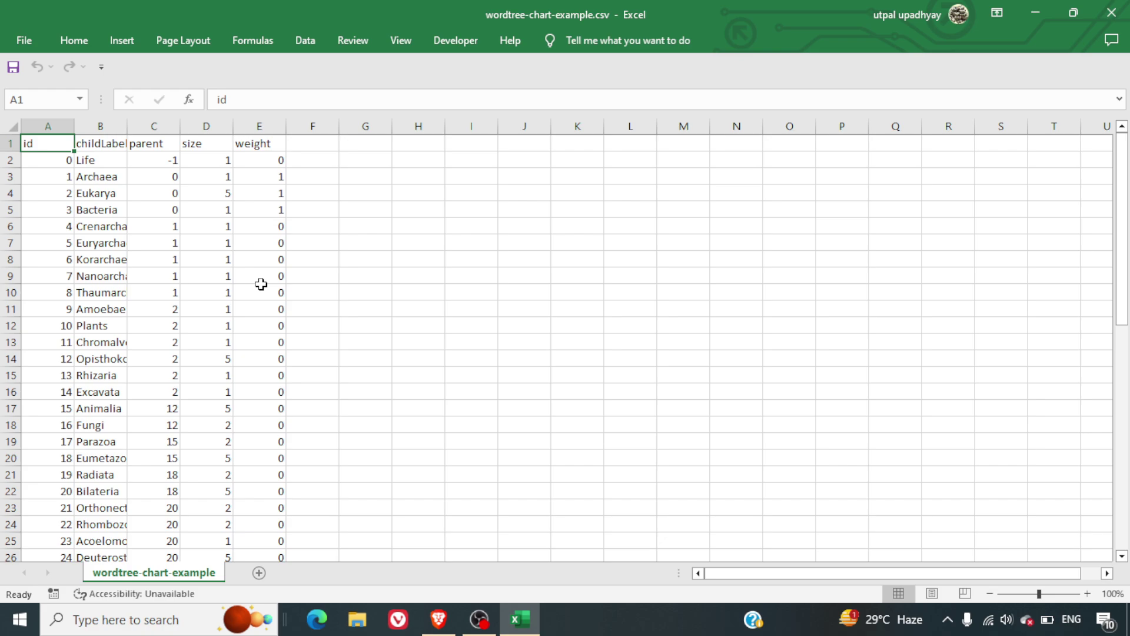
click(7, 124)
double_click(125, 128)
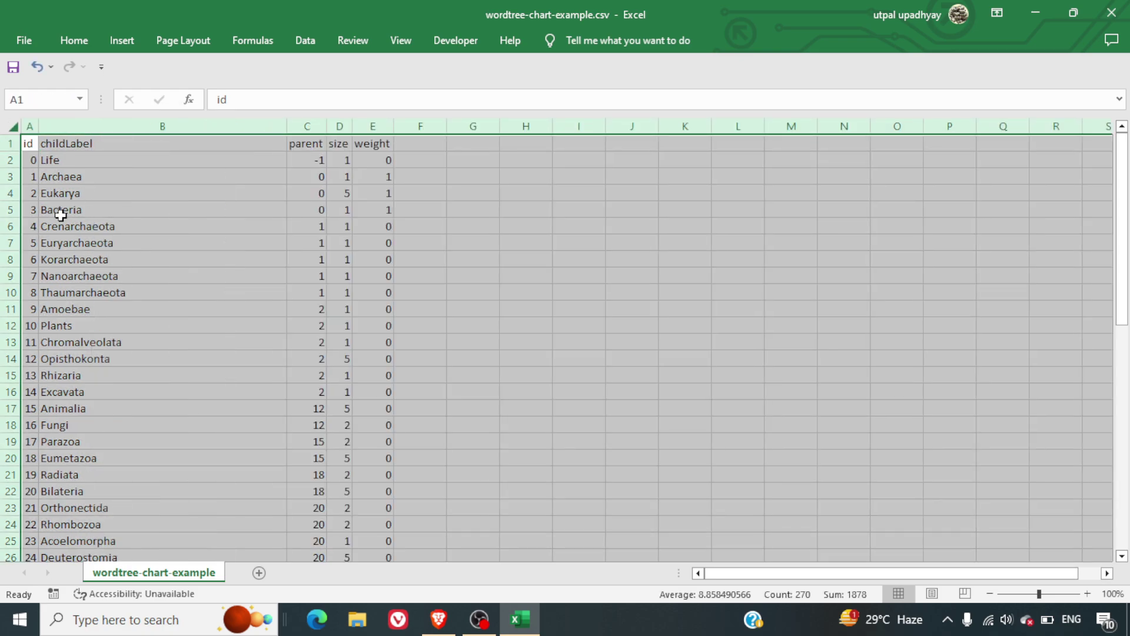
Review the id, childLabel and parent values in the top rows, e.g. Archaea, Bacteria, Thaumarchaeota.
click(65, 208)
click(33, 177)
click(83, 298)
key(Down)
key(Down)
key(Down)
key(Down)
key(Down)
key(Down)
key(Down)
key(Down)
key(Down)
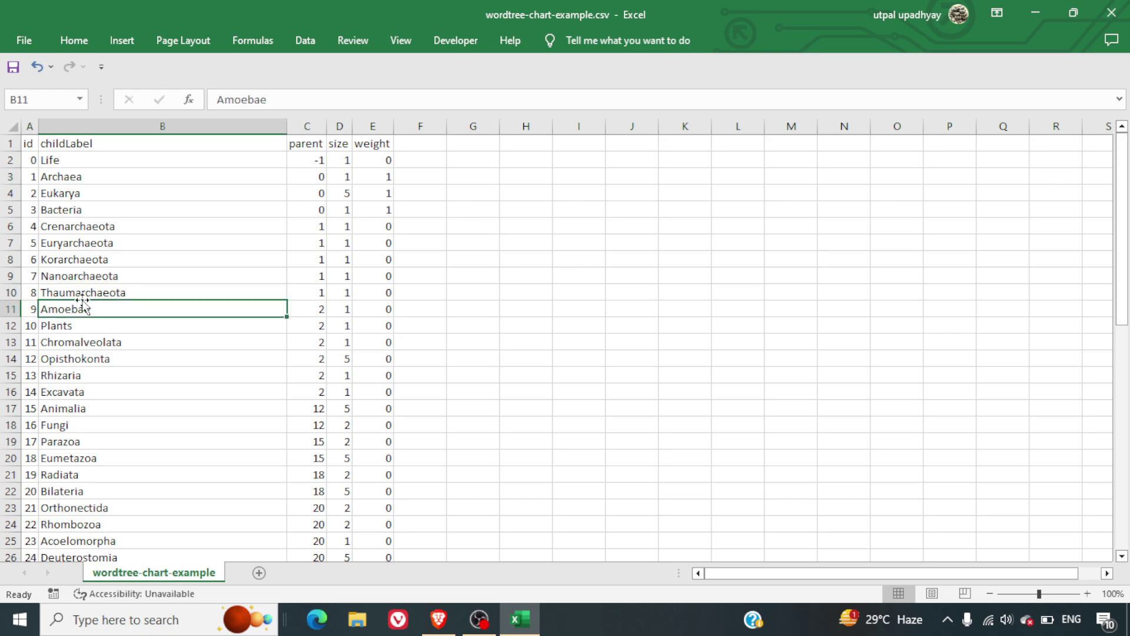
key(Up)
key(Up)
key(Up)
key(Up)
key(Up)
key(Up)
key(Up)
key(Up)
key(Up)
key(Up)
key(Up)
key(Up)
key(Up)
key(Up)
key(Up)
key(Up)
key(Up)
key(Up)
key(Right)
key(Right)
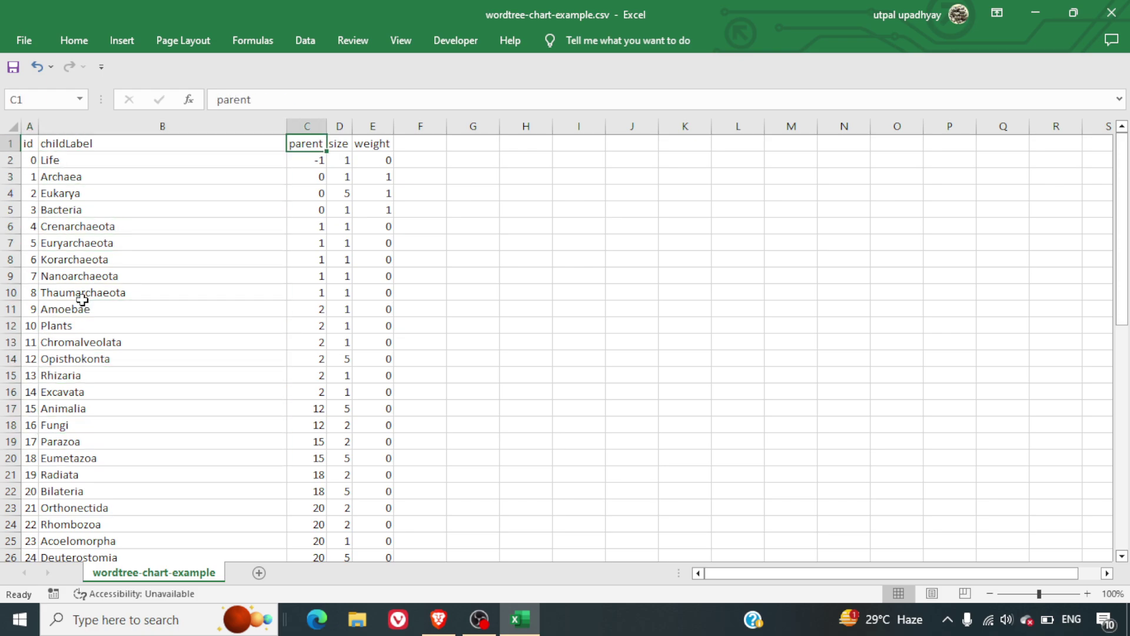
key(Down)
key(Left)
key(Right)
key(Right)
key(Left)
key(Left)
key(Left)
key(Left)
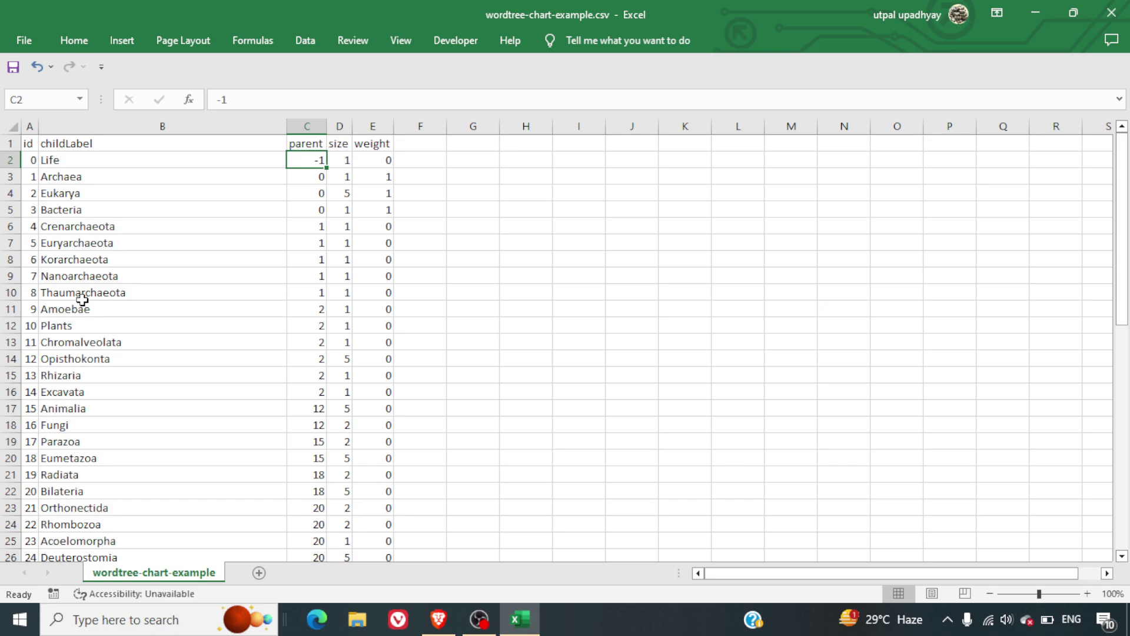
key(Right)
key(Right)
key(Right)
key(Left)
key(Down)
key(Down)
key(Down)
key(Up)
key(Down)
key(Down)
key(Down)
key(Down)
key(Down)
key(Down)
key(Down)
key(Down)
key(Down)
key(Down)
key(Down)
key(Down)
key(Down)
key(Down)
key(Down)
key(Down)
key(Down)
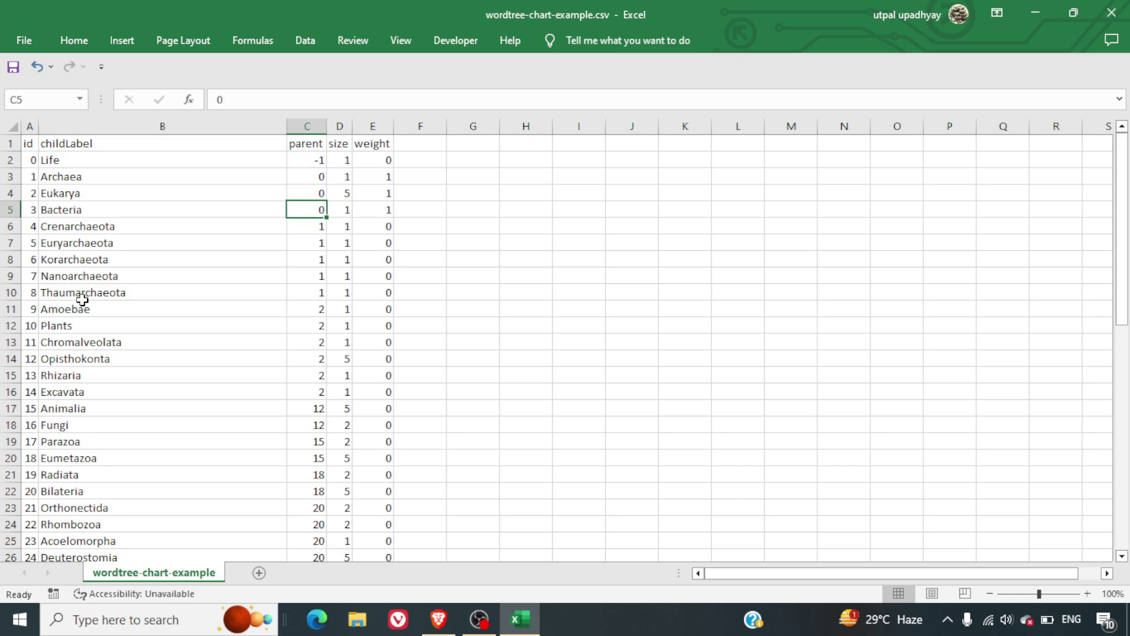
Clear all data from the Radiata row (row 21) to row 54, including the column A ids.
key(Up)
key(Up)
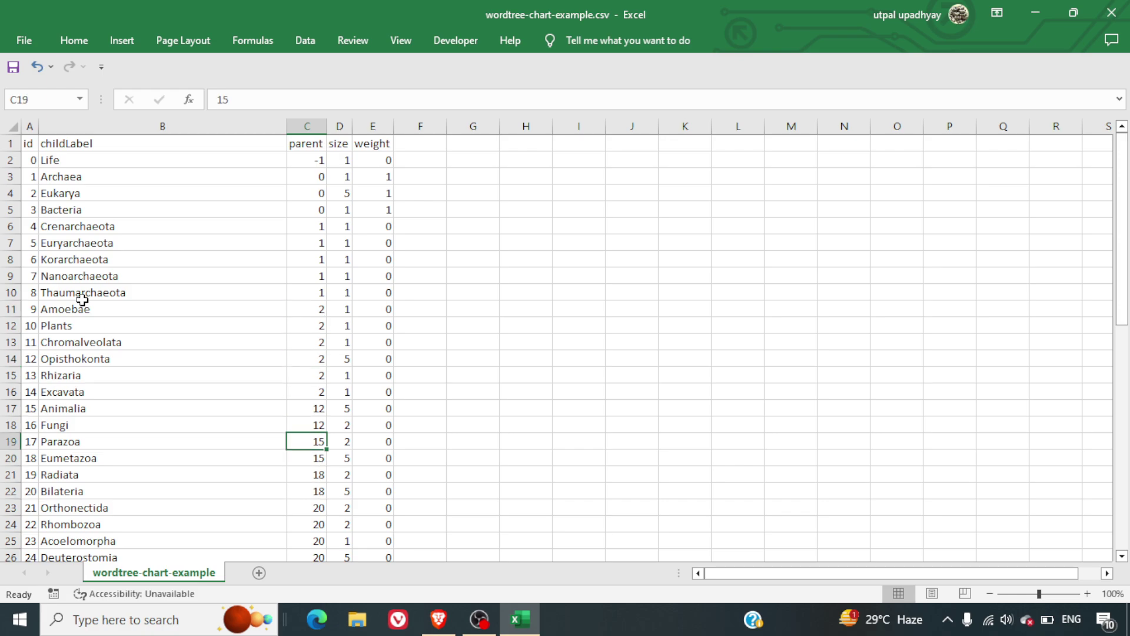
key(Down)
key(Down)
key(Down)
key(Down)
key(Down)
key(Down)
key(Down)
key(Down)
key(Down)
key(Down)
key(Down)
key(Down)
key(Down)
key(Up)
key(Up)
key(Up)
key(Up)
key(Up)
key(Up)
key(Up)
key(Up)
key(Up)
key(Up)
key(Up)
key(Up)
key(Up)
key(Up)
key(Up)
key(Up)
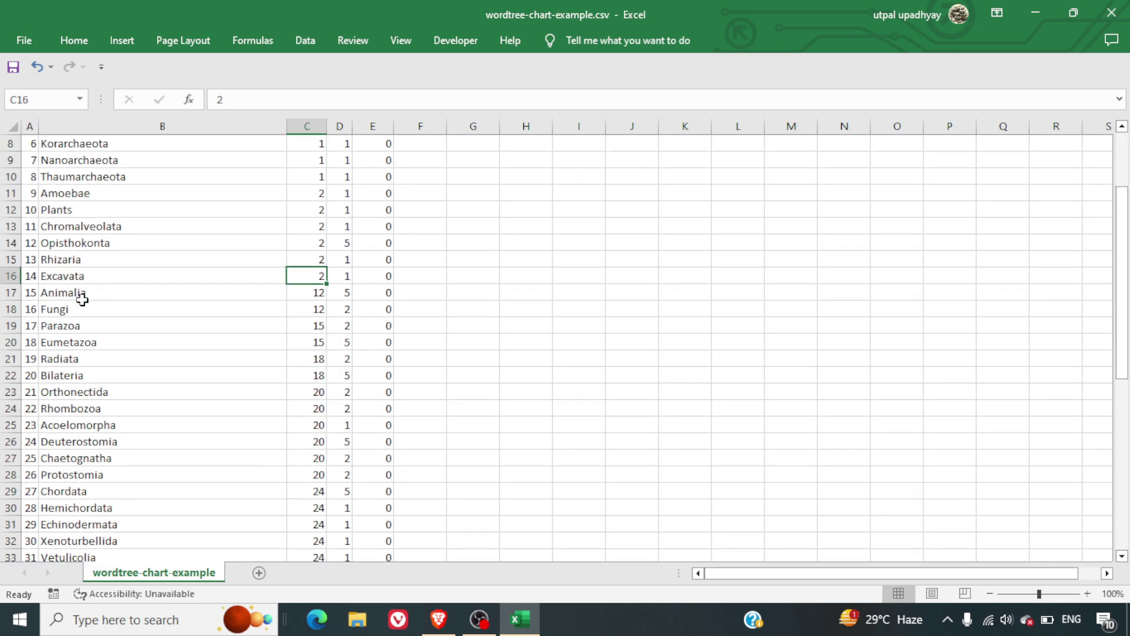
key(Down)
key(Left)
key(Left)
key(Right)
key(Down)
key(Down)
key(Down)
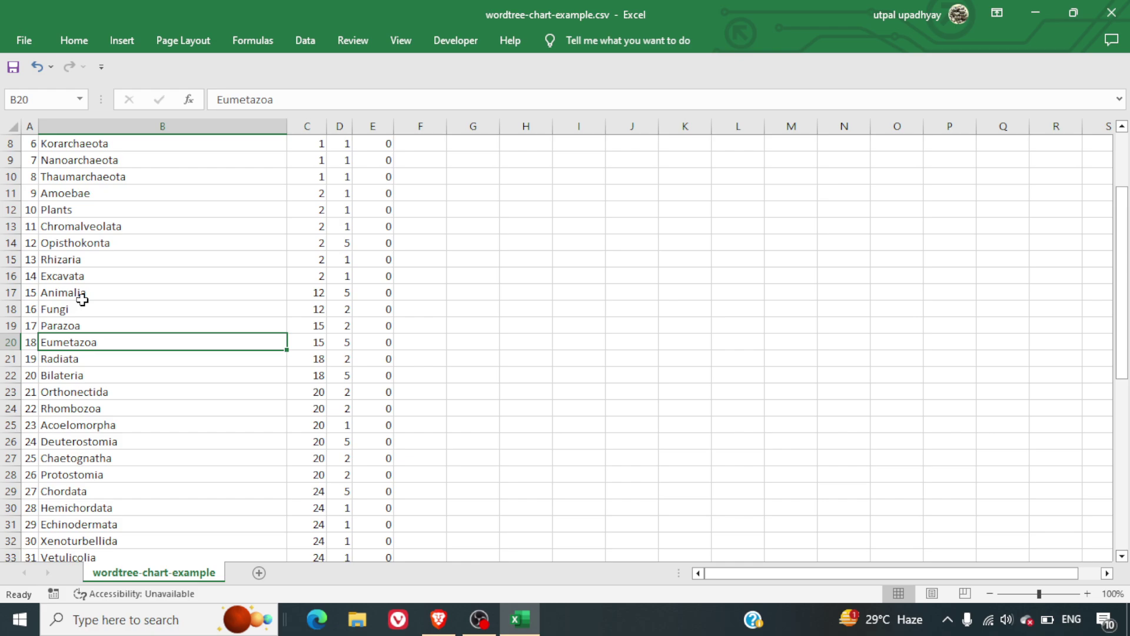
key(Down)
key(ctrl+shift+End)
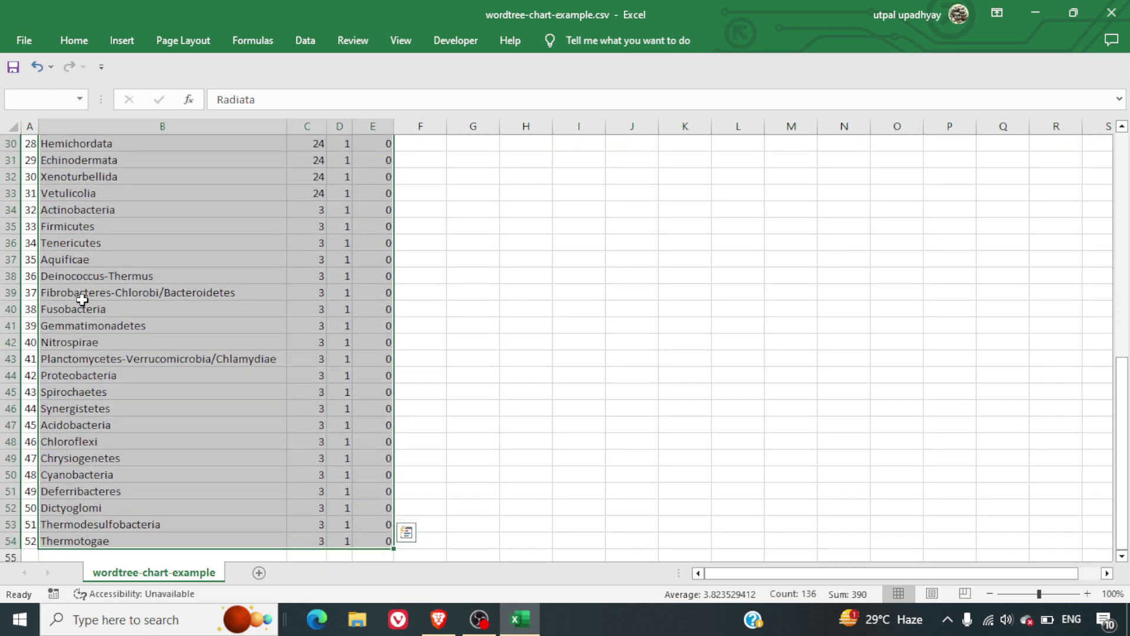
key(Delete)
key(Left)
key(ctrl+shift+Down)
key(Delete)
scroll(82, 300, up, 6)
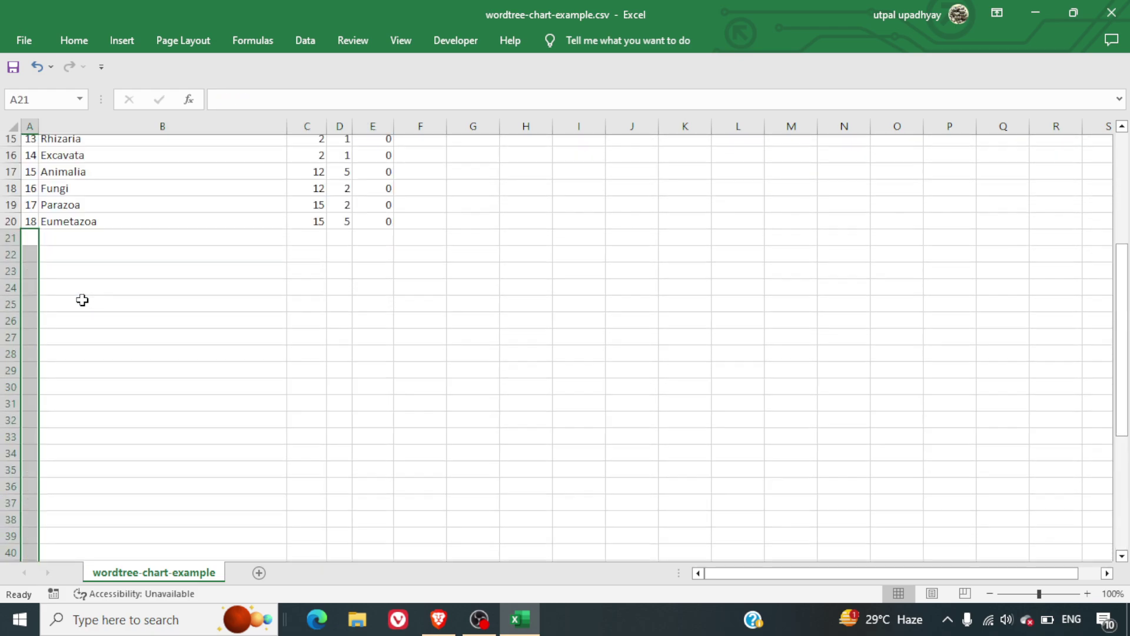
Review the remaining labels, size and weight values through row 20, then return to the browser.
key(Up)
key(Up)
key(ctrl+Up)
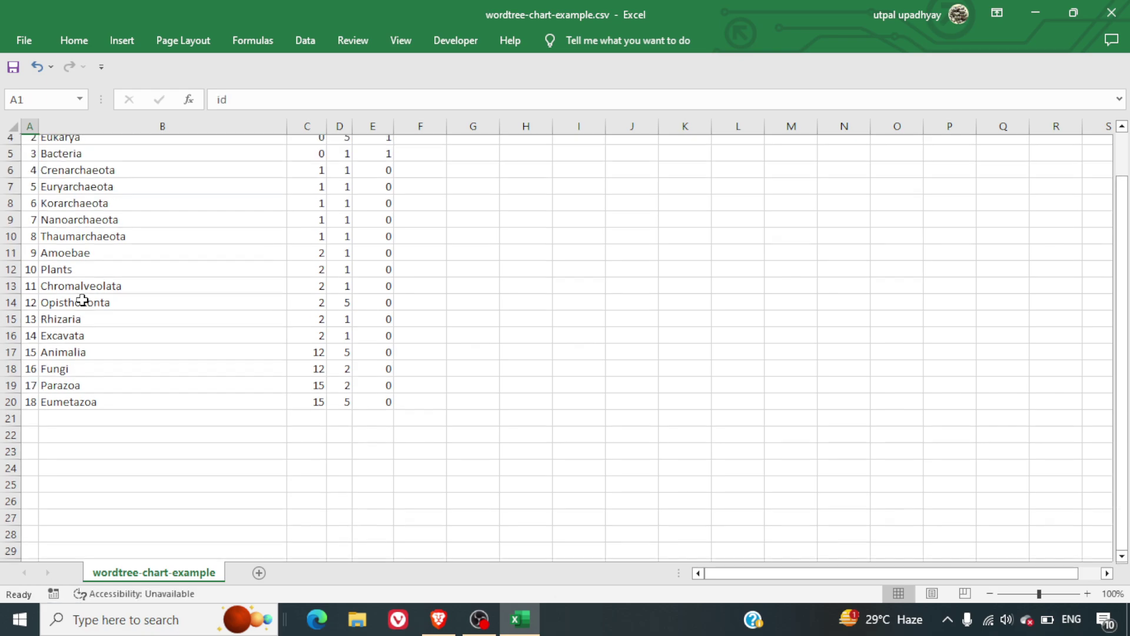
key(Down)
key(Right)
key(Right)
key(Left)
key(Down)
key(Down)
key(Down)
key(Down)
key(Down)
key(Down)
key(Down)
key(Down)
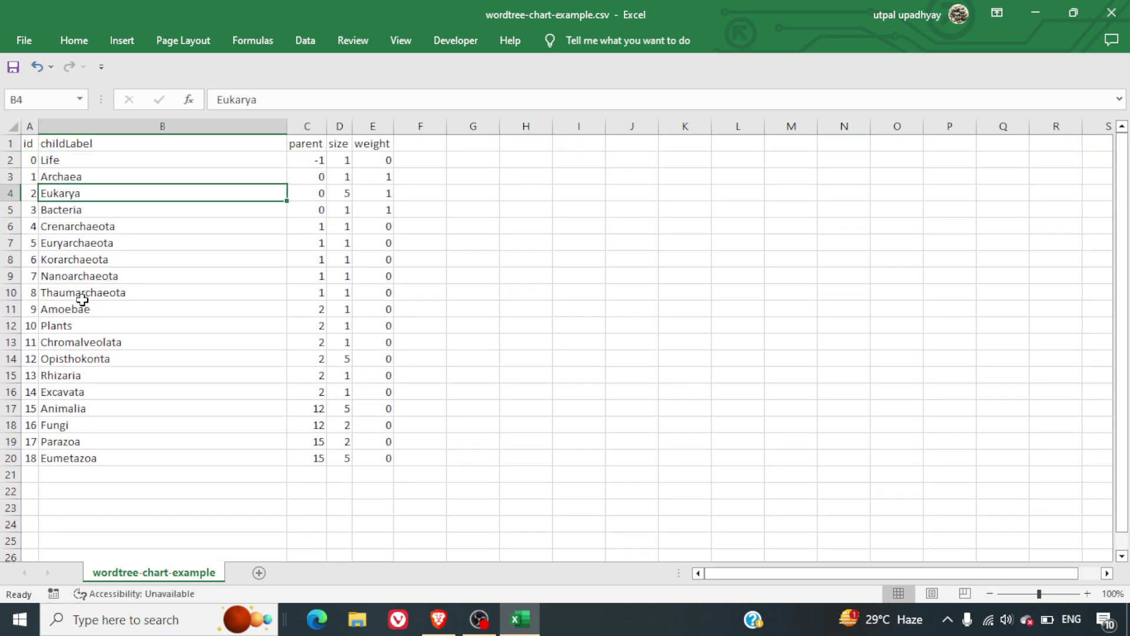
key(Right)
key(Right)
key(Down)
key(Down)
key(Down)
key(Down)
key(Down)
key(Down)
key(Down)
key(Down)
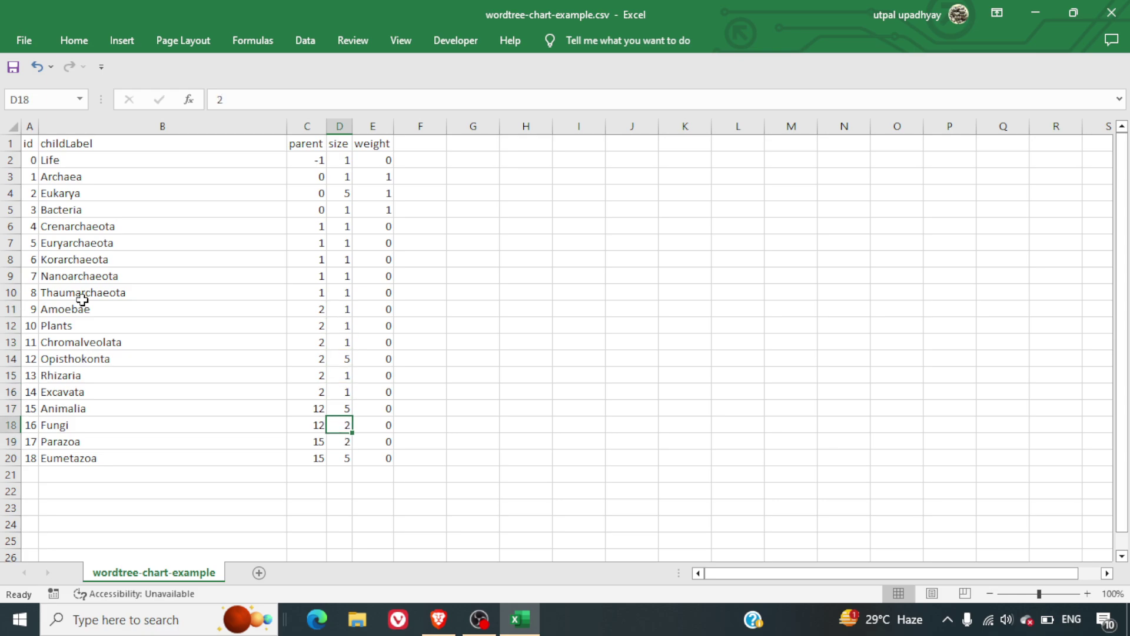
key(Up)
key(Up)
key(Up)
key(Up)
key(Up)
key(Up)
key(Down)
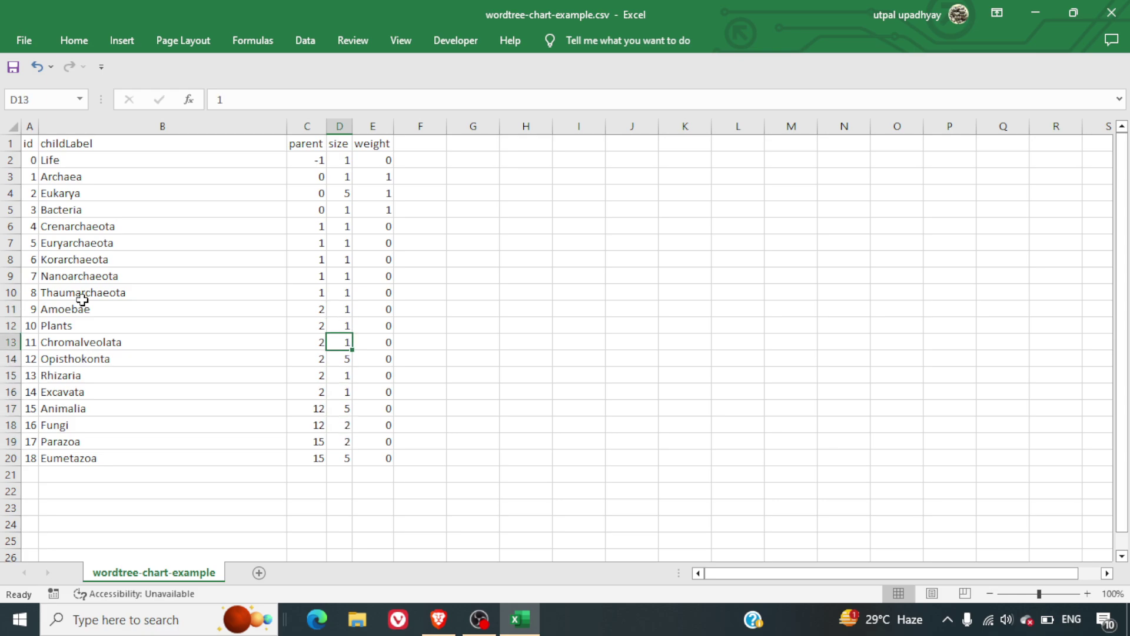
key(Up)
key(Up)
key(Up)
key(Up)
key(Up)
key(Up)
key(Up)
key(Down)
key(Down)
key(Down)
key(Down)
key(Down)
key(Down)
key(Down)
key(Down)
key(Down)
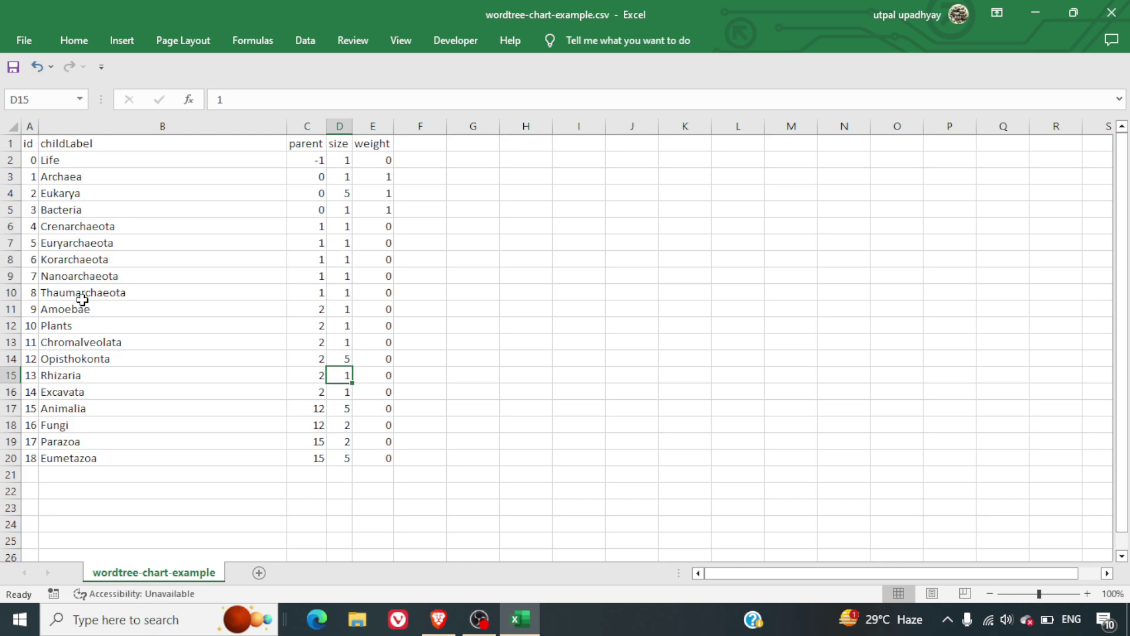
key(Right)
key(Up)
key(Up)
key(Up)
key(Up)
key(Up)
key(Up)
key(Up)
key(Up)
key(Up)
key(Up)
key(Up)
key(Up)
key(Up)
key(Up)
key(Down)
key(Down)
key(Down)
key(Down)
key(Down)
key(Down)
key(Down)
key(Down)
key(Down)
key(Down)
key(Down)
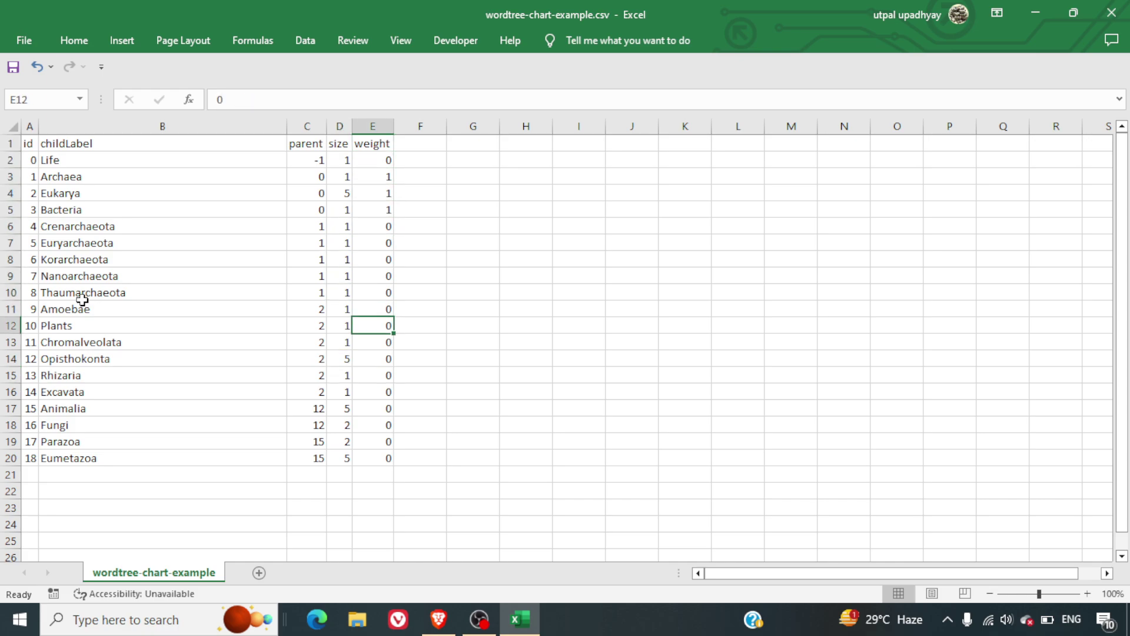
key(Home)
key(Right)
key(Right)
key(Right)
key(Right)
key(Up)
key(Up)
key(Up)
key(Up)
key(Up)
key(Up)
key(Up)
key(Up)
key(Up)
key(Up)
key(Up)
key(Down)
key(Home)
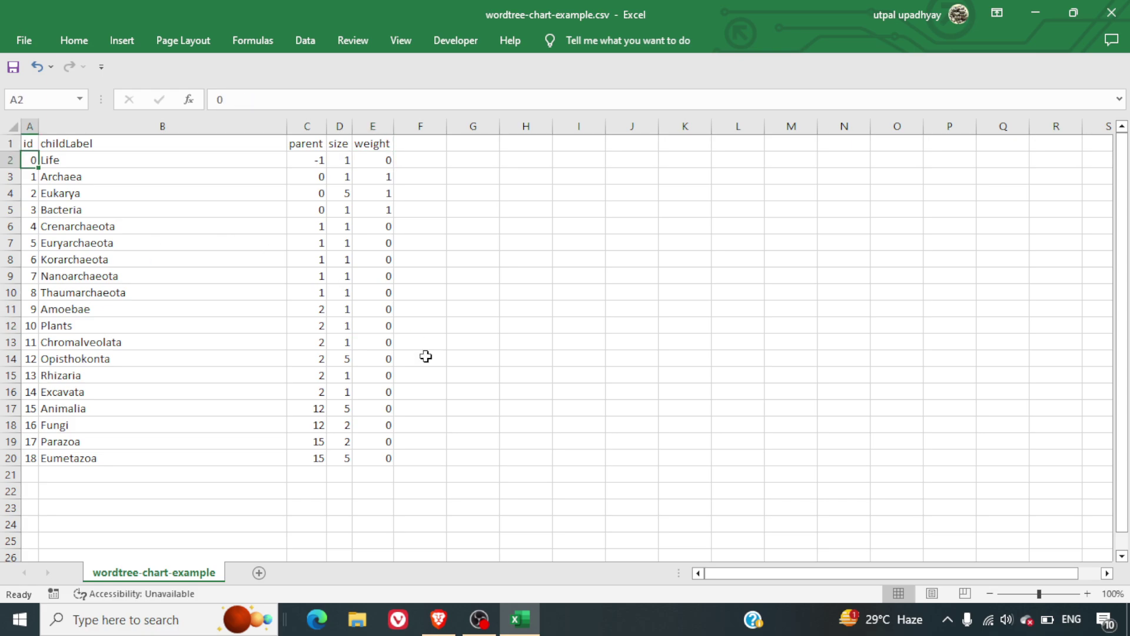
key(alt+Tab)
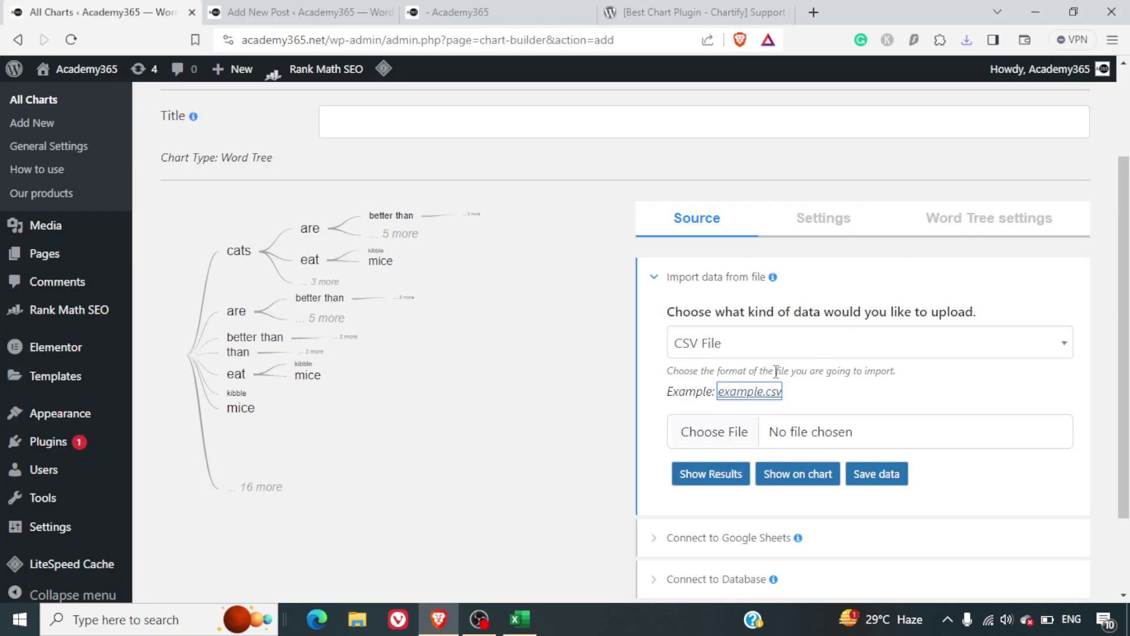
Import wordtree-chart-example.csv from Downloads and show it on the word tree chart.
click(719, 442)
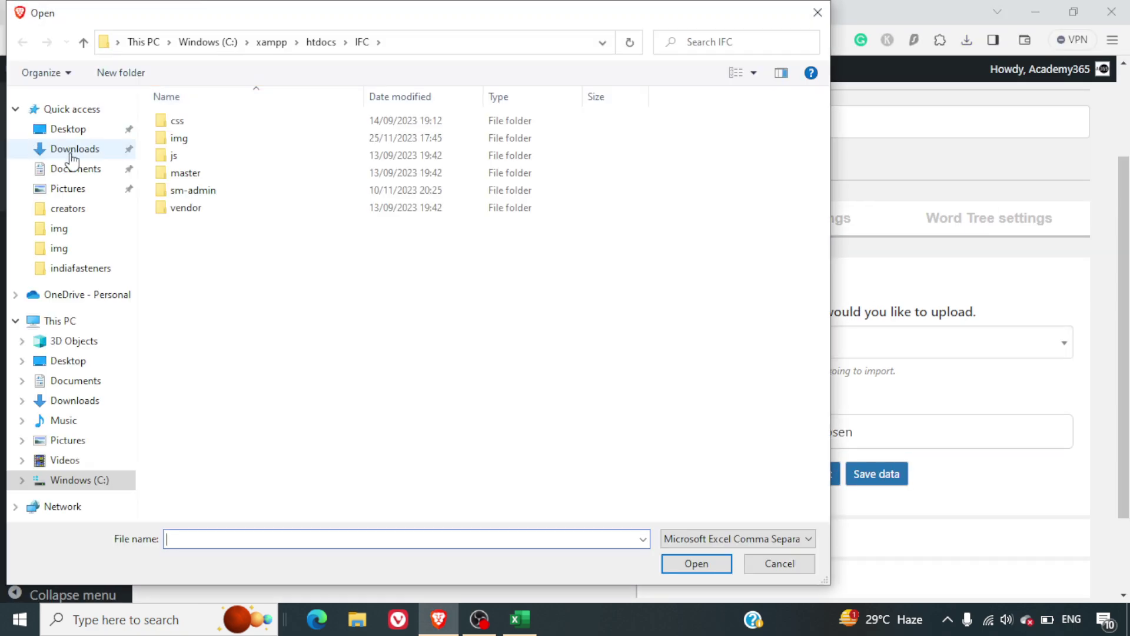
click(69, 150)
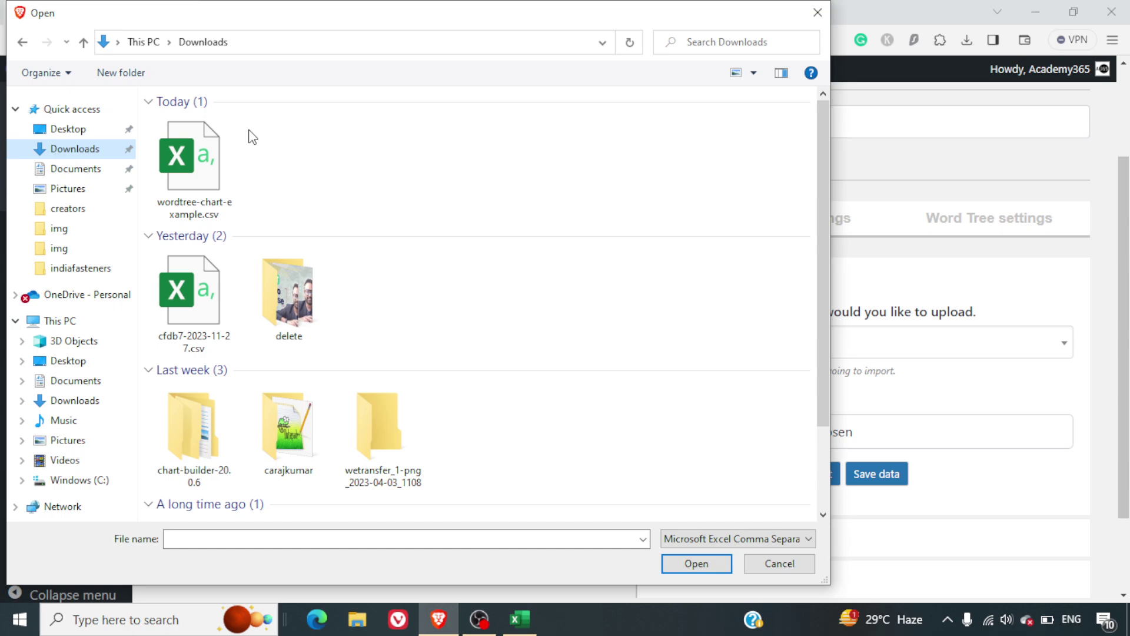
double_click(188, 159)
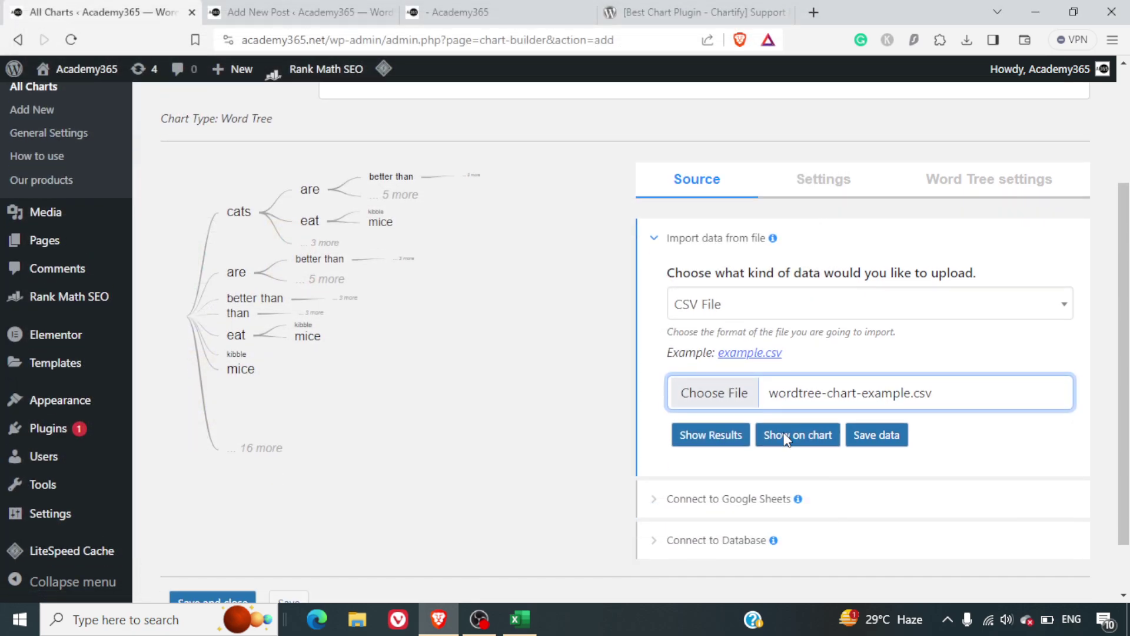
scroll(785, 439, down, 1)
click(802, 382)
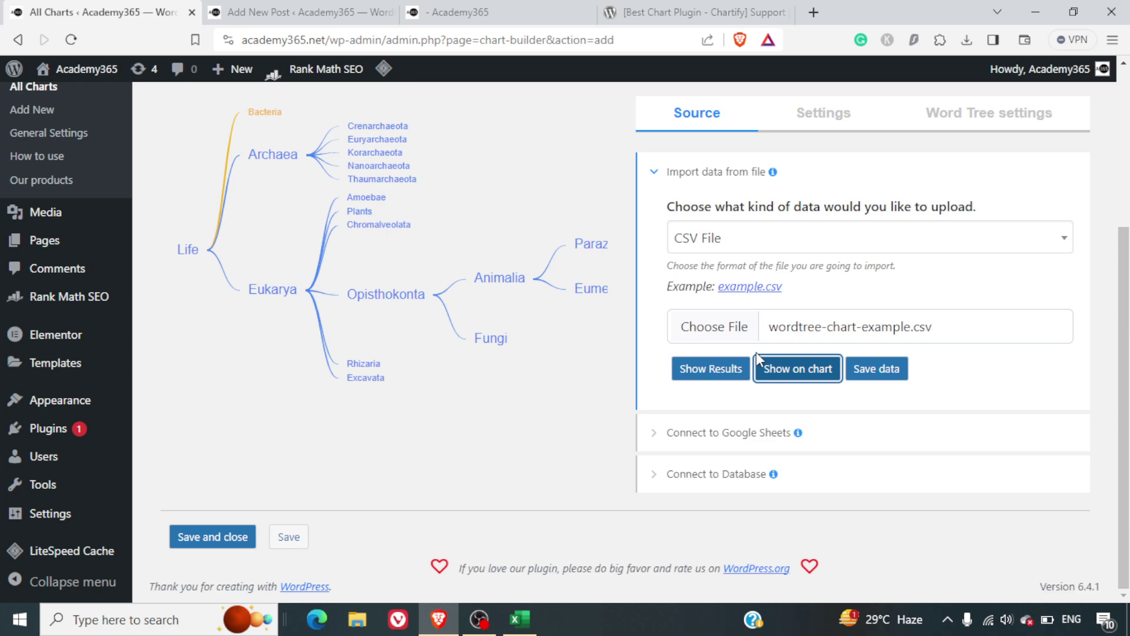
Save the imported data and check it in the results table before closing it.
click(906, 369)
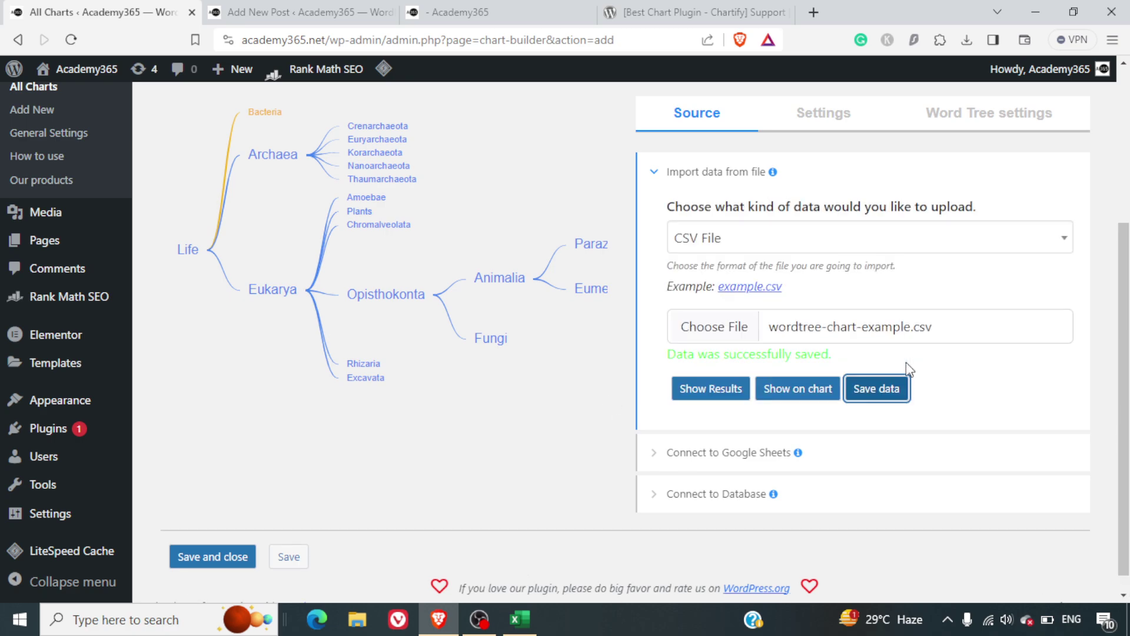
click(726, 396)
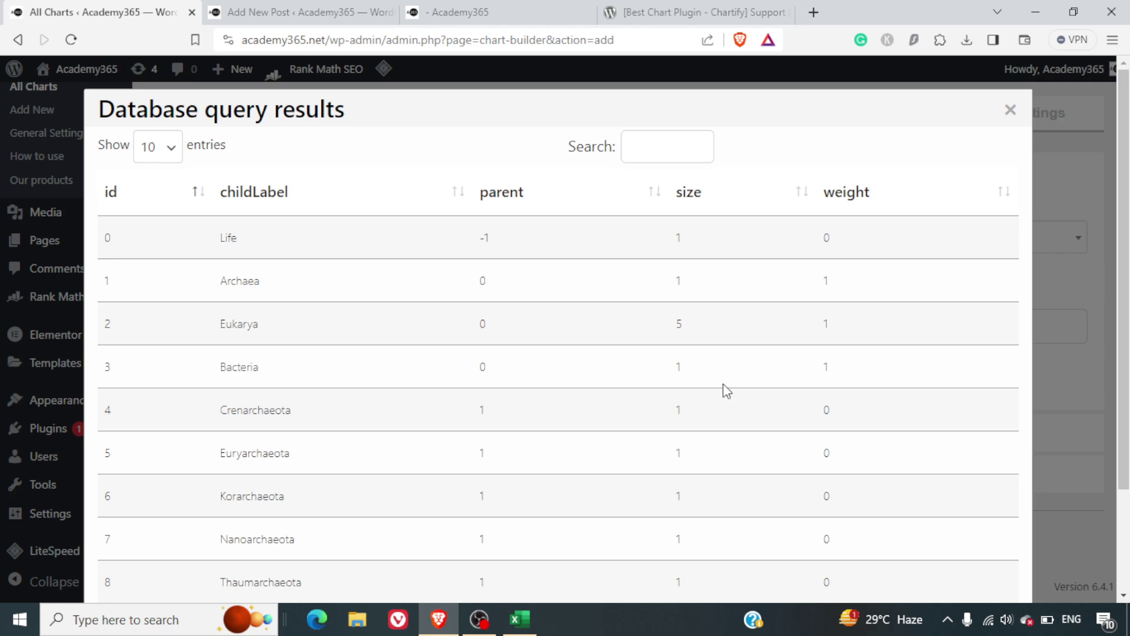
scroll(724, 391, down, 3)
scroll(724, 391, up, 3)
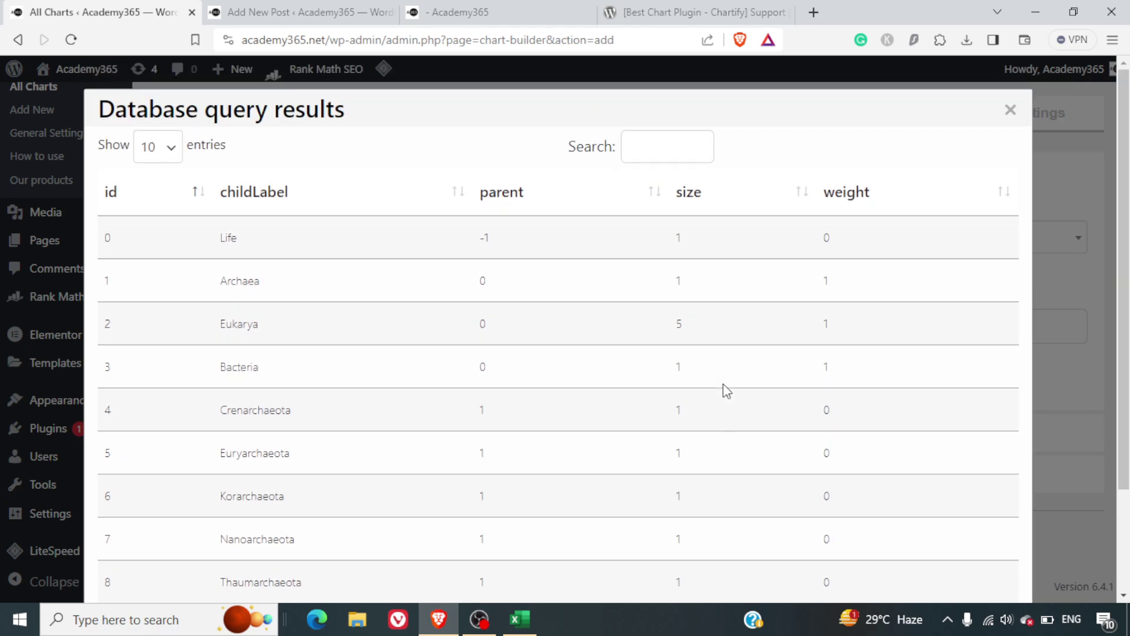
click(1010, 111)
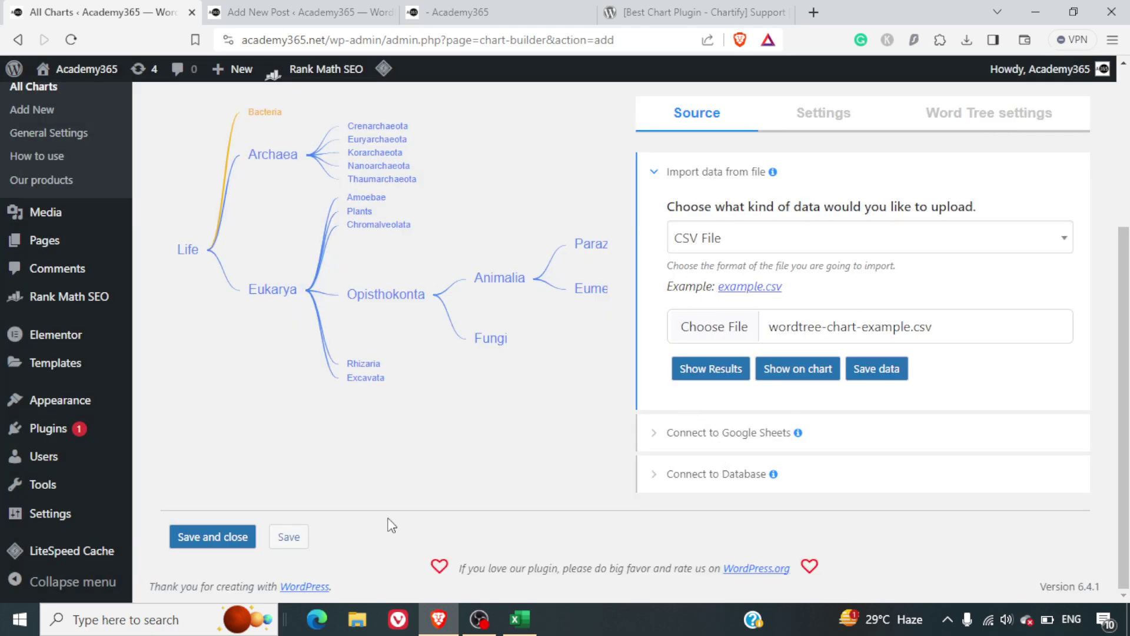
Save the word tree, swap the post's shortcode for [ays_chart id="3"], and preview the post.
click(236, 539)
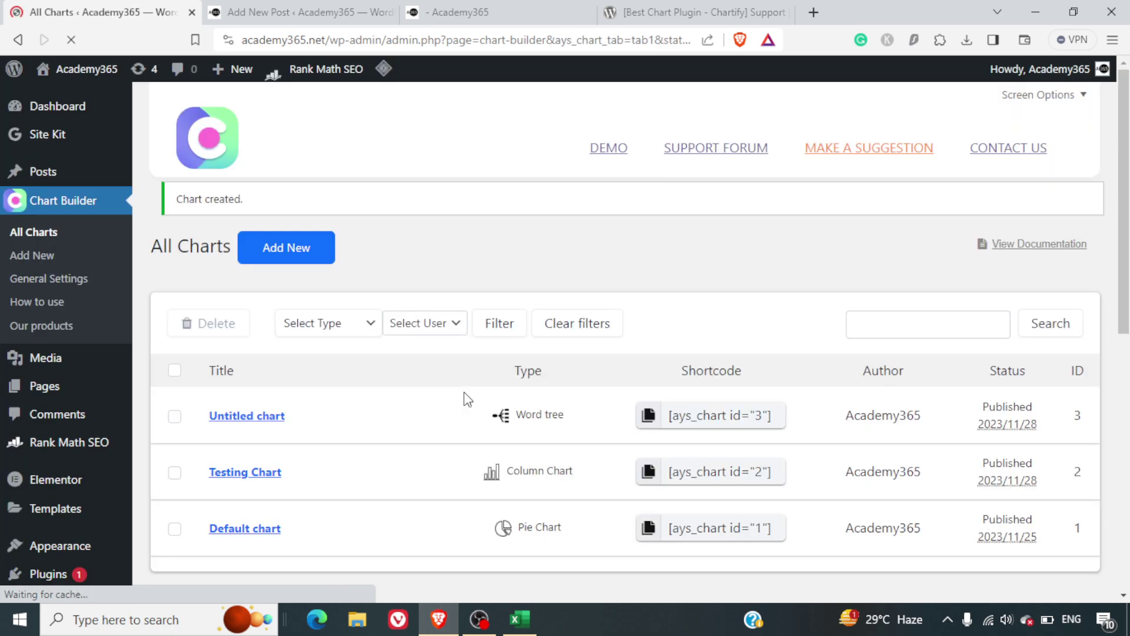
click(695, 428)
key(ctrl+c)
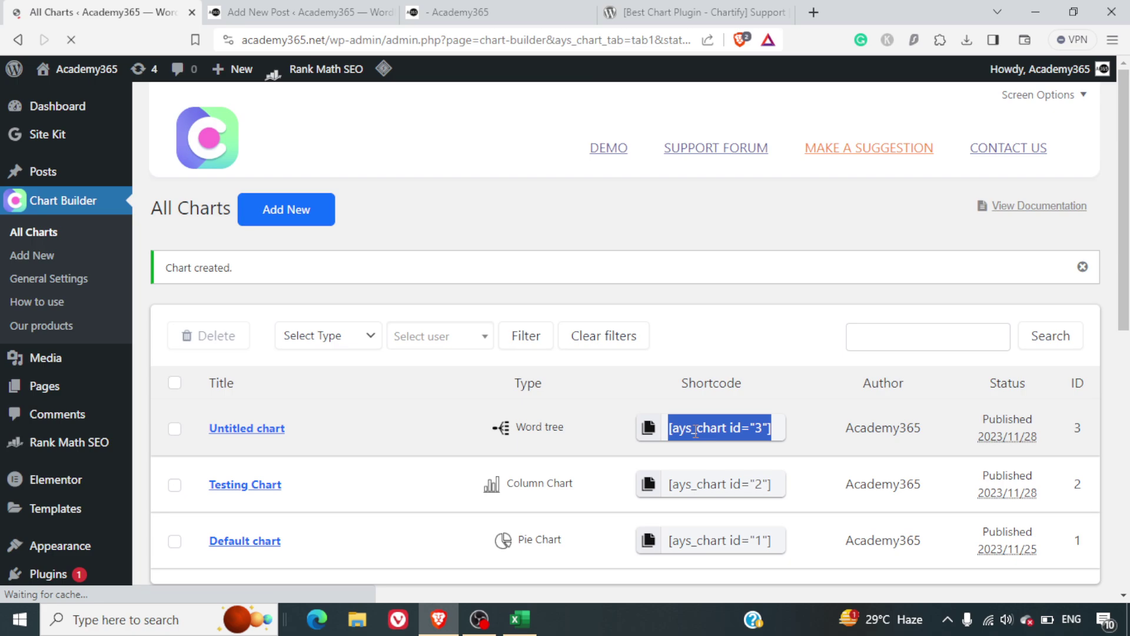
click(506, 12)
click(312, 9)
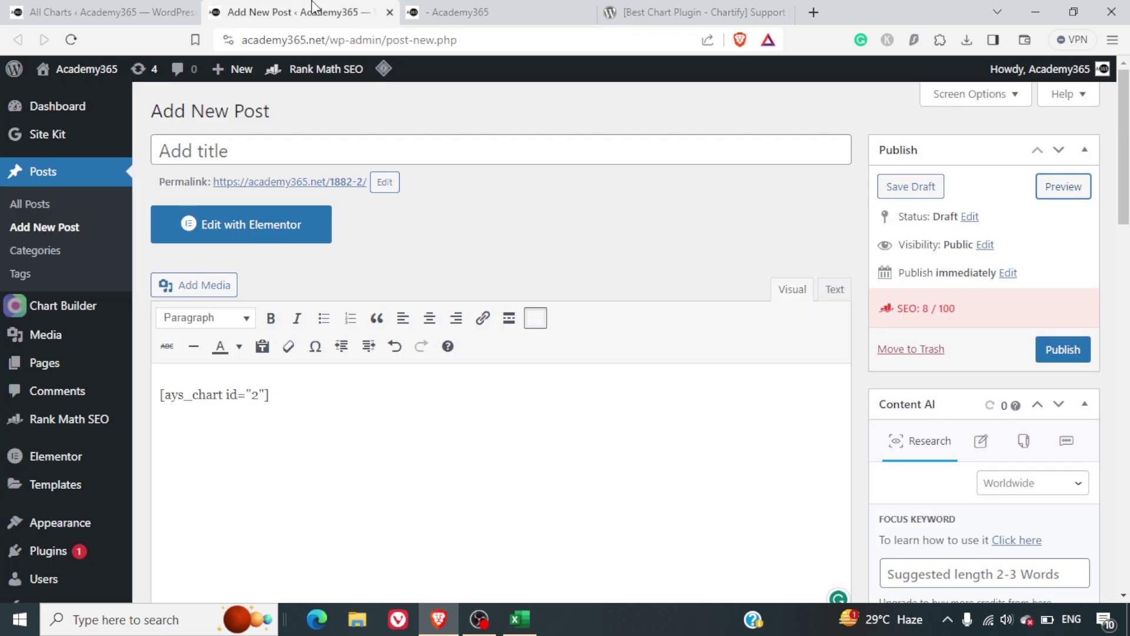
key(ctrl+a)
key(BackSpace)
key(ctrl+v)
click(1064, 186)
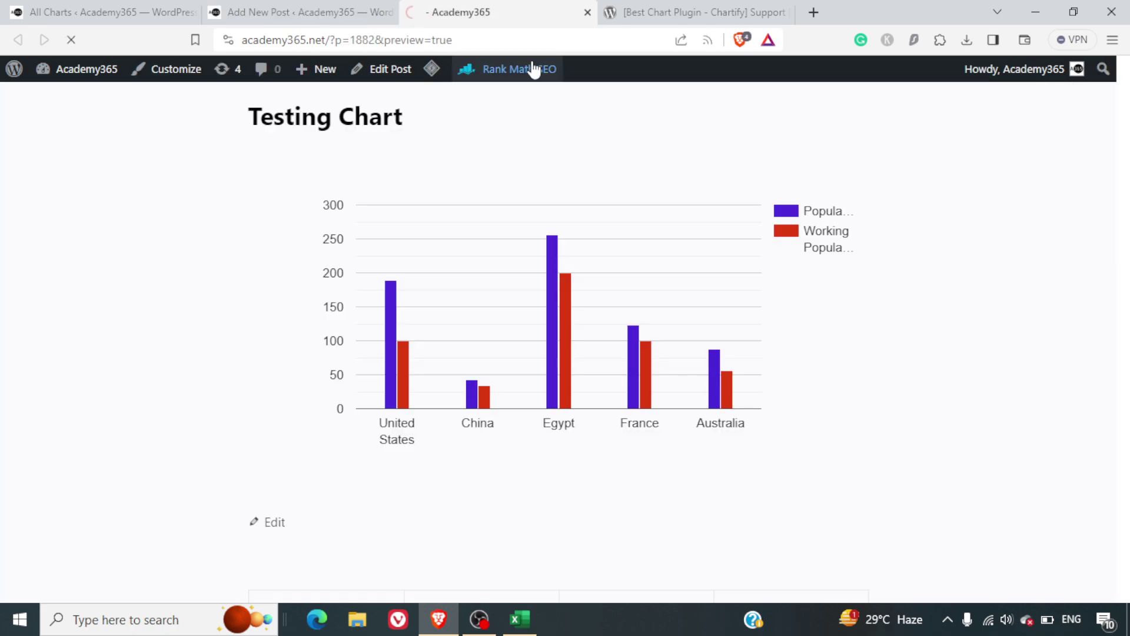
Drill into the Opisthokonta and Animalia branches of the word tree, then climb back to Life.
scroll(835, 431, down, 2)
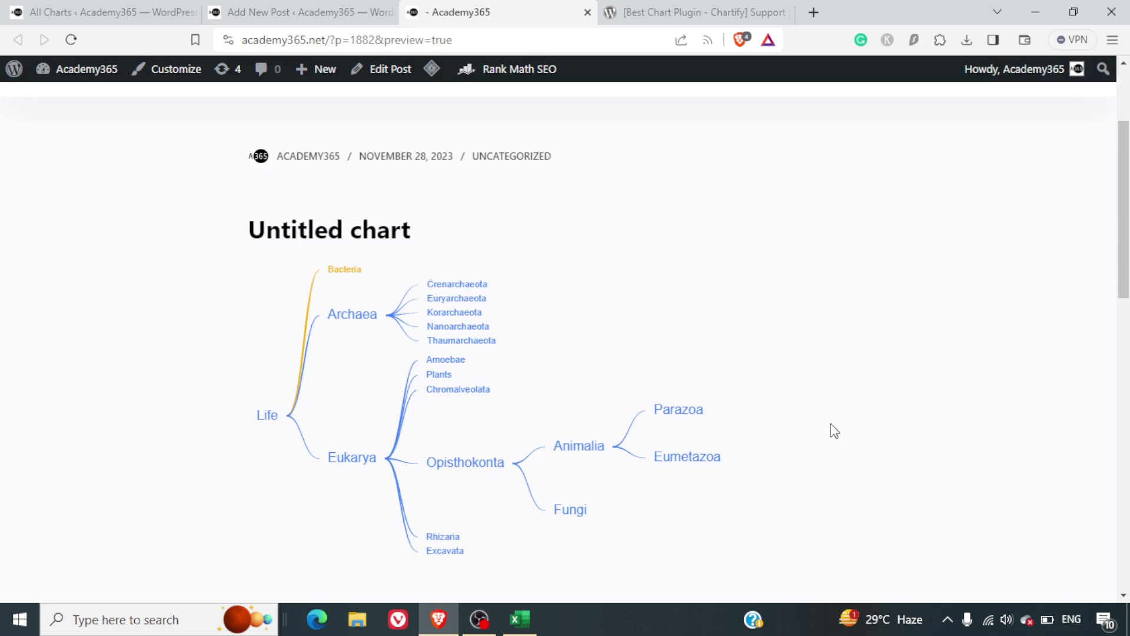
scroll(835, 431, down, 1)
click(463, 412)
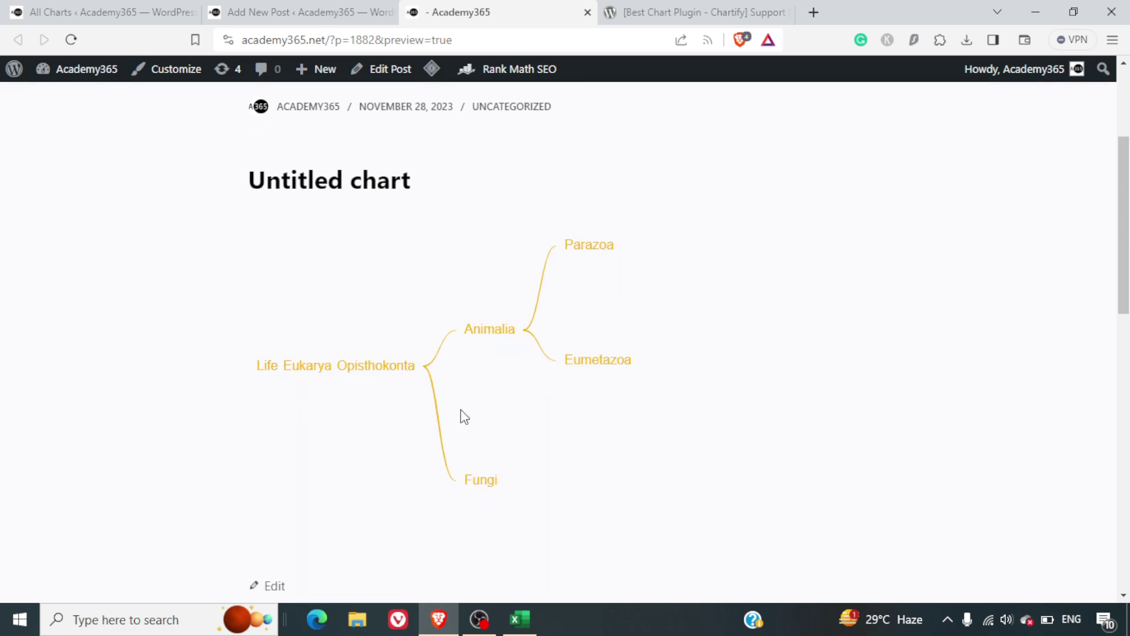
click(481, 340)
click(379, 367)
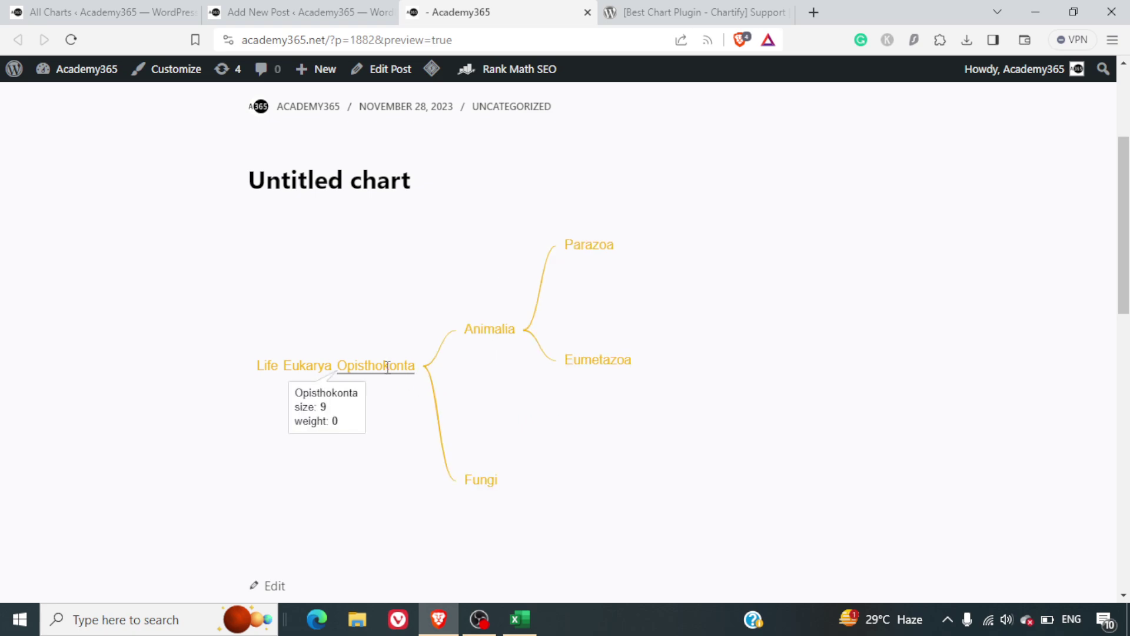
click(297, 369)
click(268, 368)
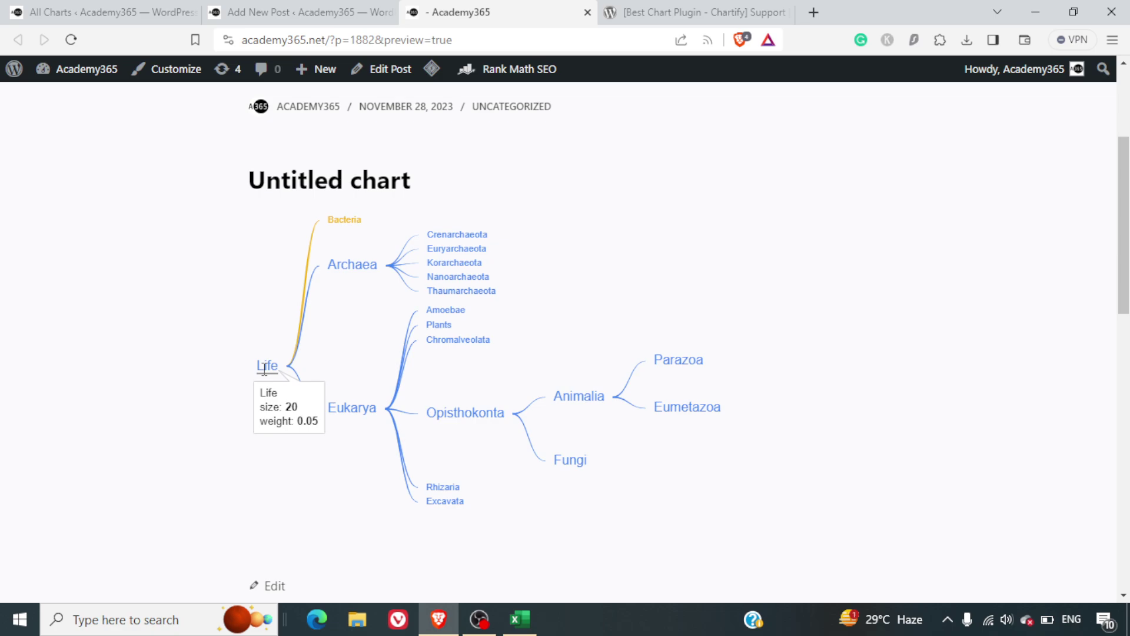
Explore the Bacteria branch and the Archaea branch down to Crenarchaeota, returning to the full Life tree.
mouse_move(258, 362)
click(347, 223)
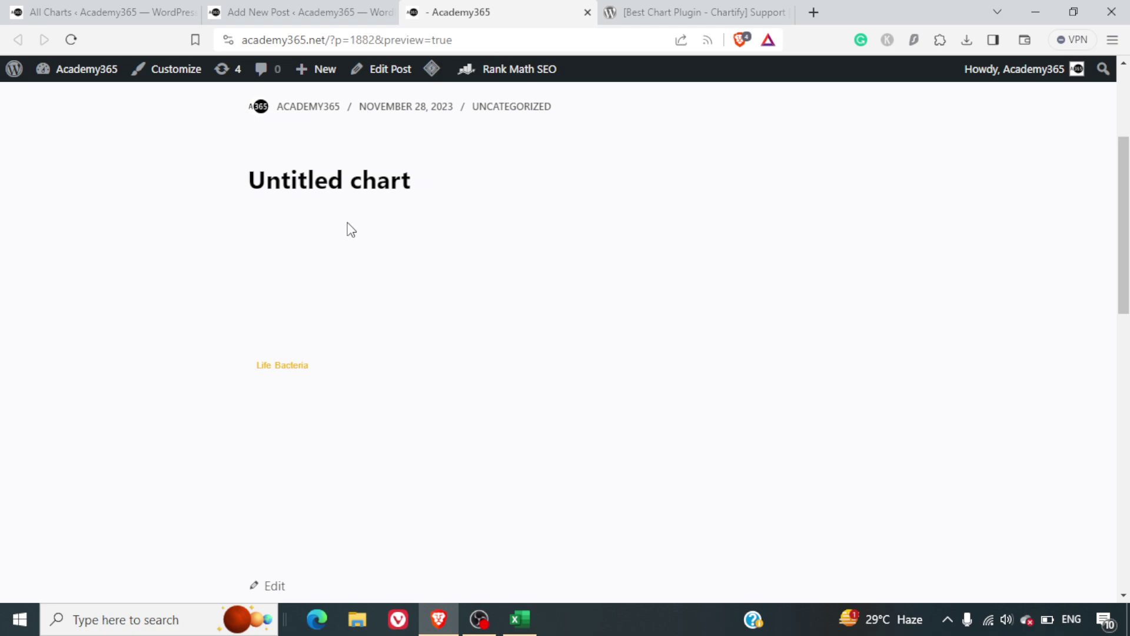
click(278, 369)
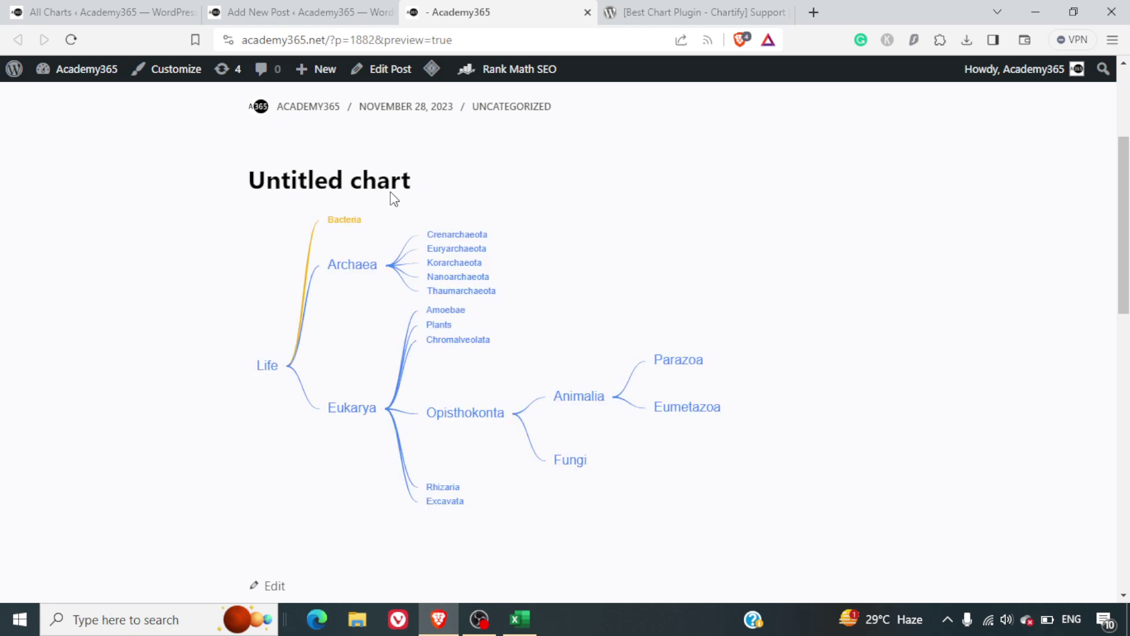
click(342, 272)
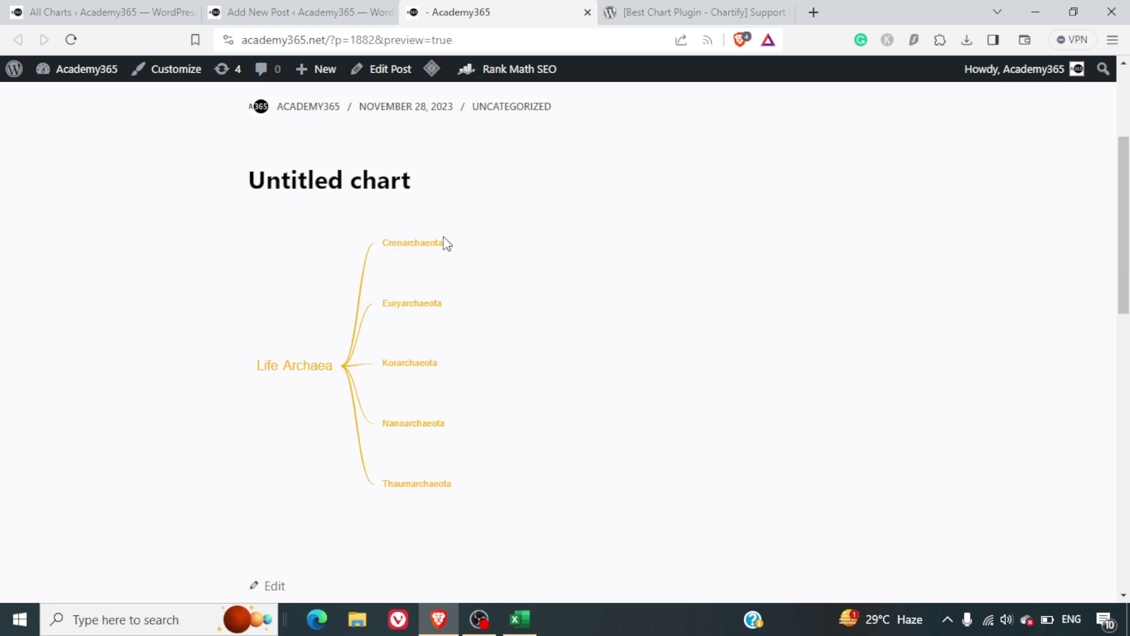
click(419, 242)
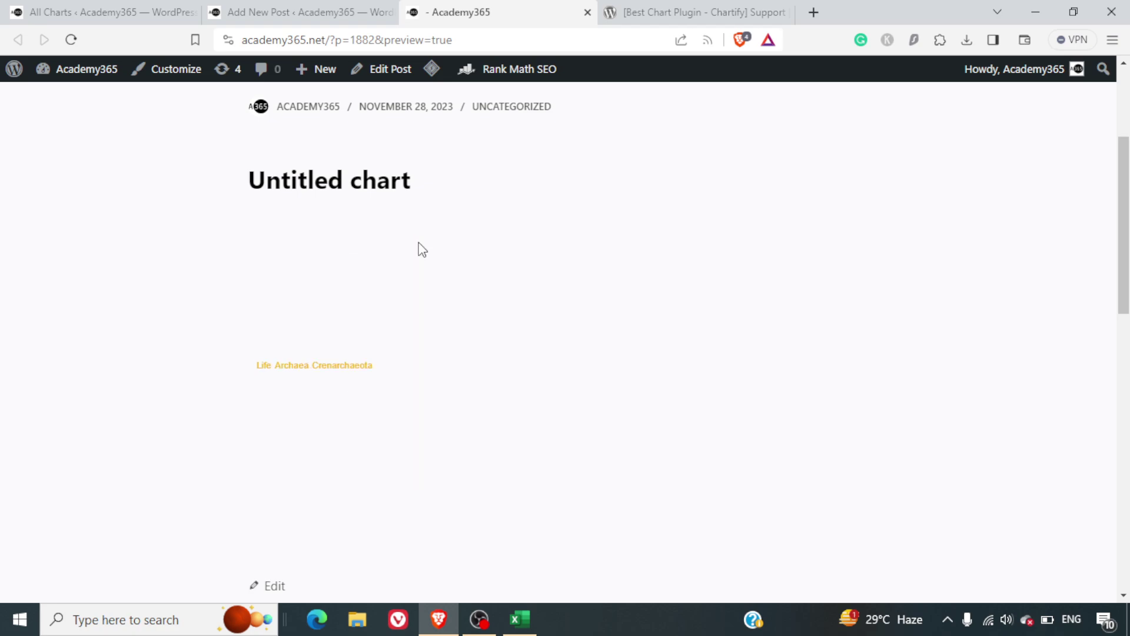
click(321, 363)
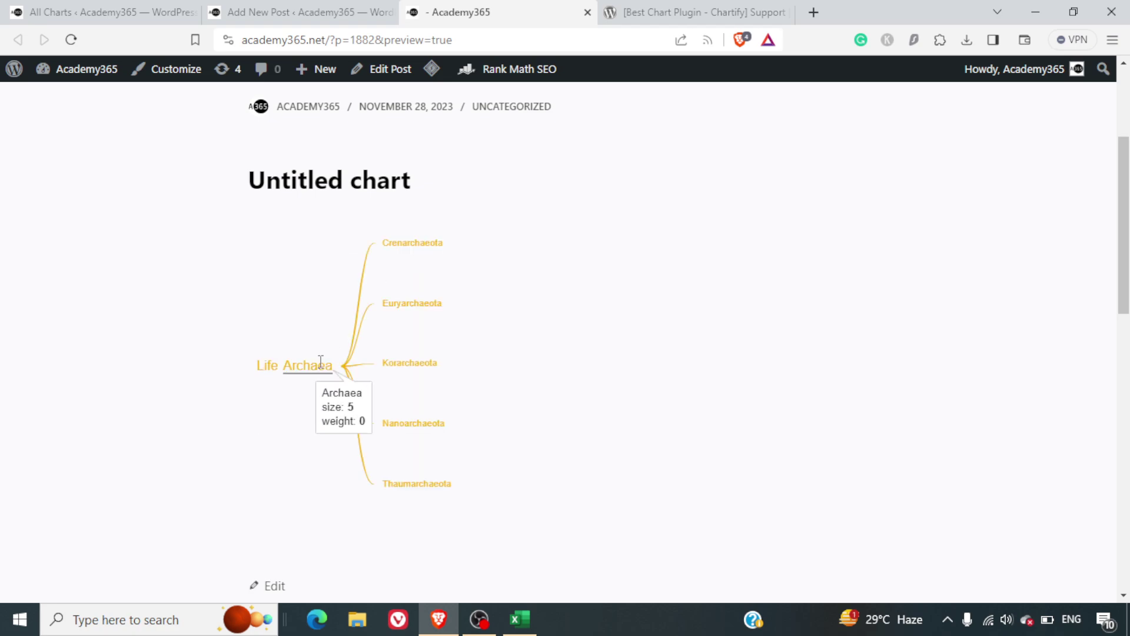
click(268, 365)
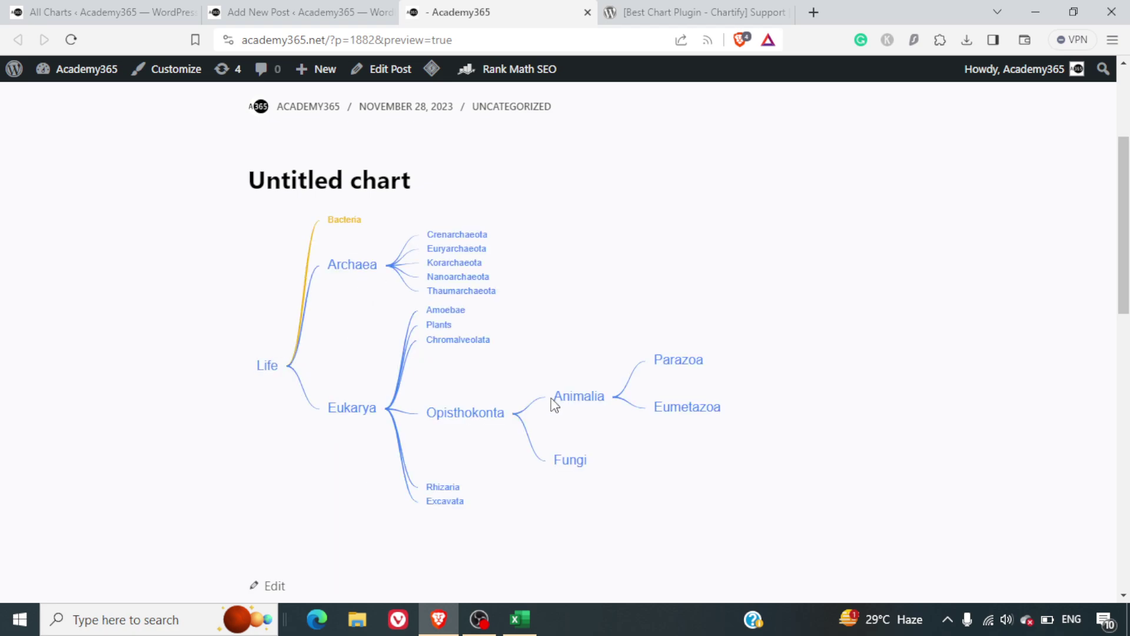
Drill into Animalia once more, restore the full Life tree, and go back to the admin chart list.
click(599, 397)
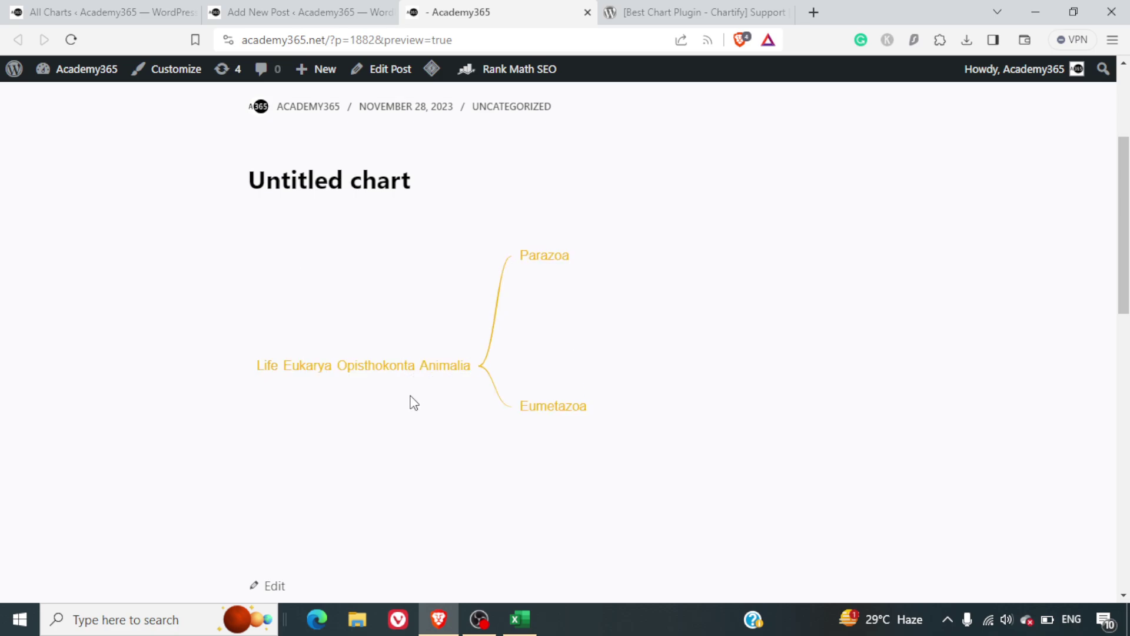
mouse_move(300, 366)
click(275, 366)
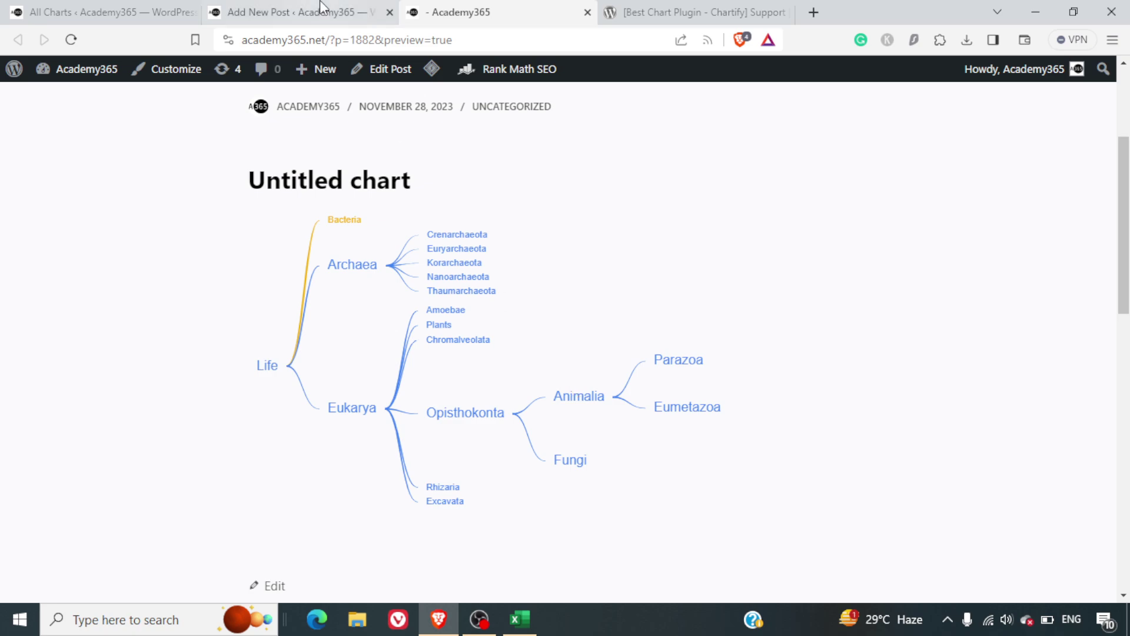
click(4, 9)
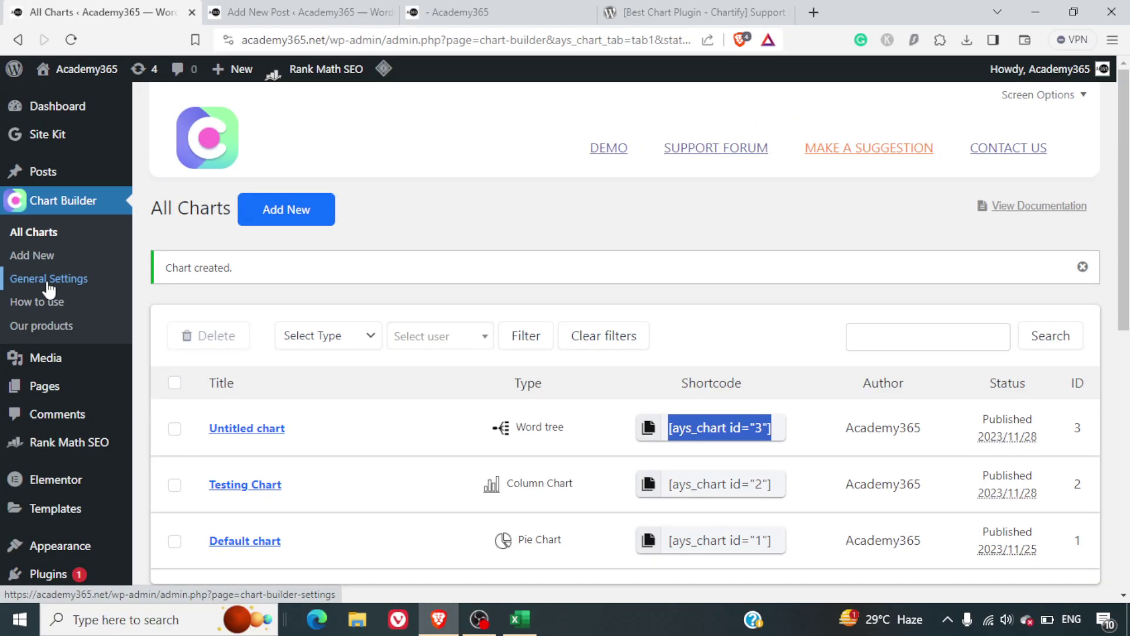
Review Chart Builder General Settings and the Google integration, ending on Administrator-only role permissions.
click(96, 279)
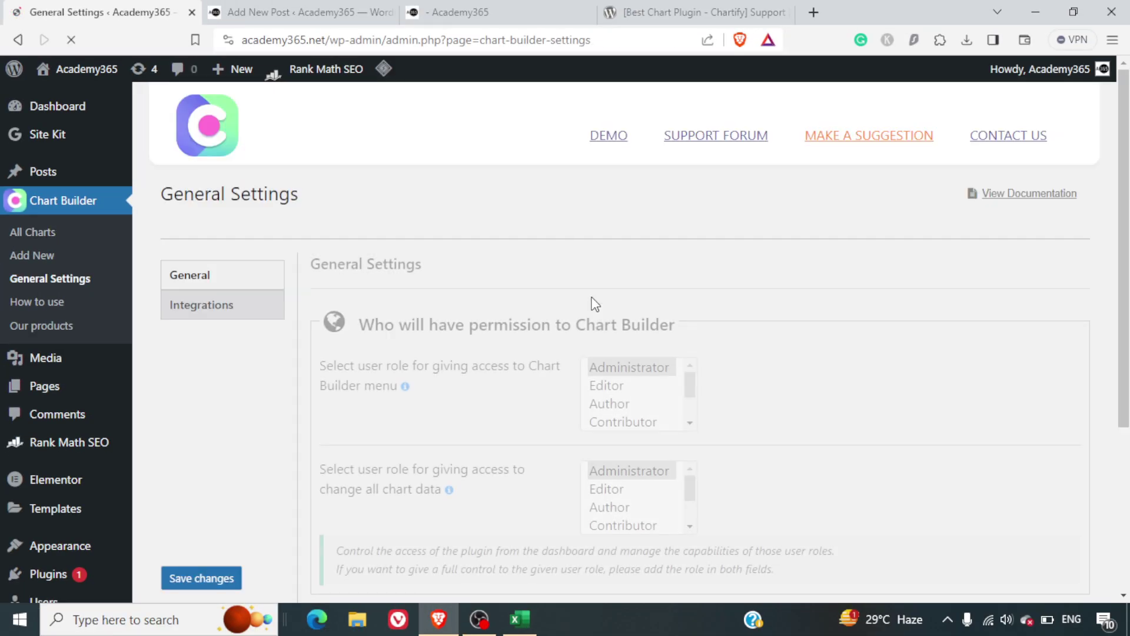
scroll(921, 426, down, 3)
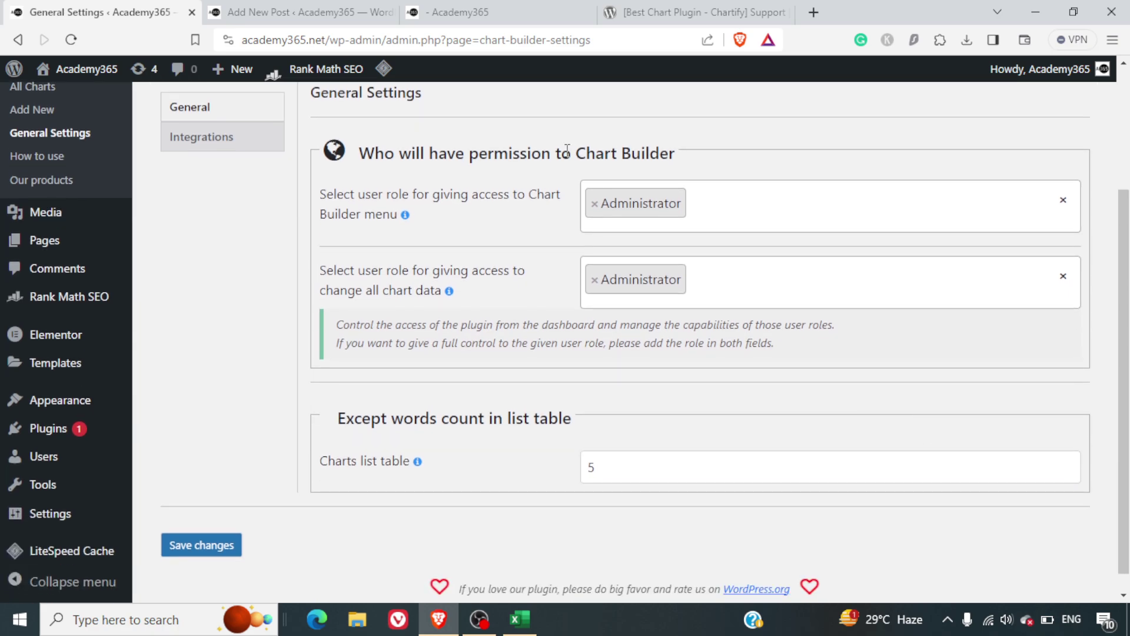
scroll(434, 355, down, 1)
scroll(434, 355, up, 4)
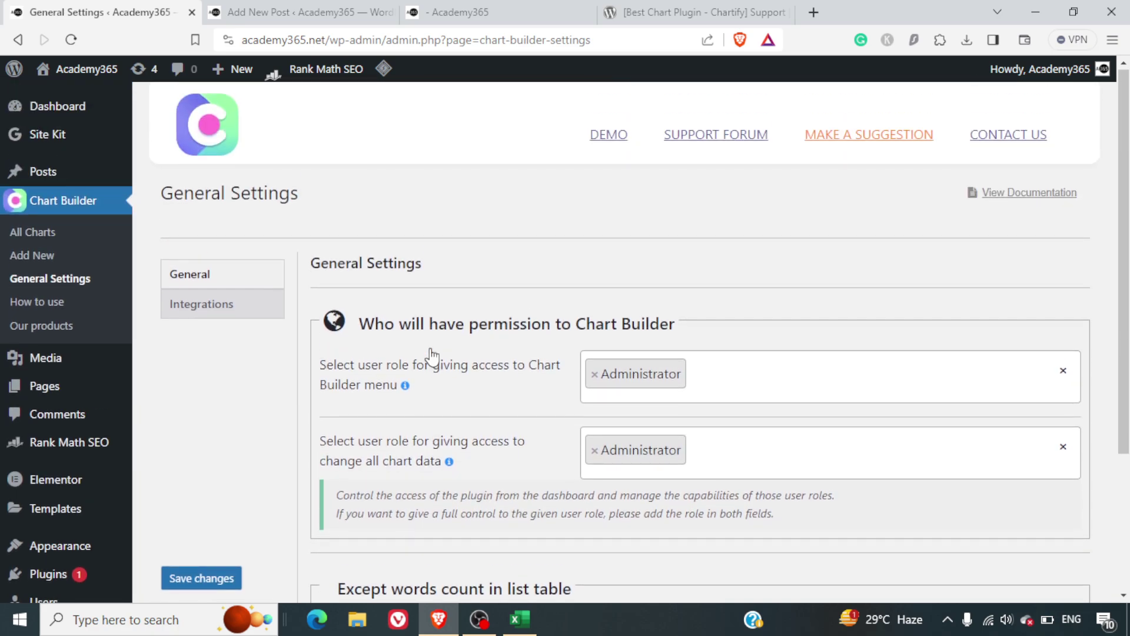
click(203, 308)
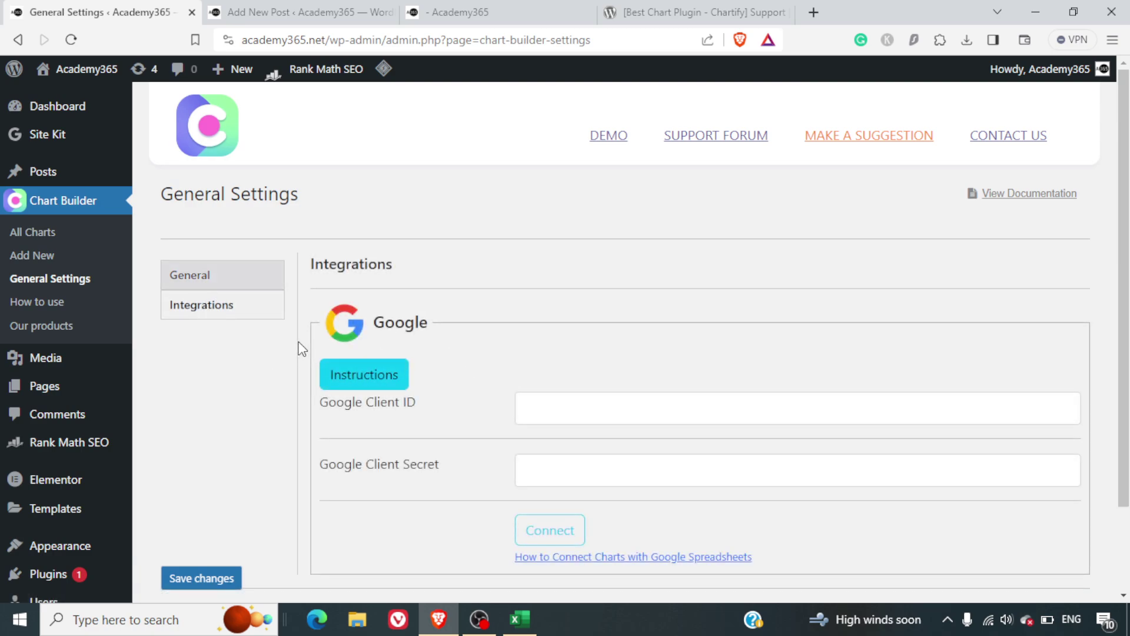
click(180, 289)
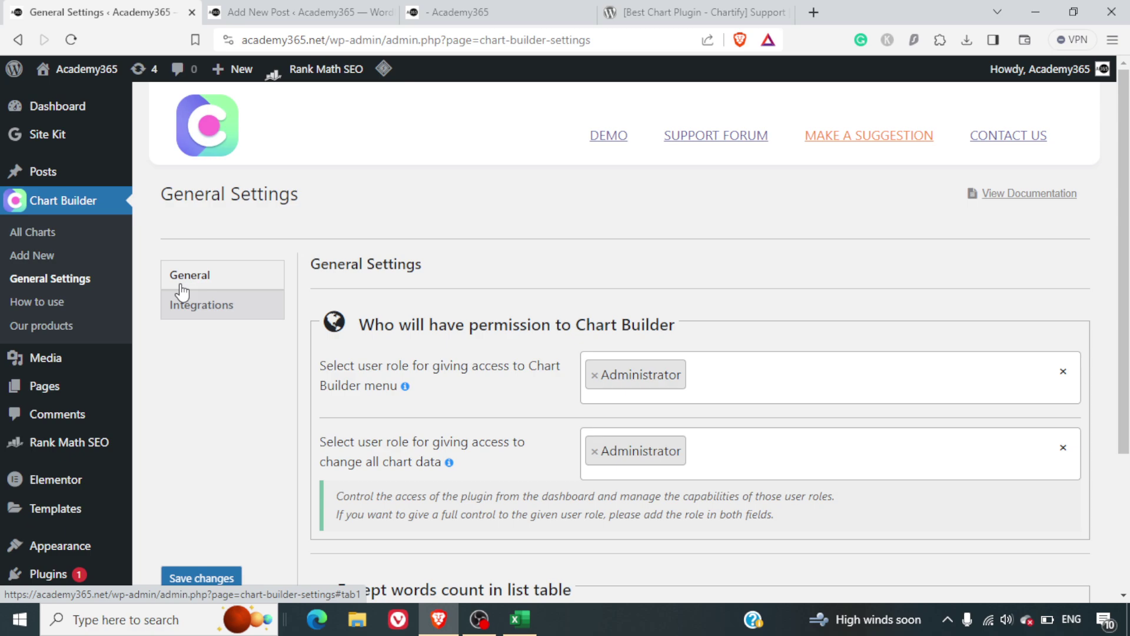